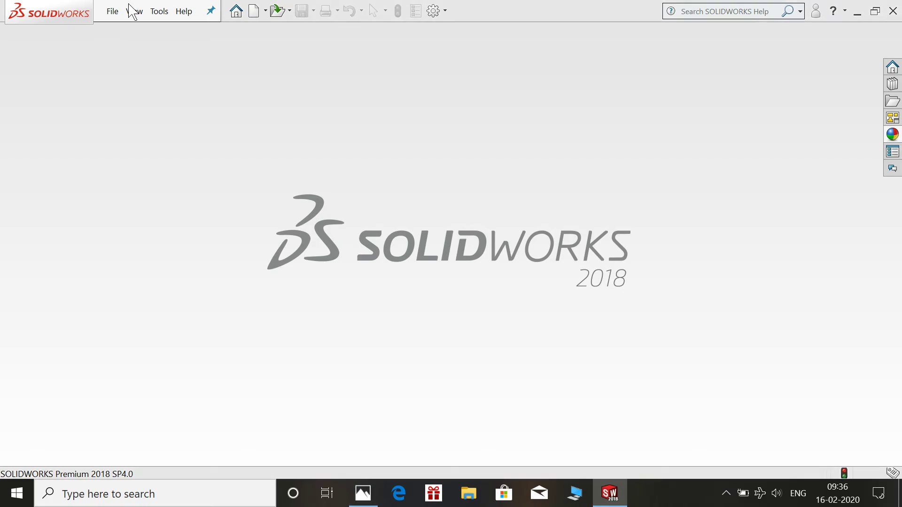
Step: Create a new part document, Part3, and select its Front Plane
{"action": "left_click", "coordinate": [113, 11]}
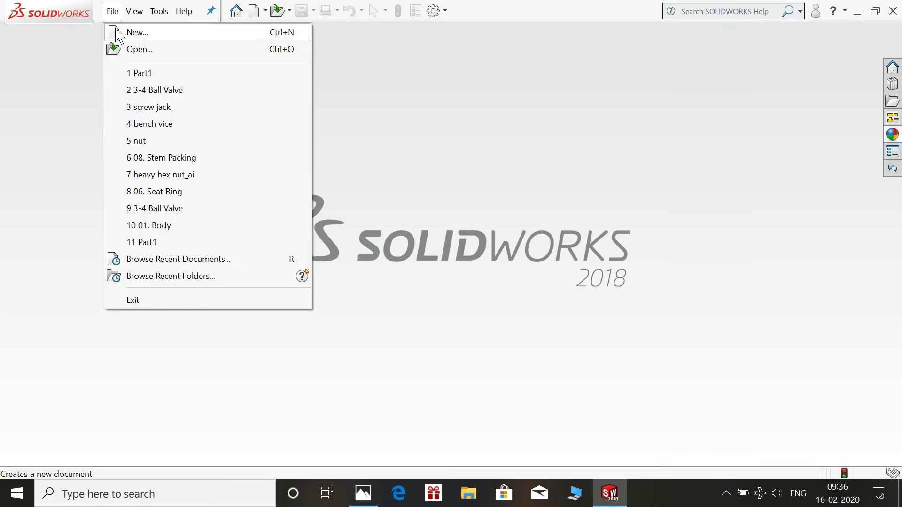
{"action": "left_click", "coordinate": [124, 31]}
{"action": "left_click", "coordinate": [540, 454]}
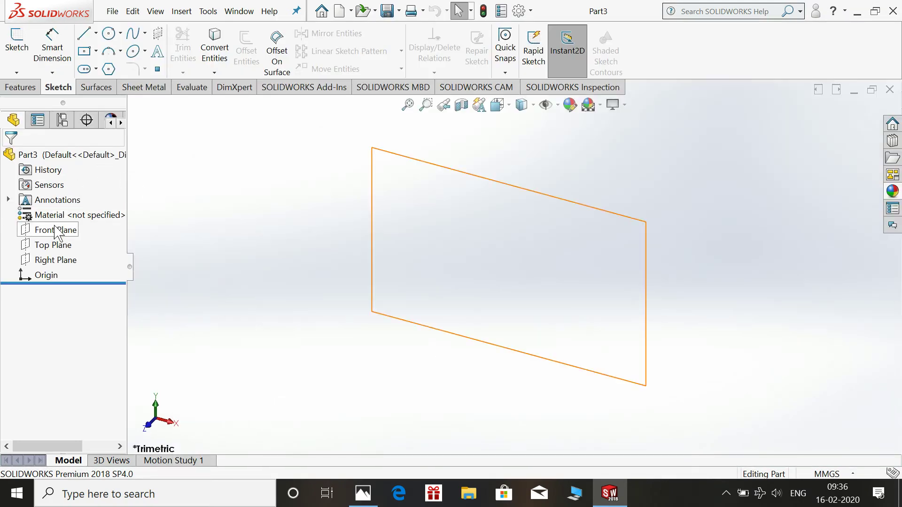
{"action": "left_click", "coordinate": [55, 230]}
Step: Sketch a center rectangle around the origin on the Front Plane
{"action": "left_click", "coordinate": [63, 207]}
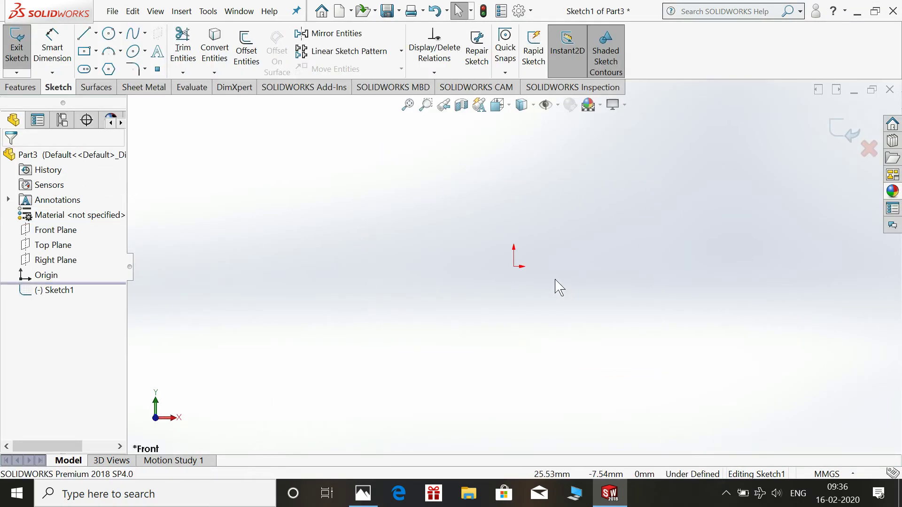
{"action": "left_click", "coordinate": [96, 51]}
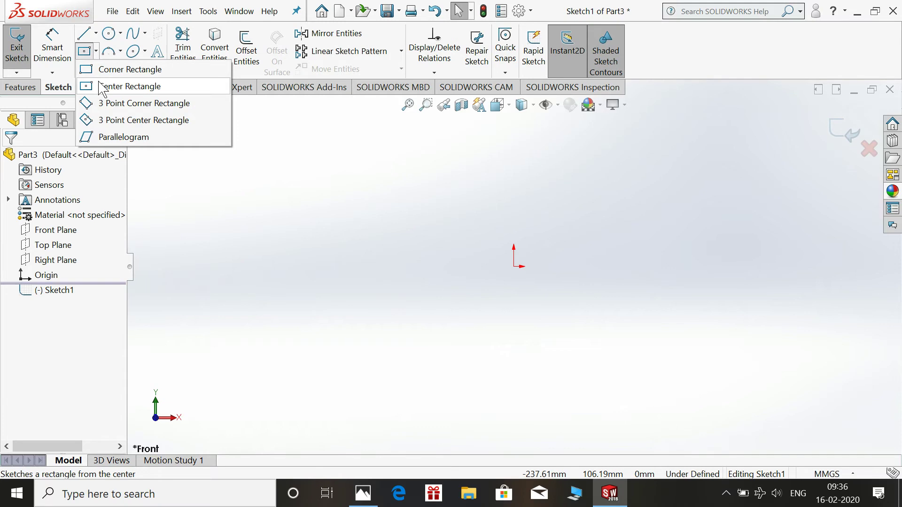
{"action": "left_click", "coordinate": [101, 89]}
{"action": "left_click", "coordinate": [514, 266]}
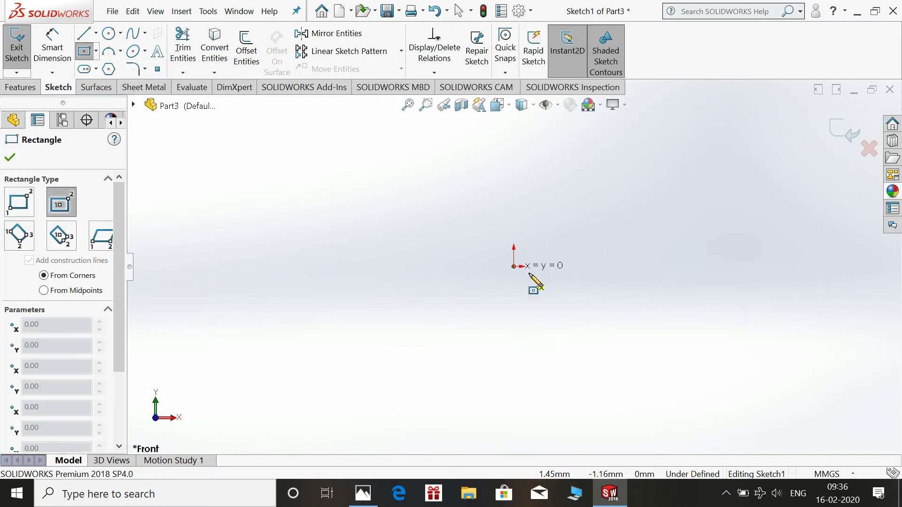
{"action": "left_click", "coordinate": [648, 340]}
{"action": "key", "text": "Escape"}
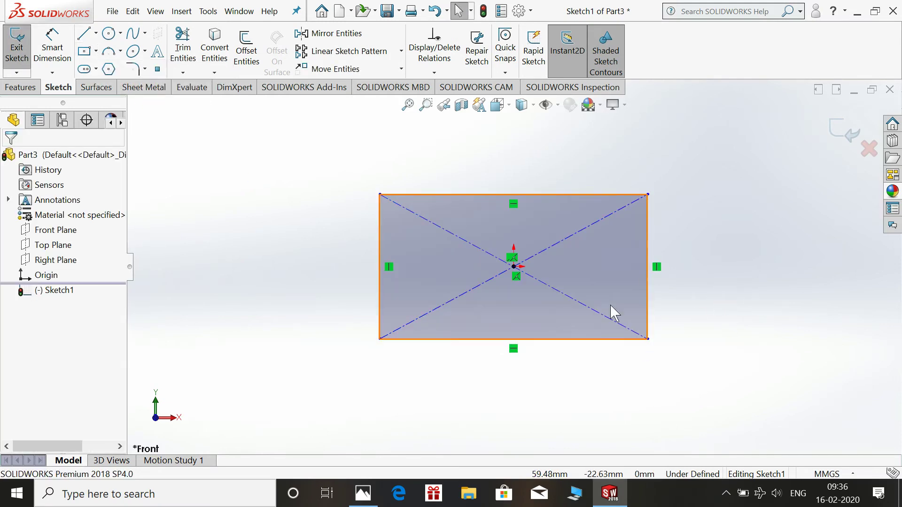
Step: Delete both diagonal construction lines of the rectangle
{"action": "left_click", "coordinate": [589, 304]}
{"action": "key", "text": "Delete"}
{"action": "left_click", "coordinate": [570, 235]}
{"action": "key", "text": "Delete"}
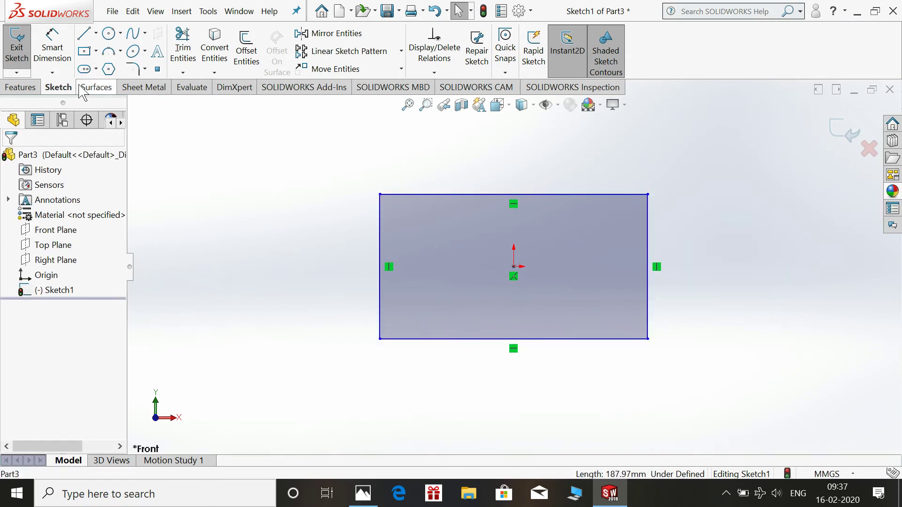
Step: Dimension the rectangle 108 mm wide and 50 mm tall
{"action": "left_click", "coordinate": [53, 55]}
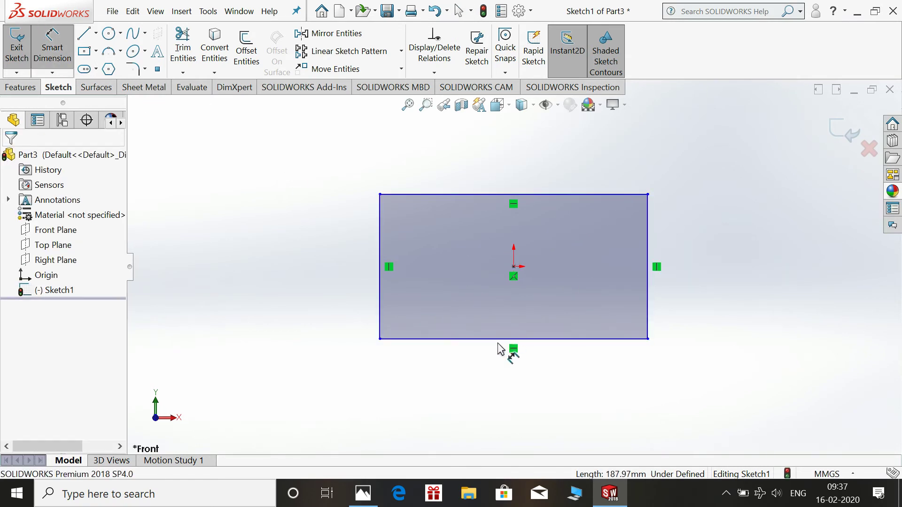
{"action": "left_click", "coordinate": [500, 347]}
{"action": "left_click", "coordinate": [519, 416]}
{"action": "type", "text": "1"}
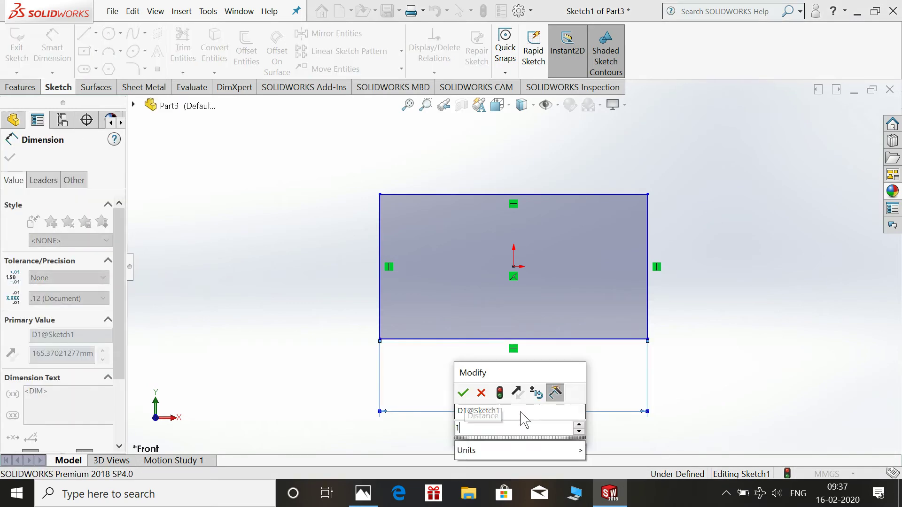
{"action": "type", "text": "08"}
{"action": "key", "text": "Return"}
{"action": "key", "text": "Escape"}
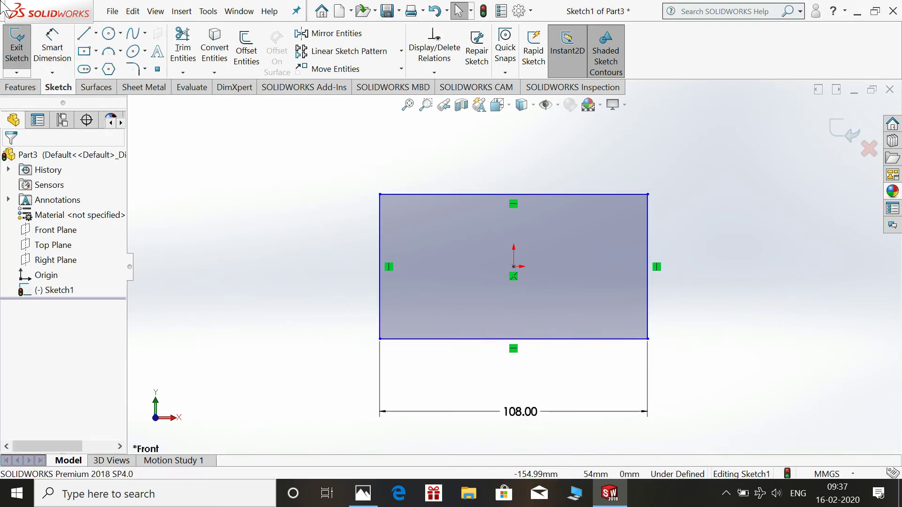
{"action": "left_click", "coordinate": [63, 42]}
{"action": "left_click", "coordinate": [358, 258]}
{"action": "left_click", "coordinate": [322, 270]}
{"action": "type", "text": "50"}
{"action": "key", "text": "Return"}
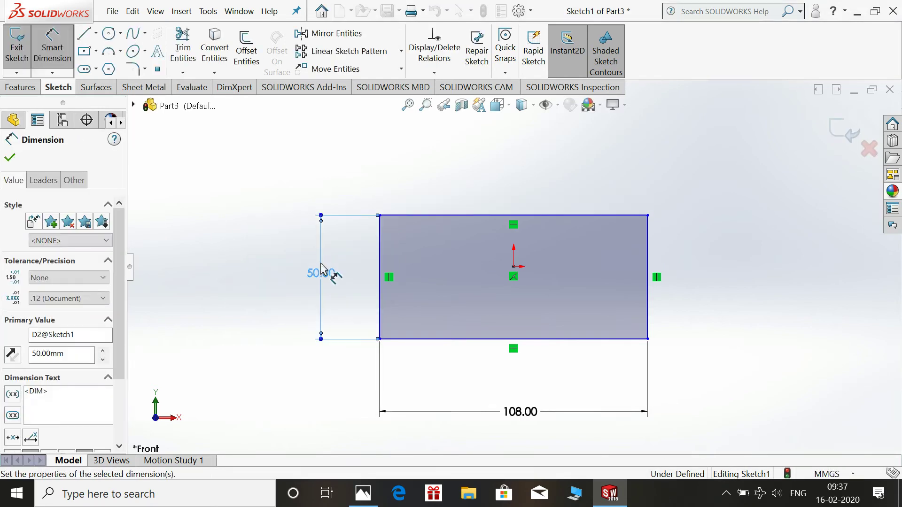
{"action": "key", "text": "Escape"}
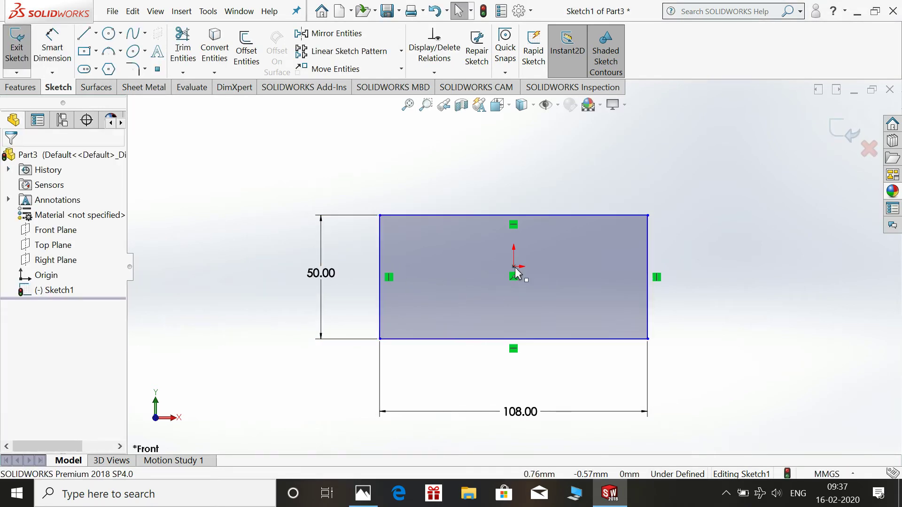
Step: Relate the centre to the right and top edge midpoints horizontally and vertically
{"action": "left_click", "coordinate": [514, 267]}
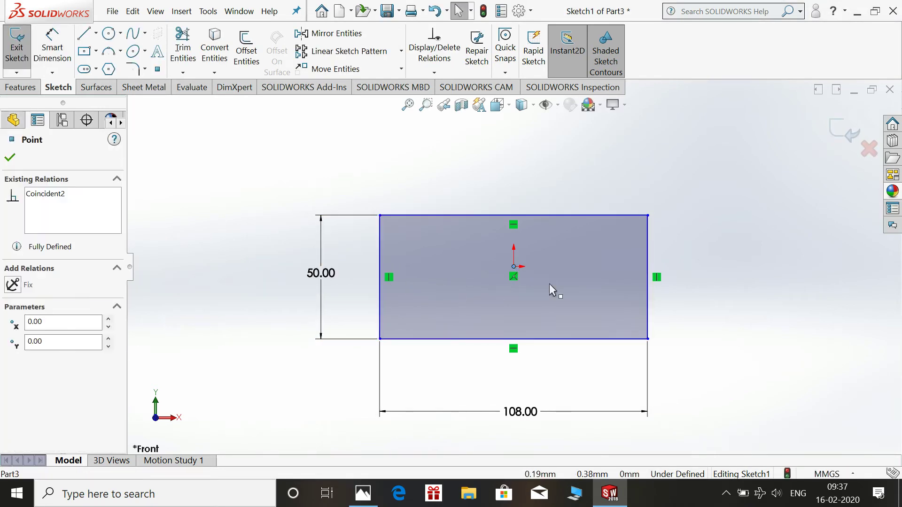
{"action": "left_click", "coordinate": [647, 281], "text": "ctrl"}
{"action": "left_click", "coordinate": [674, 238]}
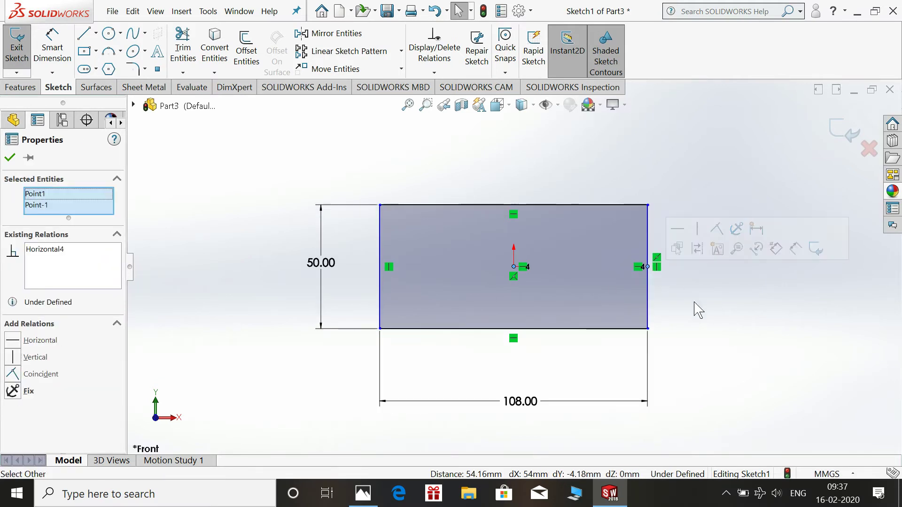
{"action": "left_click", "coordinate": [694, 308]}
{"action": "left_click", "coordinate": [514, 266]}
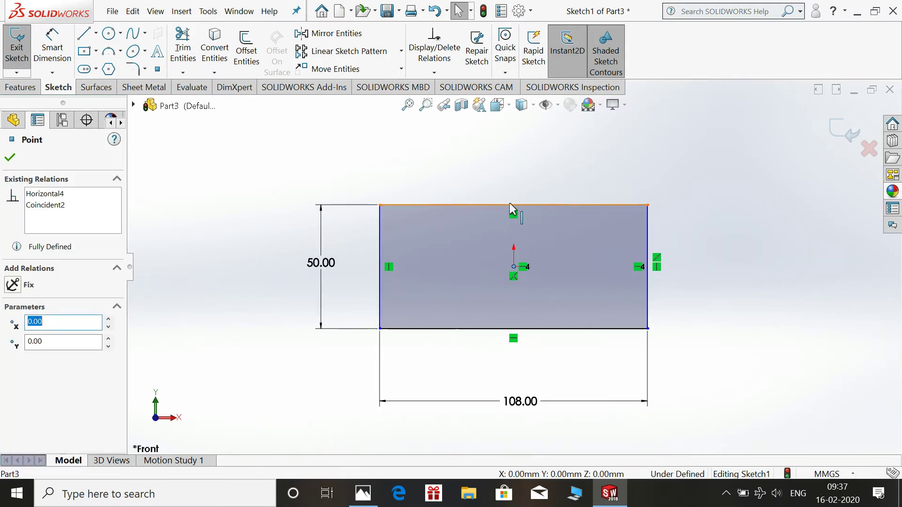
{"action": "left_click", "coordinate": [513, 207], "text": "ctrl"}
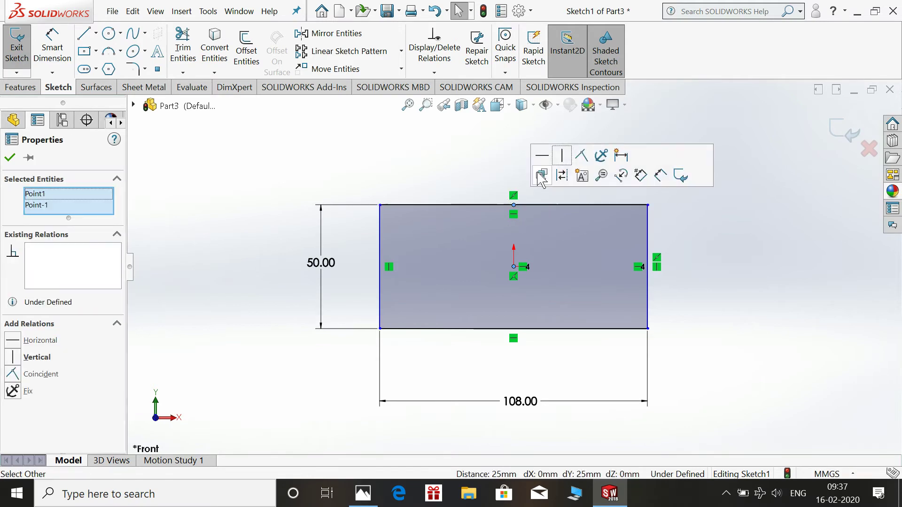
{"action": "left_click", "coordinate": [564, 164]}
{"action": "left_click", "coordinate": [711, 258]}
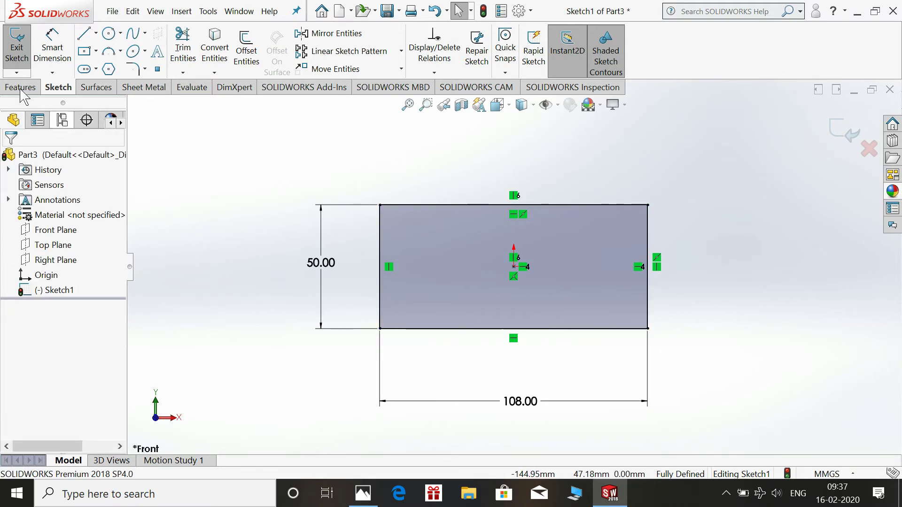
Step: Draw a slanted line across the rectangle's top-right corner
{"action": "left_click", "coordinate": [85, 35]}
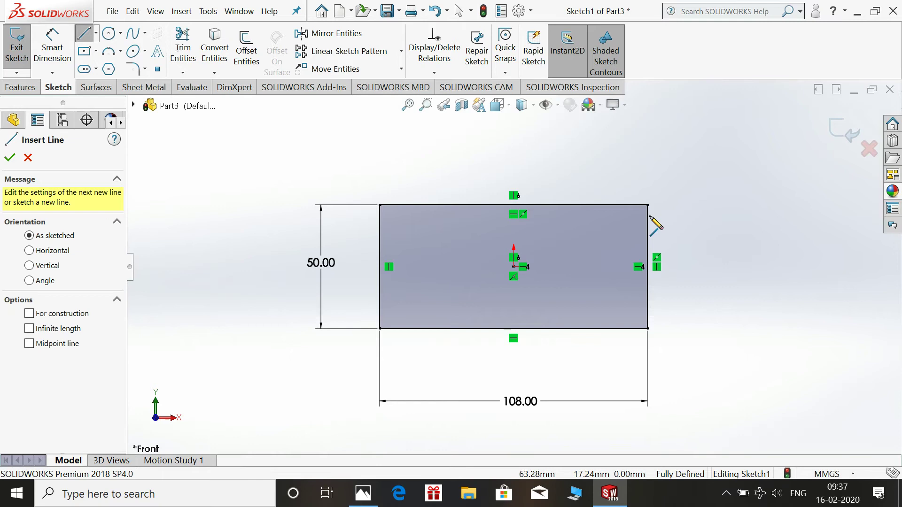
{"action": "left_click", "coordinate": [625, 205]}
{"action": "left_click", "coordinate": [649, 236]}
{"action": "key", "text": "Escape"}
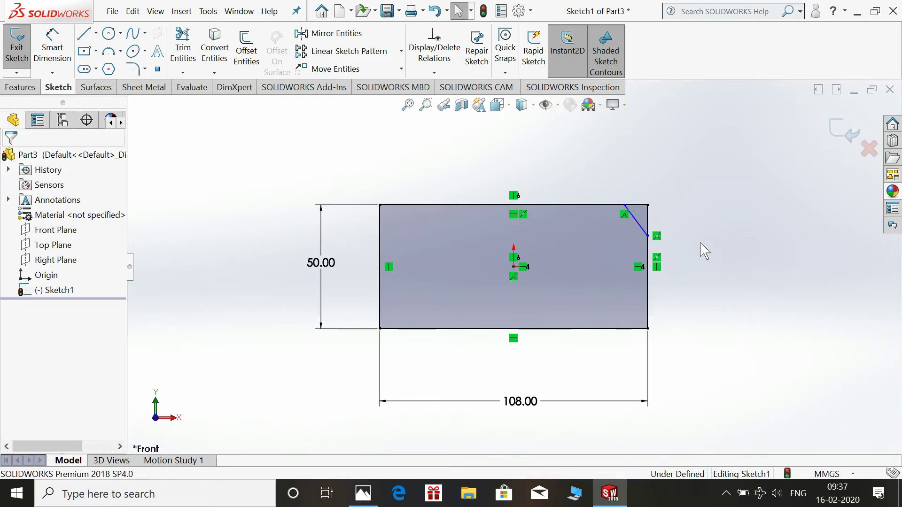
Step: Dimension the corner line 11 mm from the corner at 30°
{"action": "left_click", "coordinate": [52, 47]}
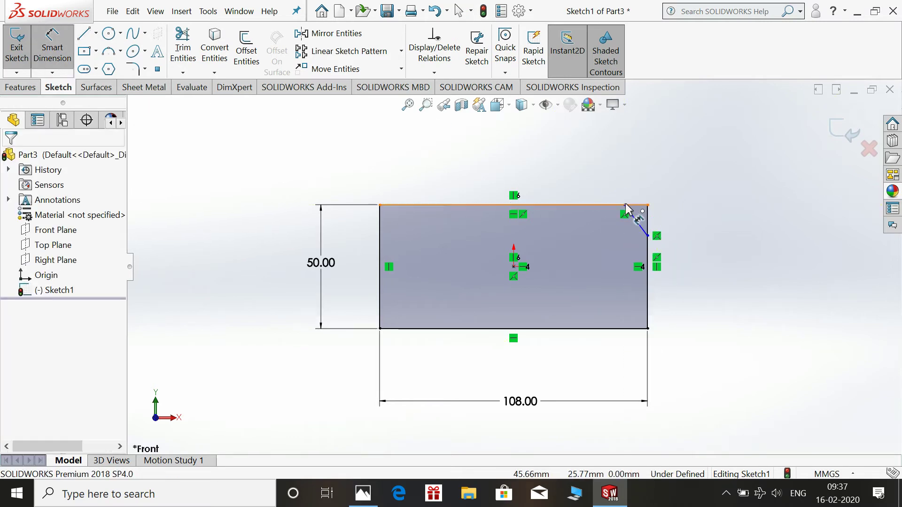
{"action": "left_click", "coordinate": [638, 207]}
{"action": "left_click", "coordinate": [649, 207]}
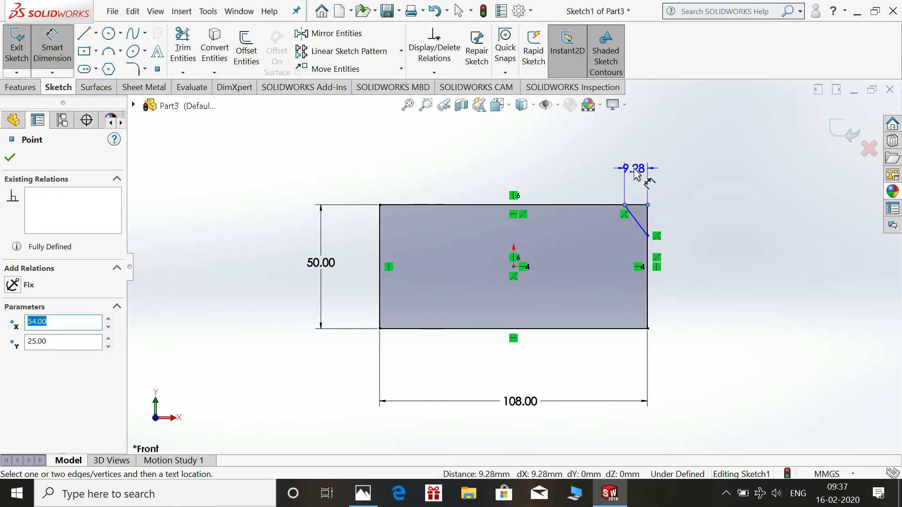
{"action": "left_click", "coordinate": [638, 170]}
{"action": "type", "text": "11"}
{"action": "key", "text": "Return"}
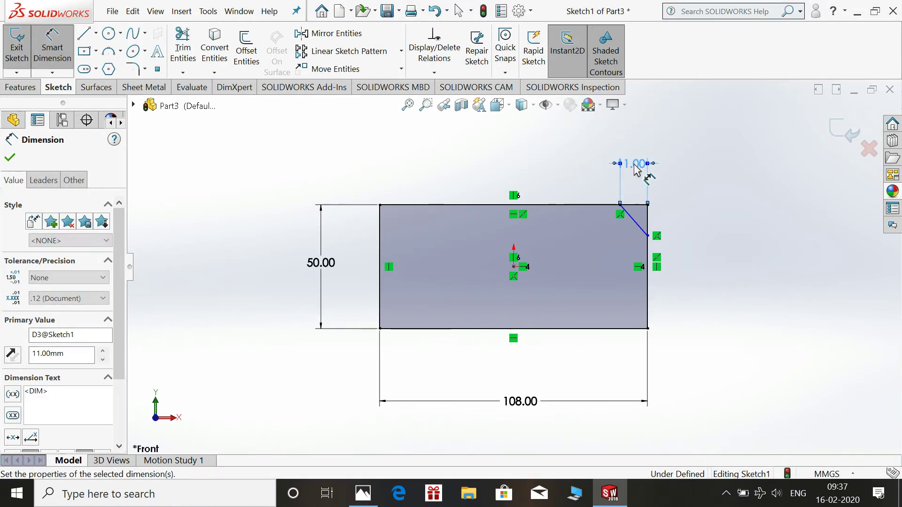
{"action": "left_click", "coordinate": [637, 229]}
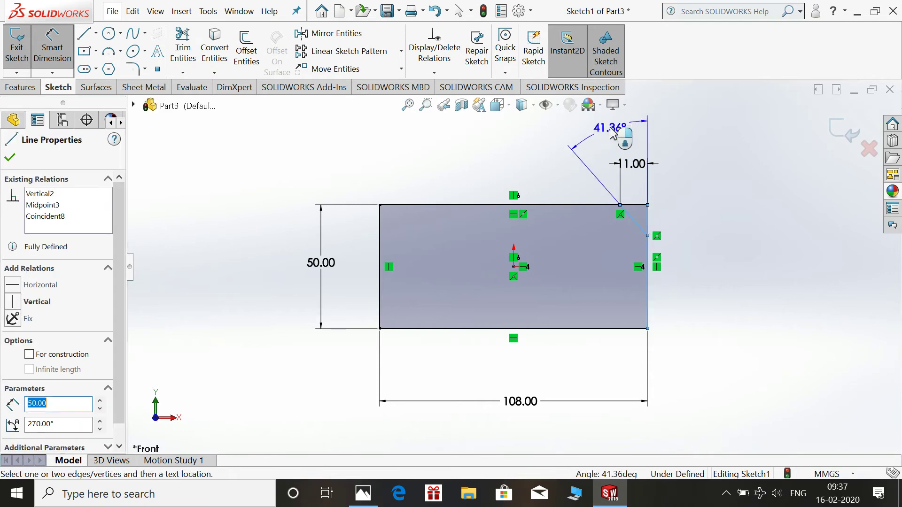
{"action": "left_click", "coordinate": [611, 134]}
{"action": "type", "text": "30"}
{"action": "key", "text": "Return"}
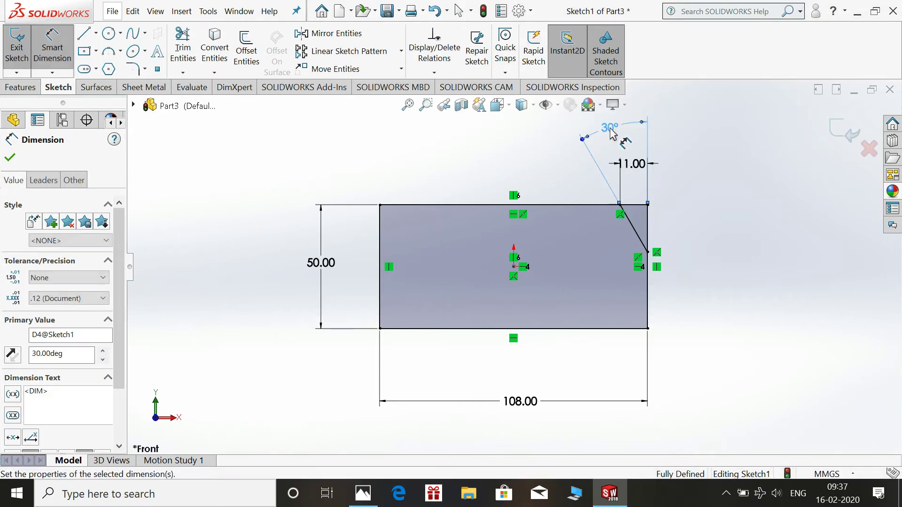
{"action": "left_click", "coordinate": [96, 33]}
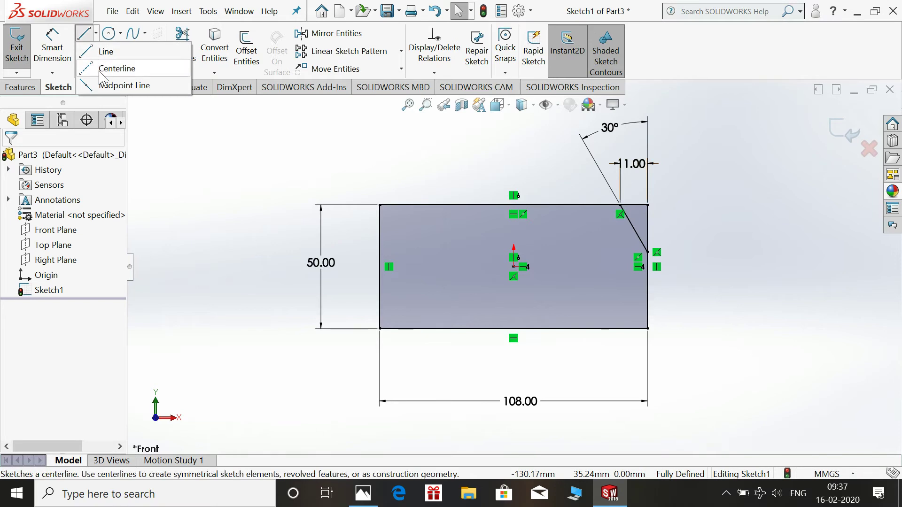
Step: Draw a horizontal centerline through the origin from the left edge to the right edge
{"action": "left_click", "coordinate": [117, 68]}
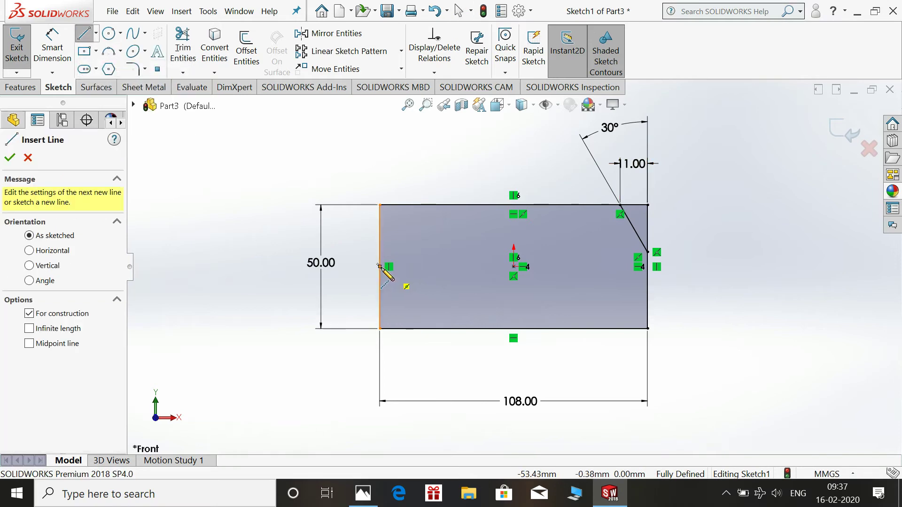
{"action": "left_click", "coordinate": [379, 266]}
{"action": "left_click", "coordinate": [648, 266]}
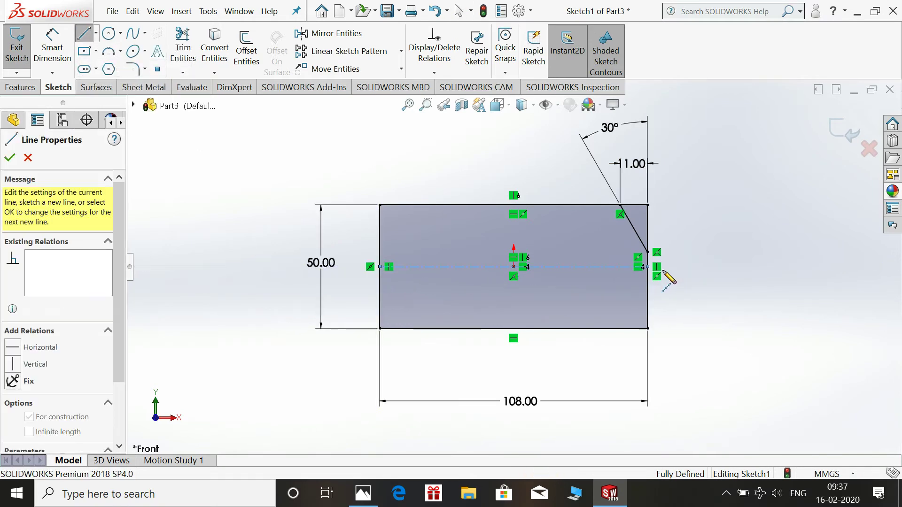
{"action": "key", "text": "Escape"}
{"action": "left_click", "coordinate": [120, 33]}
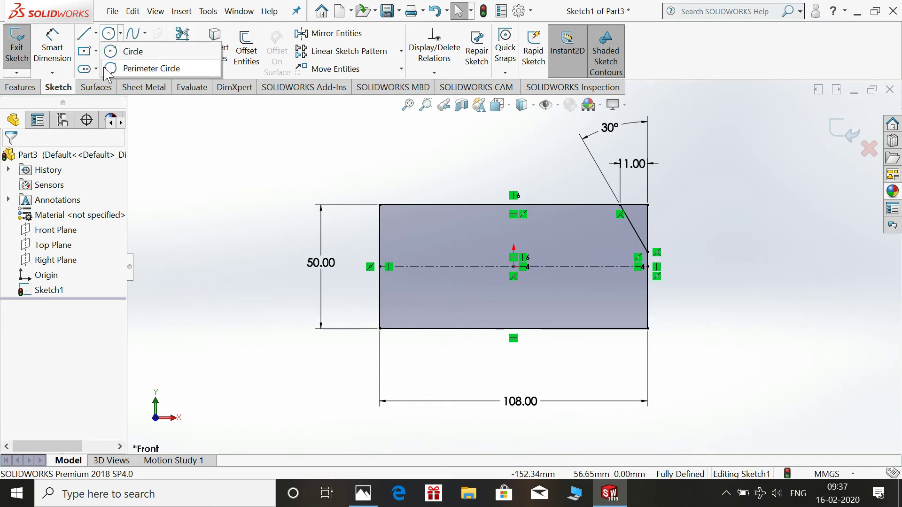
{"action": "left_click", "coordinate": [95, 34]}
{"action": "left_click", "coordinate": [117, 51]}
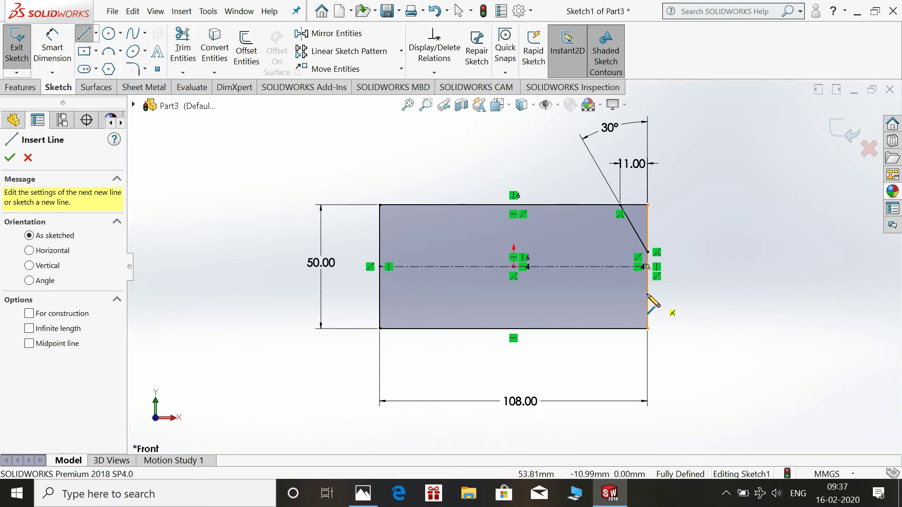
{"action": "left_click", "coordinate": [649, 313]}
{"action": "key", "text": "Escape"}
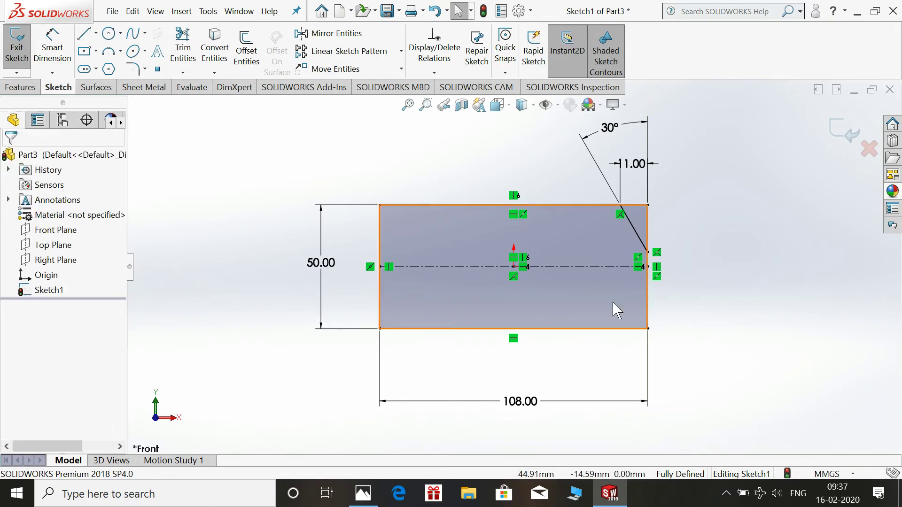
Step: Mirror the top-right angled line about the centerline onto the bottom-right corner
{"action": "left_click", "coordinate": [341, 34]}
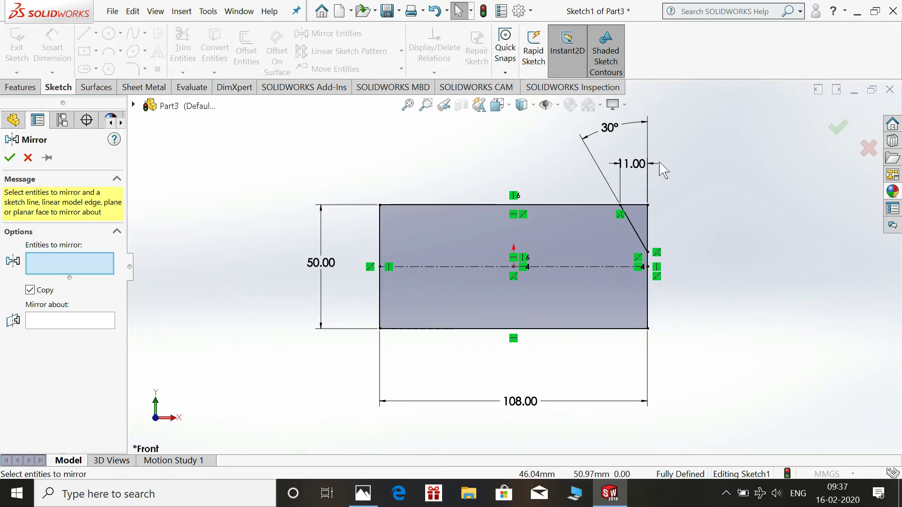
{"action": "left_click", "coordinate": [638, 224]}
{"action": "left_click", "coordinate": [104, 324]}
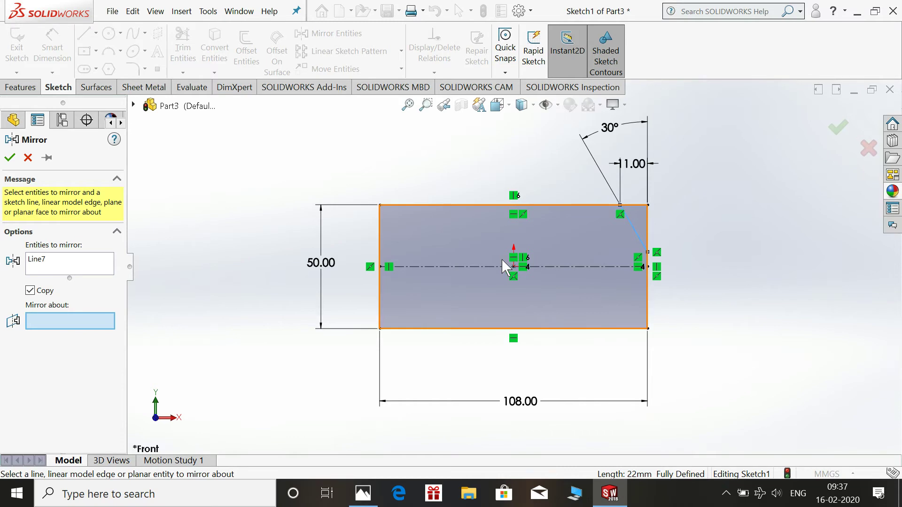
{"action": "left_click", "coordinate": [480, 267]}
{"action": "left_click", "coordinate": [11, 158]}
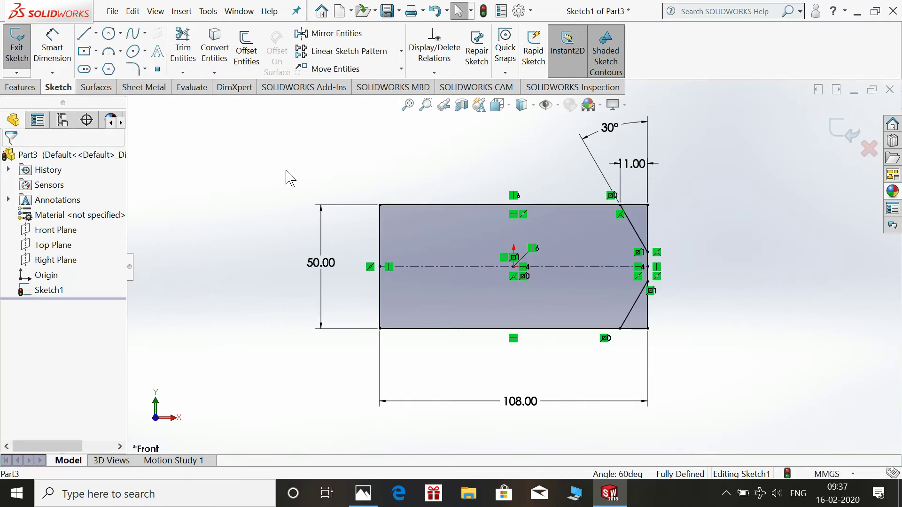
Step: Trim away the right edge's top and bottom stubs to form a tapered point
{"action": "left_click", "coordinate": [190, 49]}
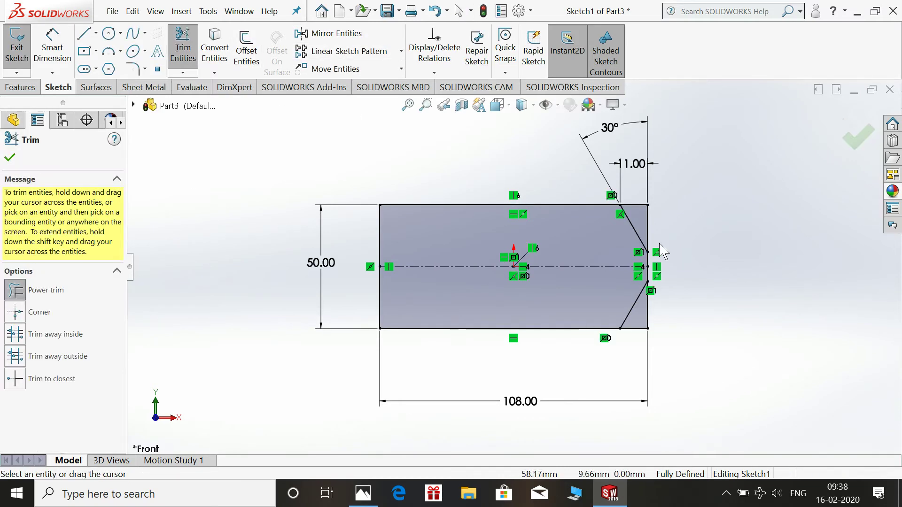
{"action": "left_click_drag", "start_coordinate": [659, 228], "coordinate": [637, 204]}
{"action": "left_click_drag", "start_coordinate": [680, 306], "coordinate": [640, 332]}
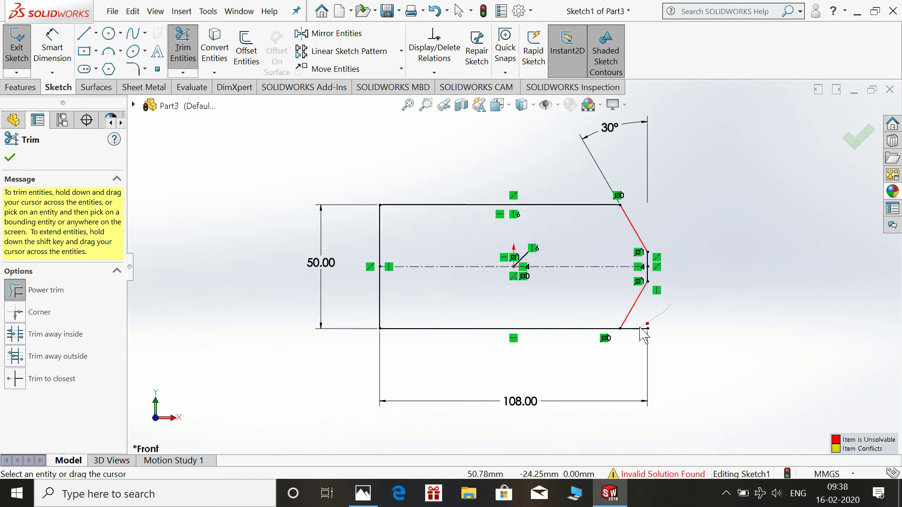
{"action": "left_click", "coordinate": [183, 47]}
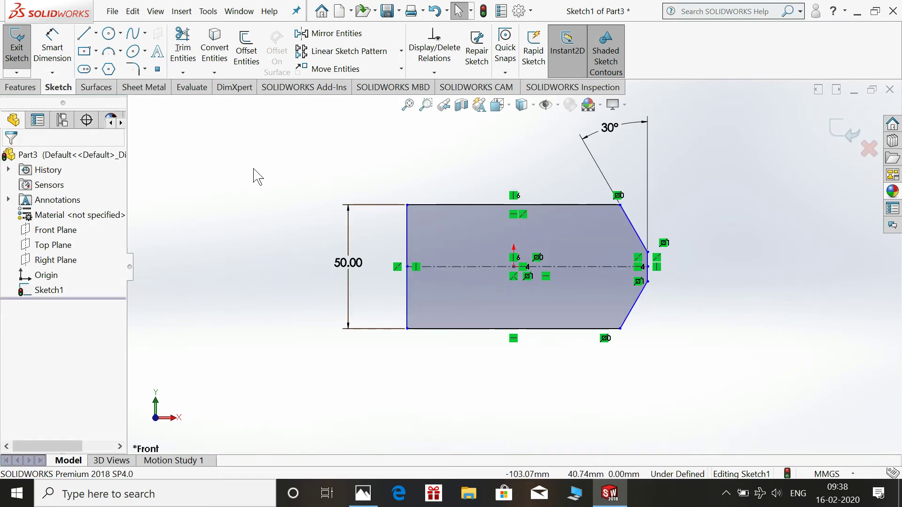
Step: Dimension the angled line's 11.00 horizontal offset and make the centerline end horizontal with the origin
{"action": "left_click", "coordinate": [53, 50]}
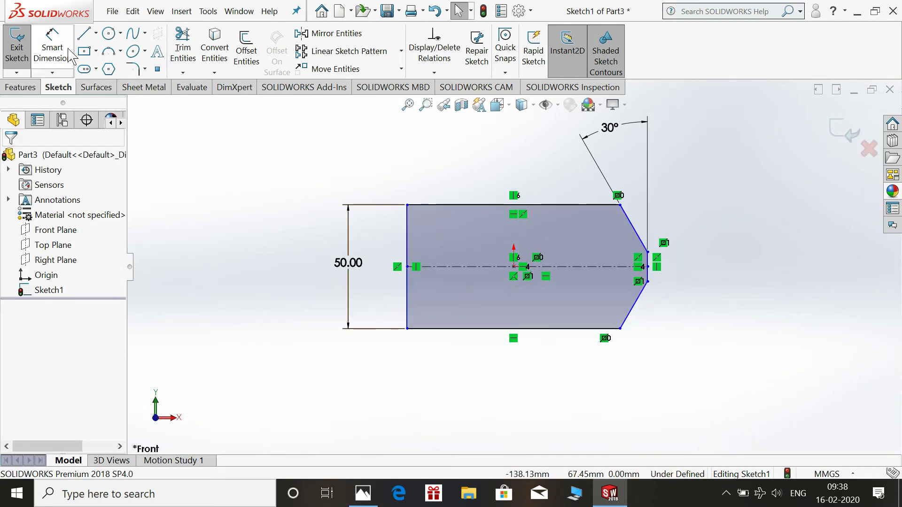
{"action": "left_click", "coordinate": [648, 252]}
{"action": "left_click", "coordinate": [620, 206]}
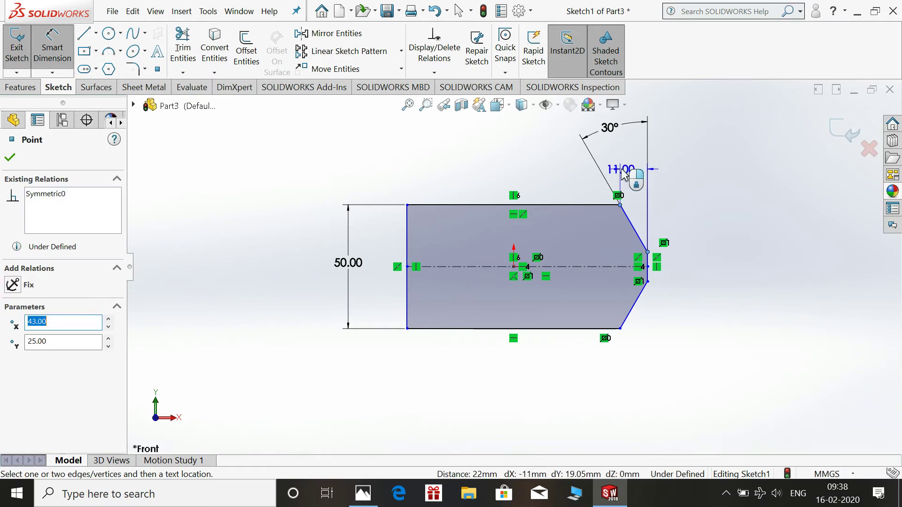
{"action": "left_click", "coordinate": [637, 172]}
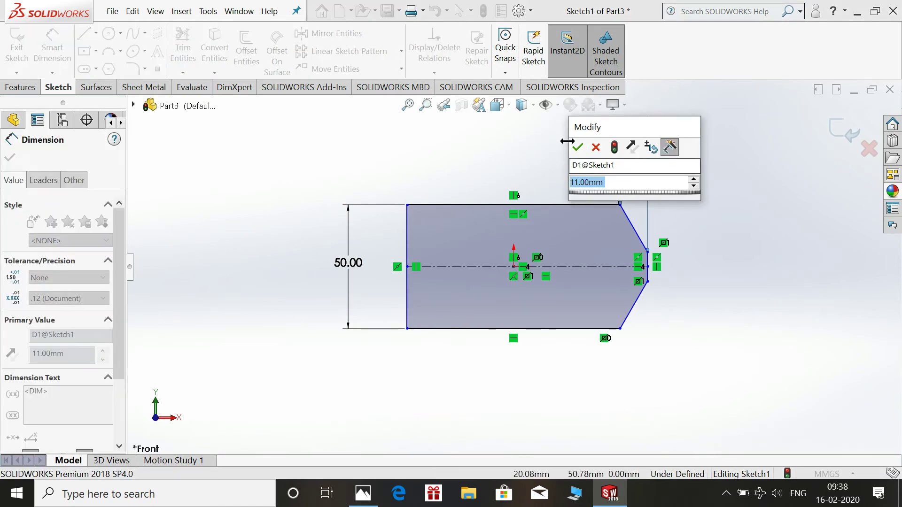
{"action": "left_click", "coordinate": [578, 147]}
{"action": "key", "text": "Escape"}
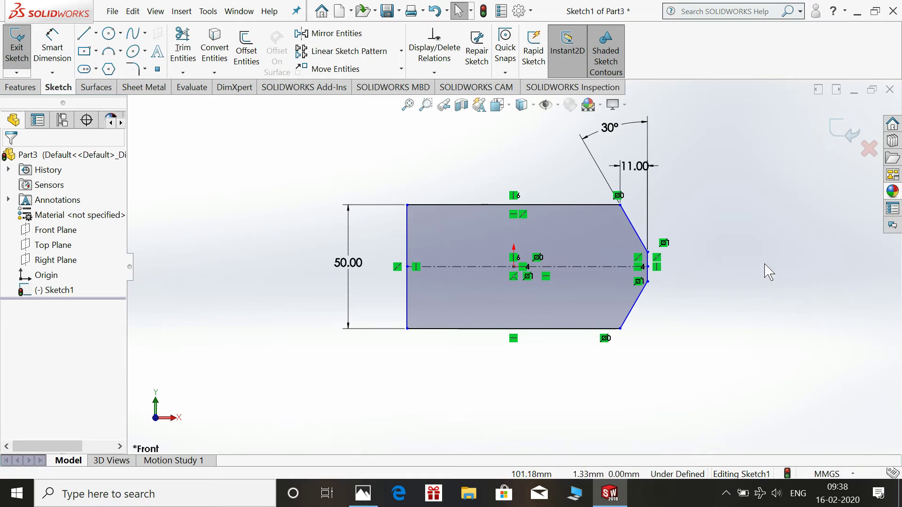
{"action": "left_click", "coordinate": [515, 270]}
{"action": "left_click", "coordinate": [648, 269], "text": "ctrl"}
{"action": "left_click", "coordinate": [680, 237]}
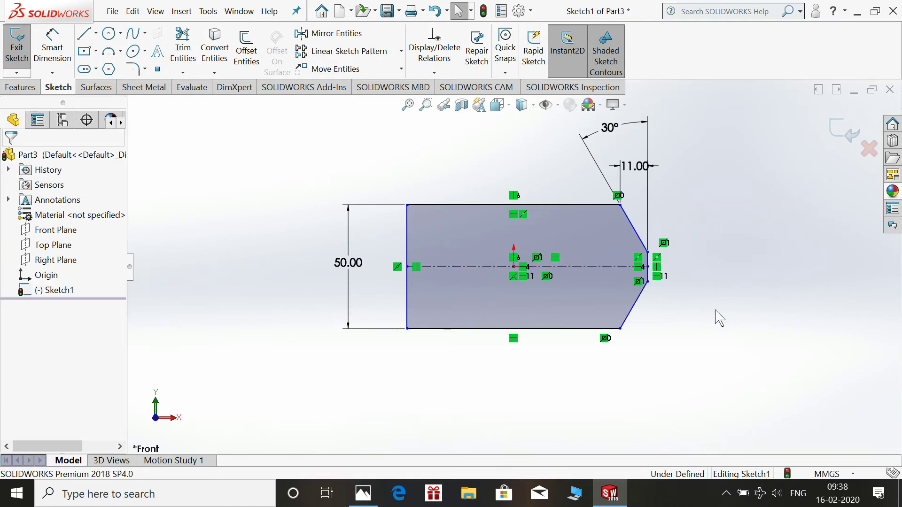
Step: Add the 108 mm overall length dimension from the left edge to the tip
{"action": "left_click", "coordinate": [52, 50]}
{"action": "left_click", "coordinate": [406, 253]}
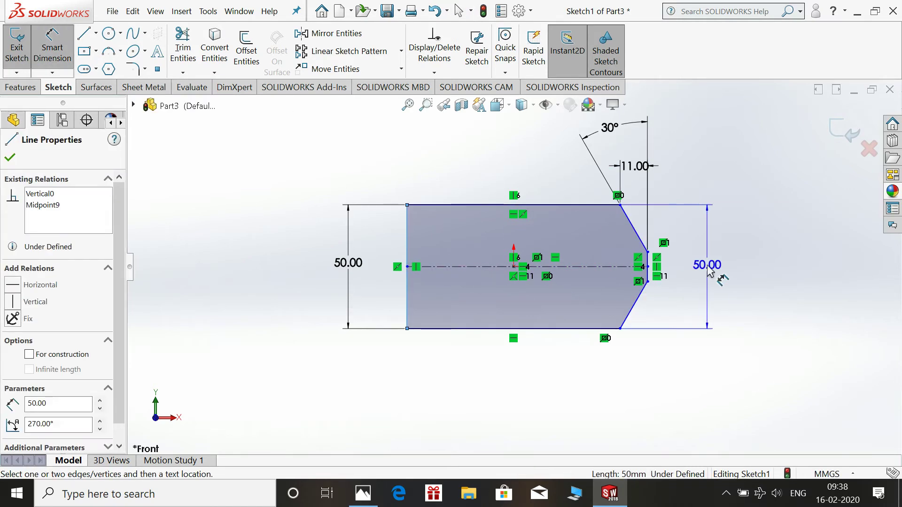
{"action": "left_click", "coordinate": [650, 261]}
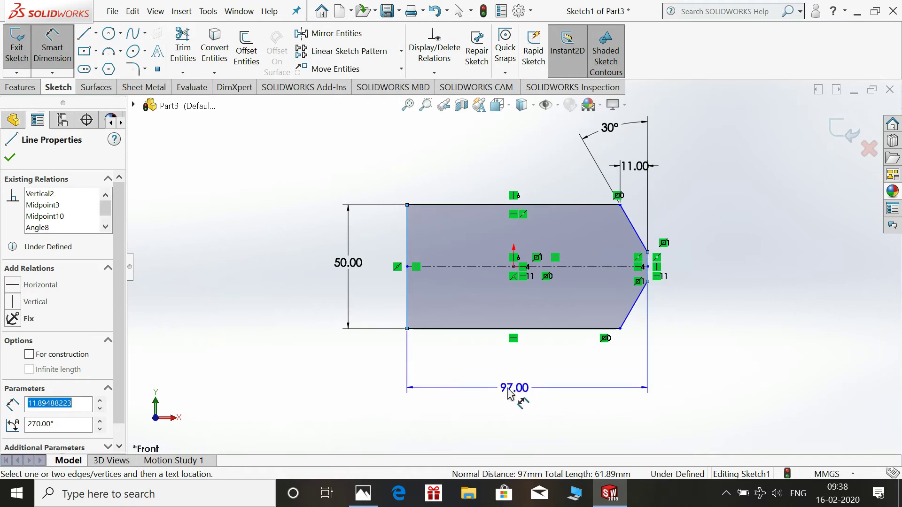
{"action": "left_click", "coordinate": [512, 394]}
{"action": "type", "text": "1"}
{"action": "key", "text": "Return"}
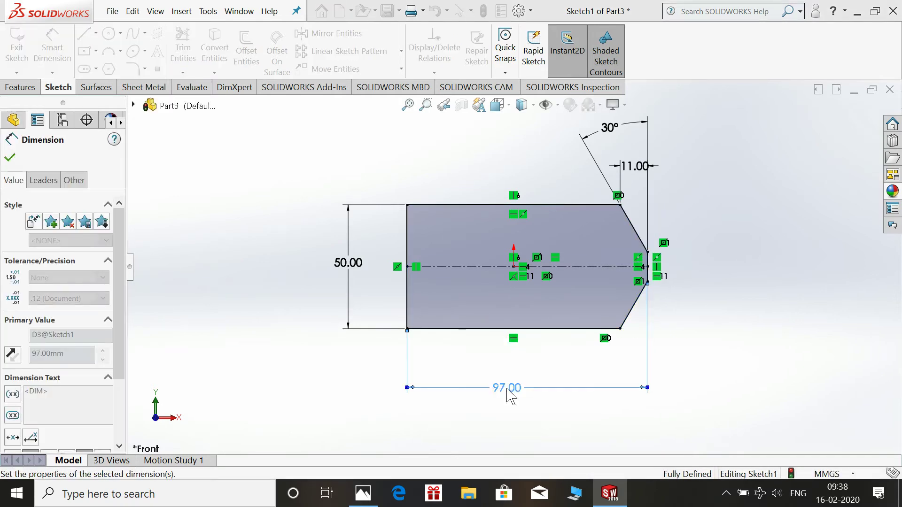
{"action": "key", "text": "Escape"}
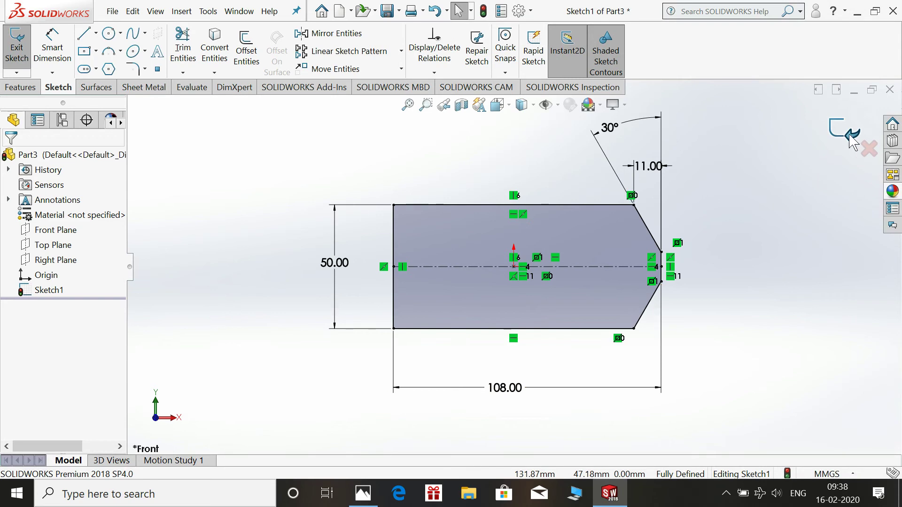
Step: Exit the sketch and extrude it 28 mm into Boss-Extrude1, viewed isometrically
{"action": "left_click", "coordinate": [845, 136]}
{"action": "key", "text": "space"}
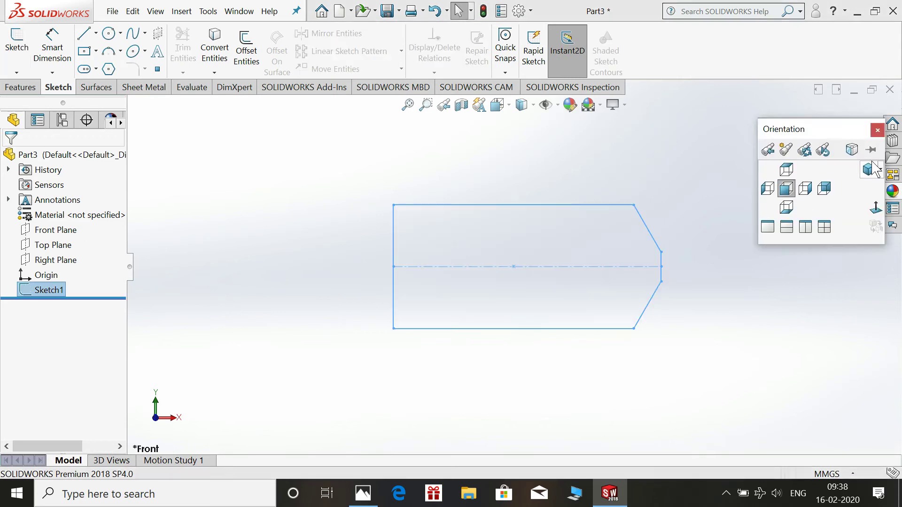
{"action": "left_click", "coordinate": [872, 163]}
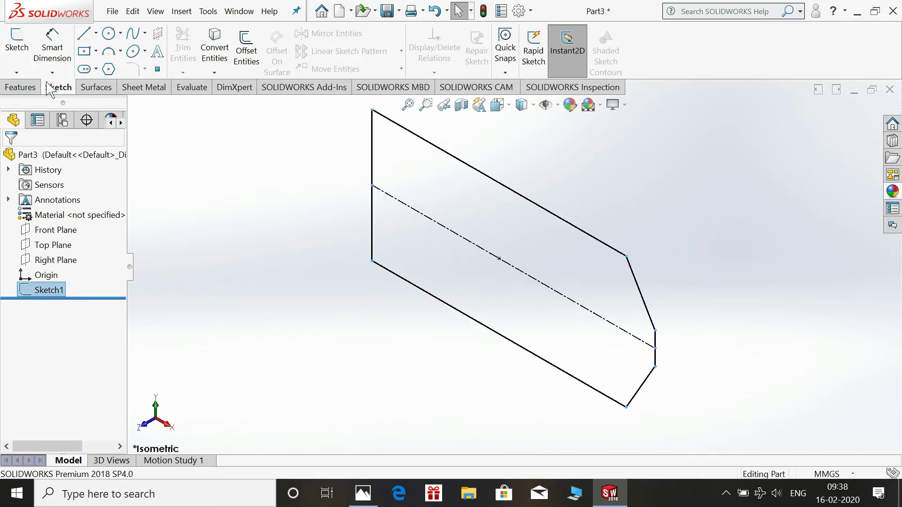
{"action": "left_click", "coordinate": [21, 87]}
{"action": "left_click", "coordinate": [23, 50]}
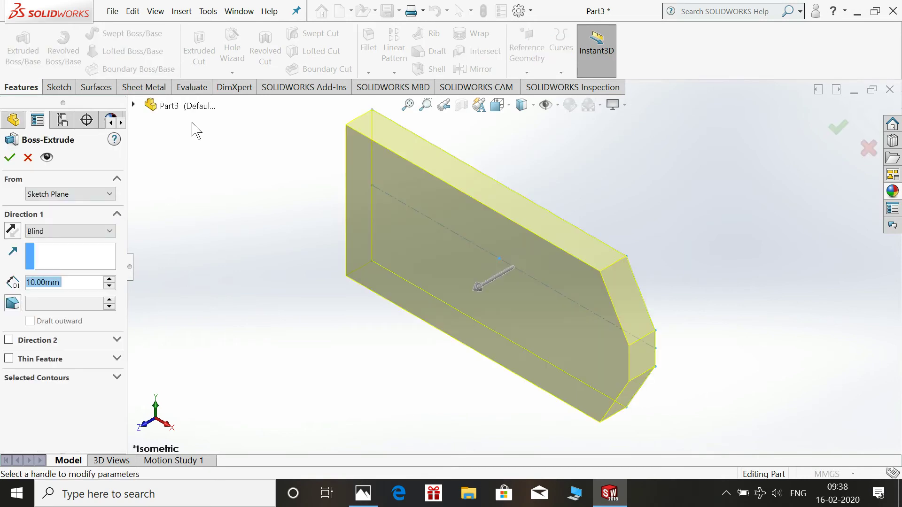
{"action": "type", "text": "28"}
{"action": "key", "text": "Return"}
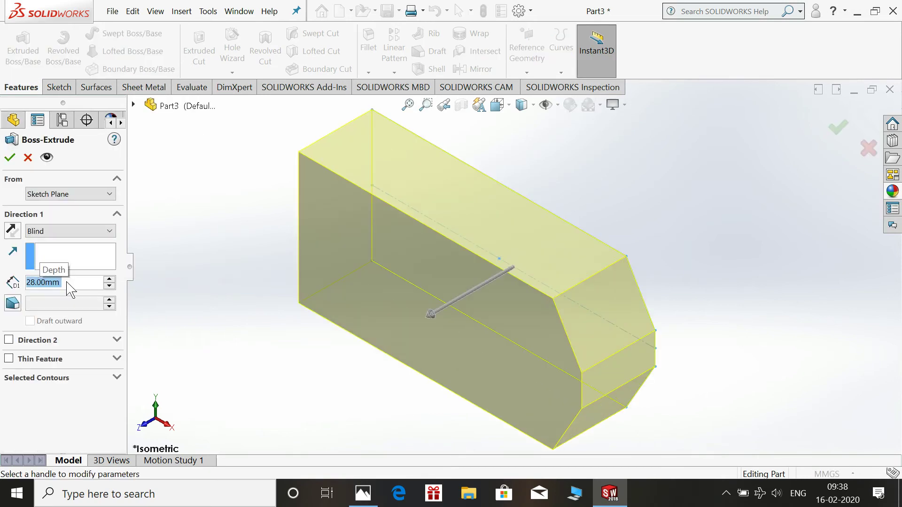
{"action": "left_click", "coordinate": [10, 158]}
{"action": "scroll", "coordinate": [379, 288], "scroll_direction": "up", "scroll_amount": 2}
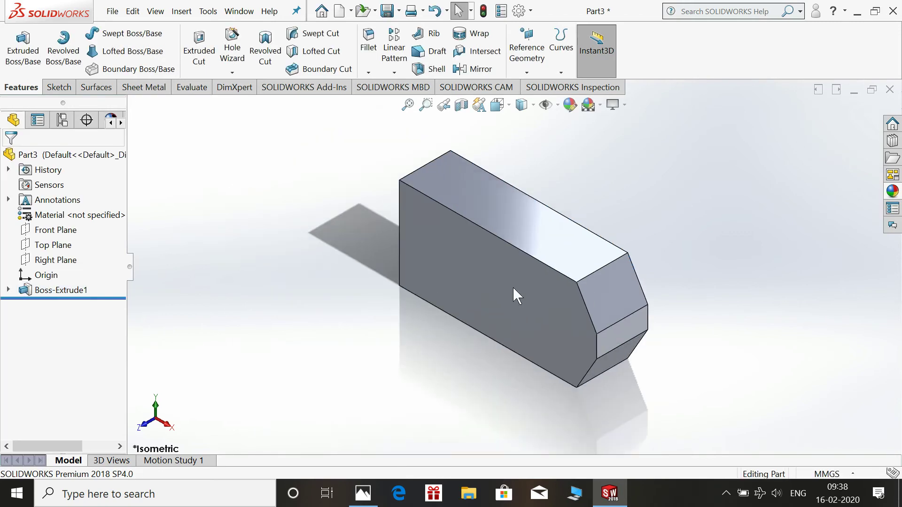
Step: Start Sketch2 on the block's front face, viewed normal to it
{"action": "left_click", "coordinate": [527, 300]}
{"action": "left_click", "coordinate": [558, 267]}
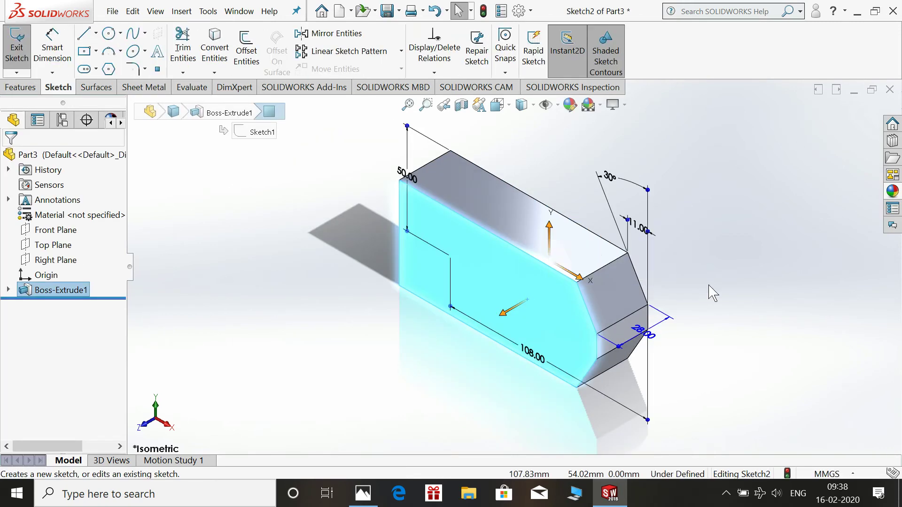
{"action": "left_click", "coordinate": [750, 324]}
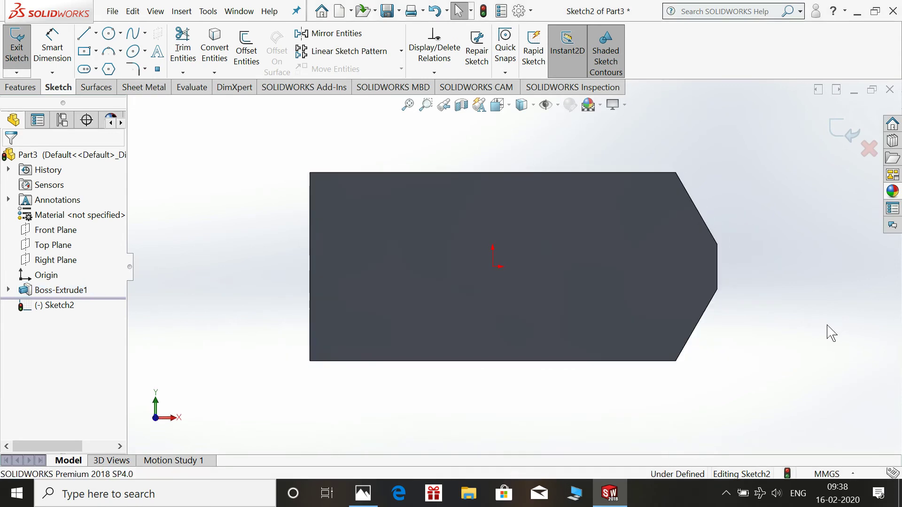
Step: Draw short centerlines from the top-left and bottom-left corners
{"action": "left_click", "coordinate": [95, 33]}
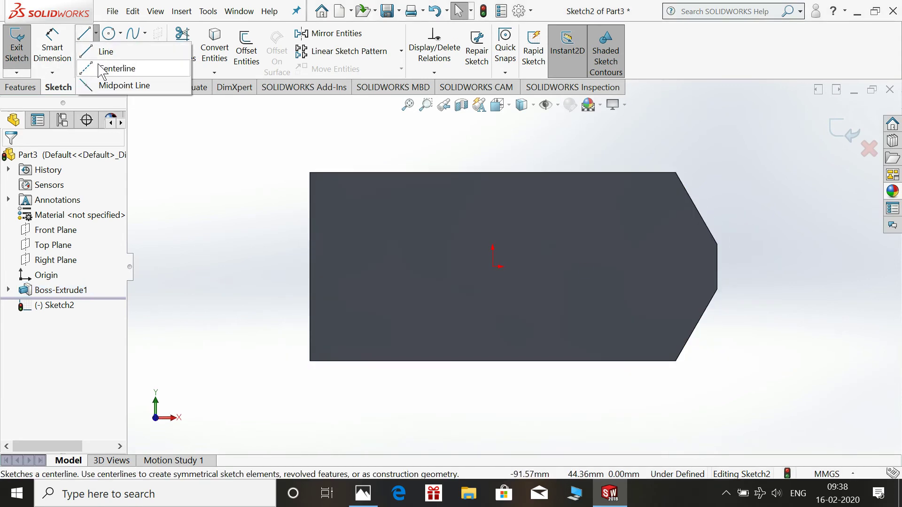
{"action": "left_click", "coordinate": [115, 69]}
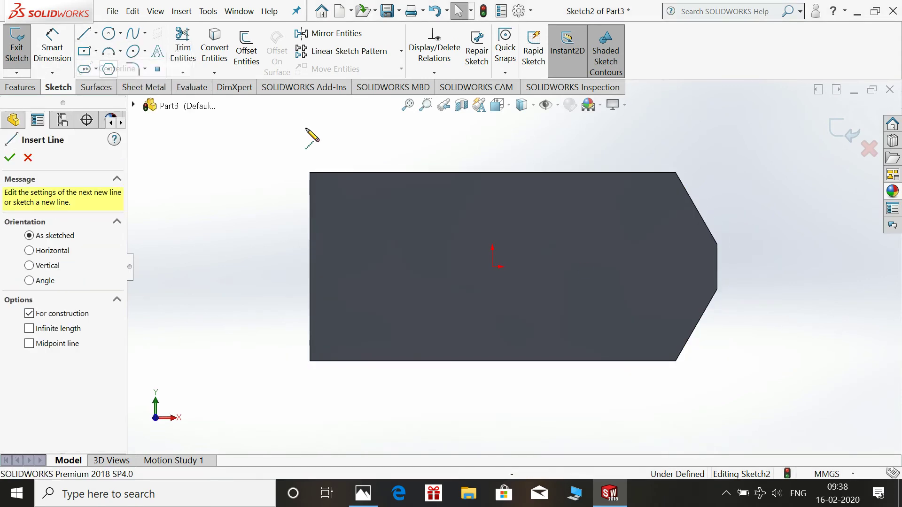
{"action": "left_click", "coordinate": [309, 172]}
{"action": "left_click", "coordinate": [344, 173]}
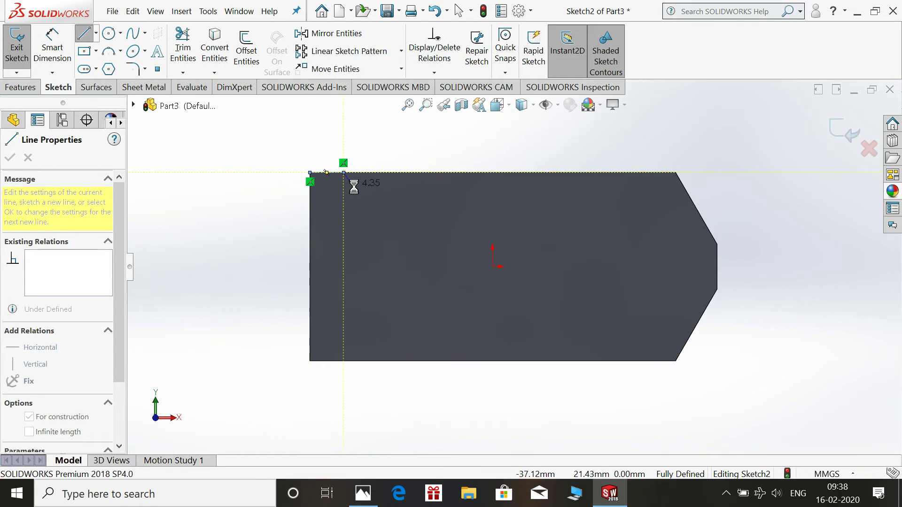
{"action": "key", "text": "Escape"}
{"action": "left_click", "coordinate": [96, 33]}
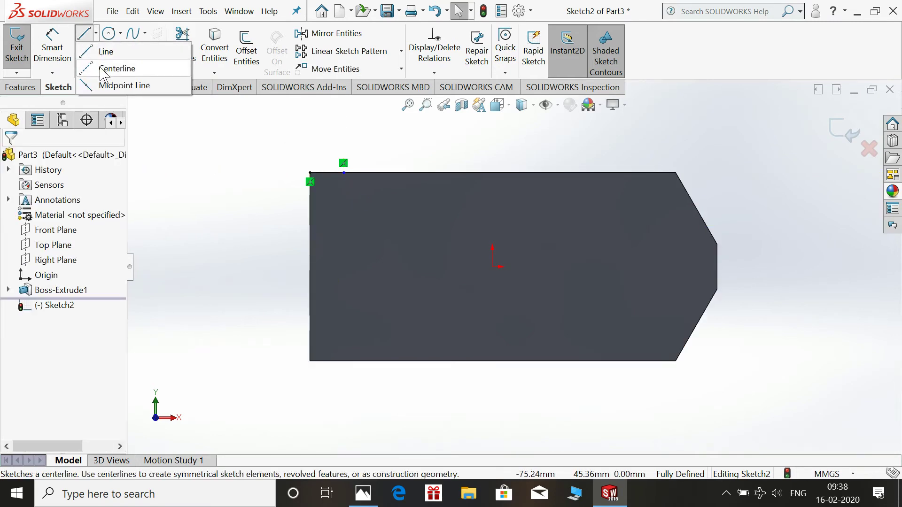
{"action": "left_click", "coordinate": [115, 68]}
{"action": "left_click", "coordinate": [310, 360]}
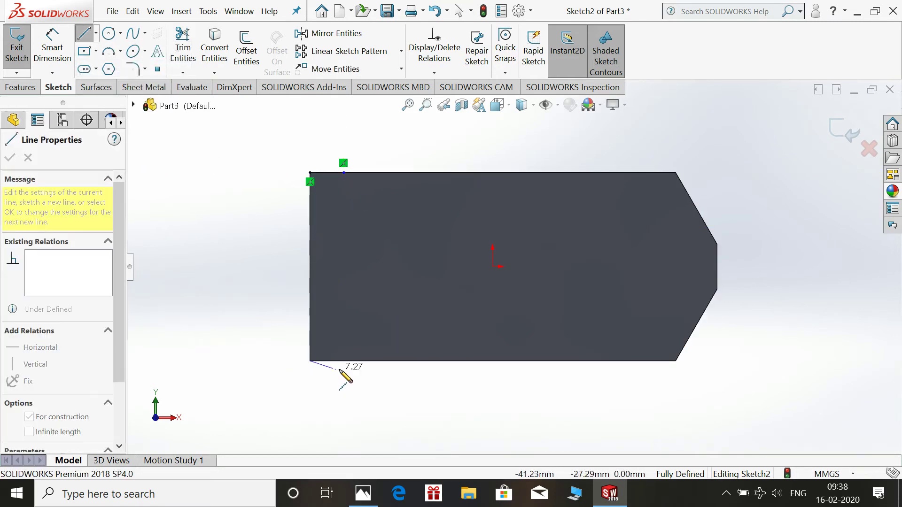
{"action": "left_click", "coordinate": [344, 361]}
{"action": "key", "text": "Escape"}
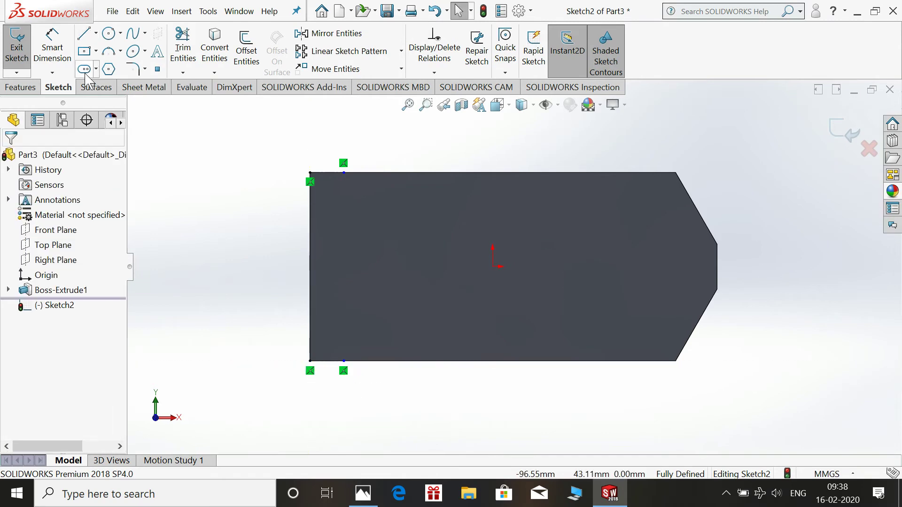
Step: Dimension the top centerline 11 mm long
{"action": "left_click", "coordinate": [52, 49]}
{"action": "left_click", "coordinate": [328, 174]}
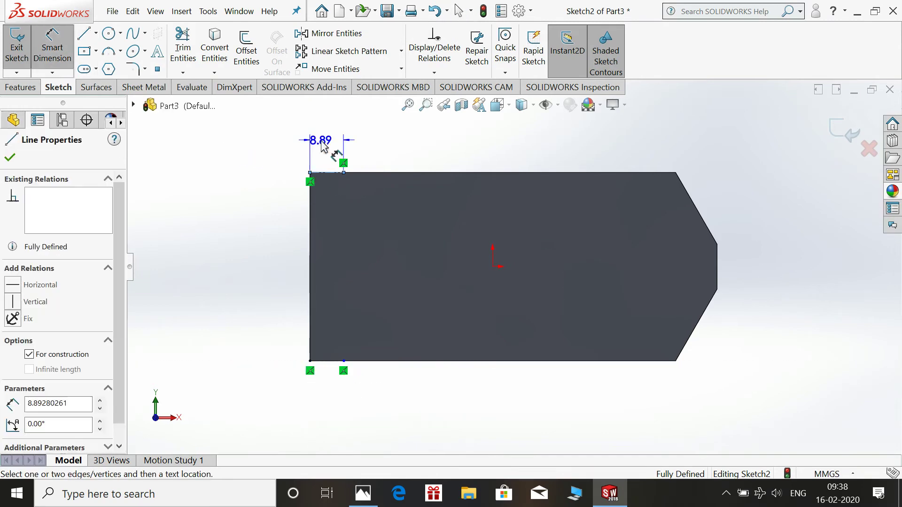
{"action": "left_click", "coordinate": [322, 140]}
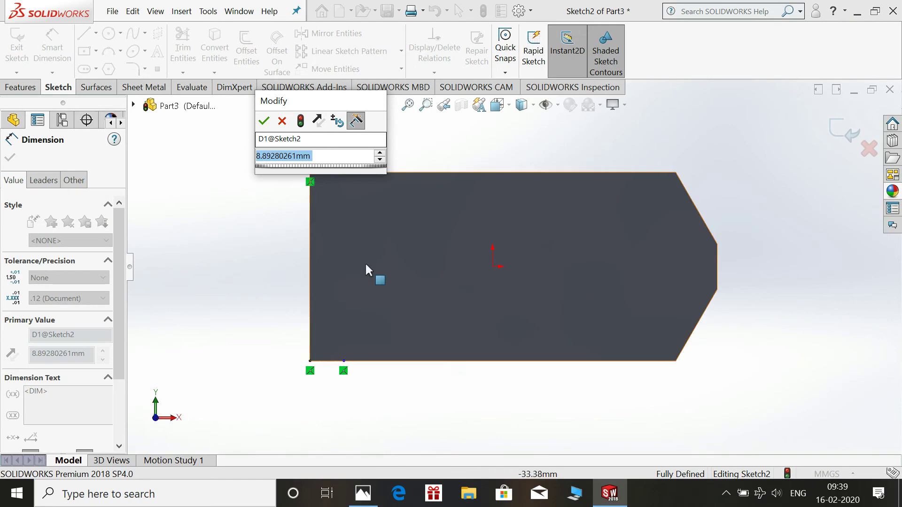
{"action": "left_click", "coordinate": [362, 498]}
{"action": "left_click", "coordinate": [361, 498]}
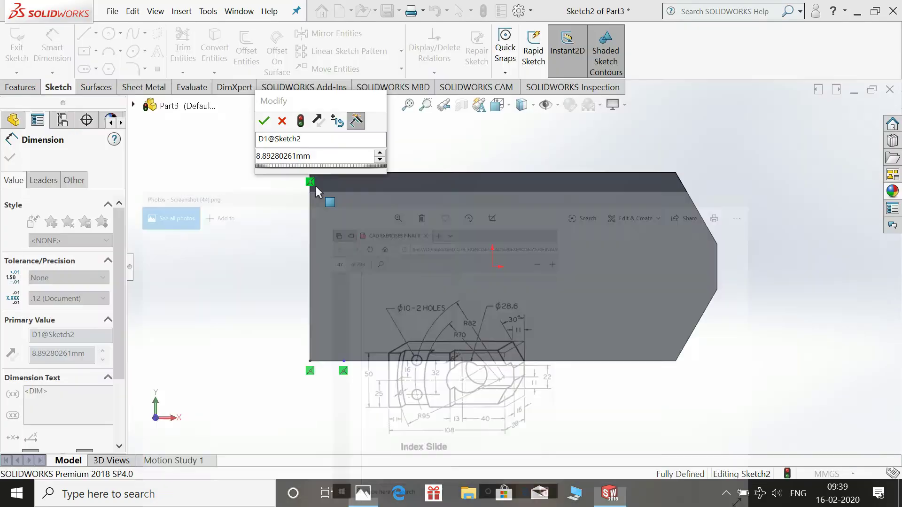
{"action": "left_click", "coordinate": [310, 158]}
{"action": "type", "text": "11"}
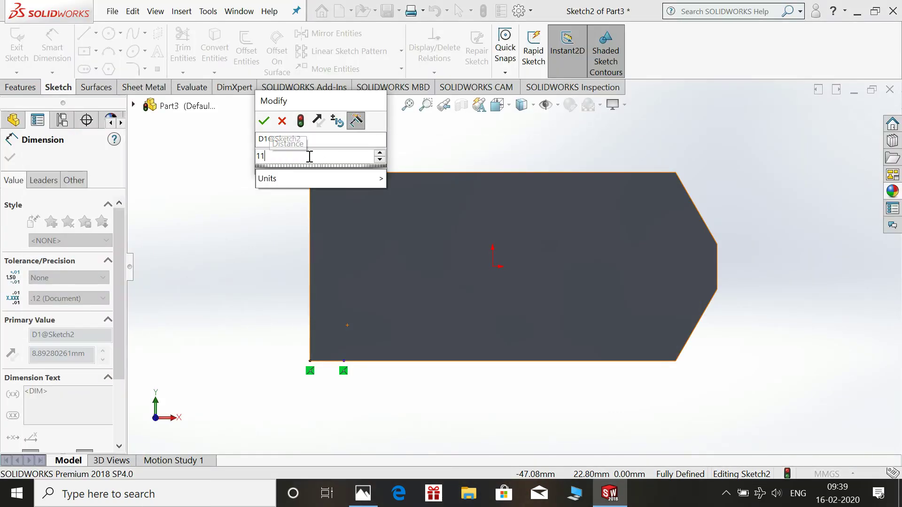
{"action": "key", "text": "Return"}
{"action": "key", "text": "Escape"}
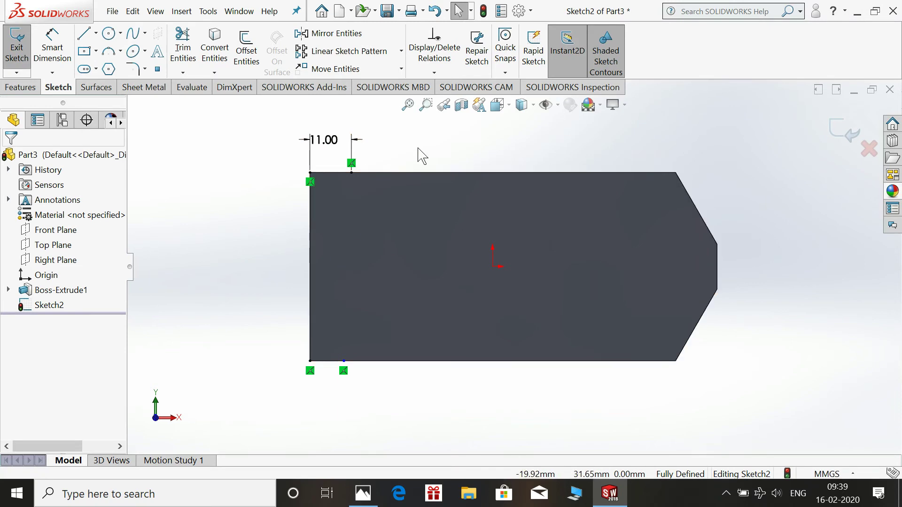
Step: Make the bottom point vertical with the top point at the 11 mm mark
{"action": "left_click", "coordinate": [352, 173]}
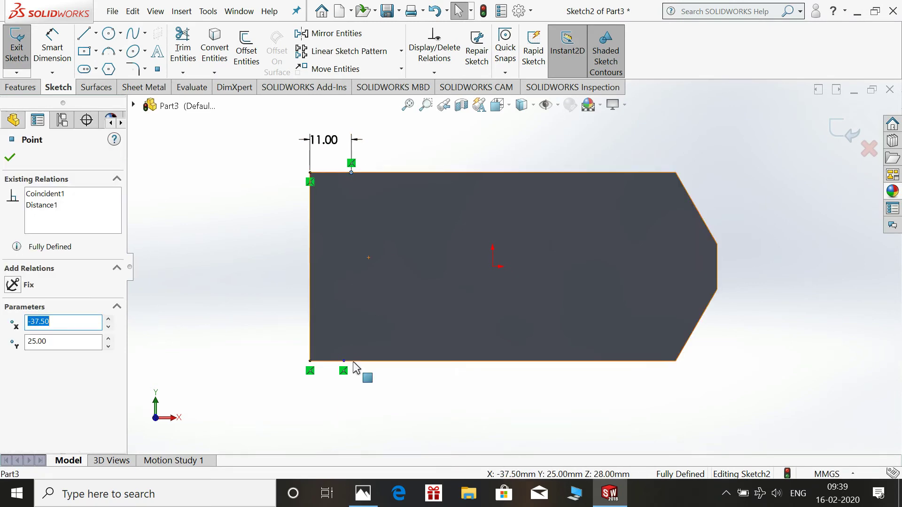
{"action": "left_click", "coordinate": [344, 361], "text": "ctrl"}
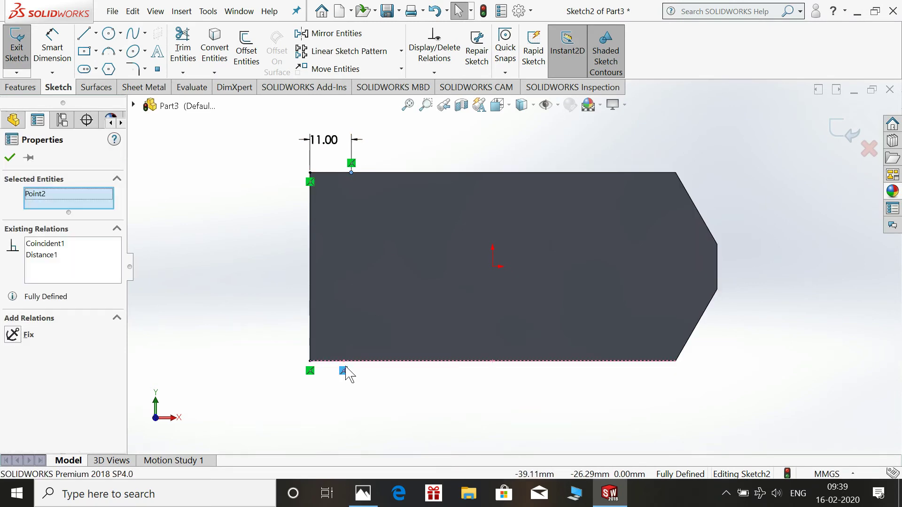
{"action": "left_click", "coordinate": [375, 390]}
{"action": "left_click", "coordinate": [351, 173]}
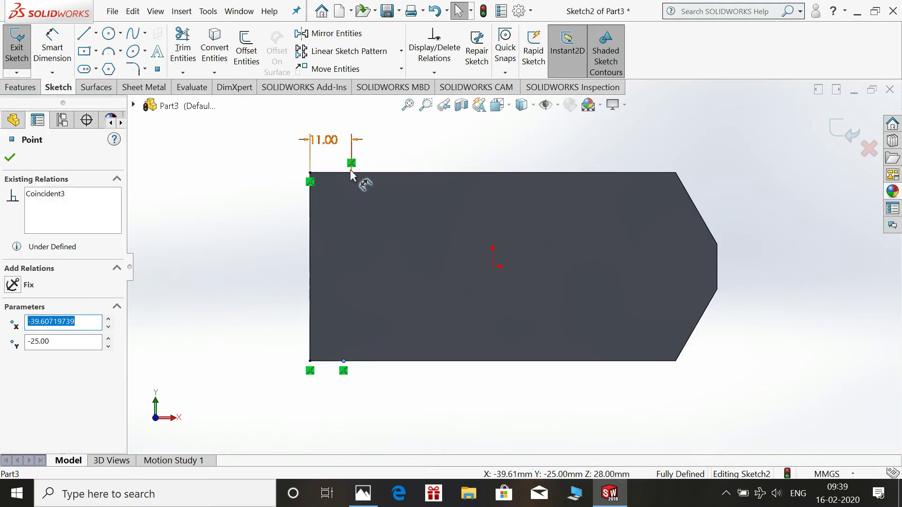
{"action": "left_click", "coordinate": [344, 362], "text": "ctrl"}
{"action": "left_click", "coordinate": [401, 123]}
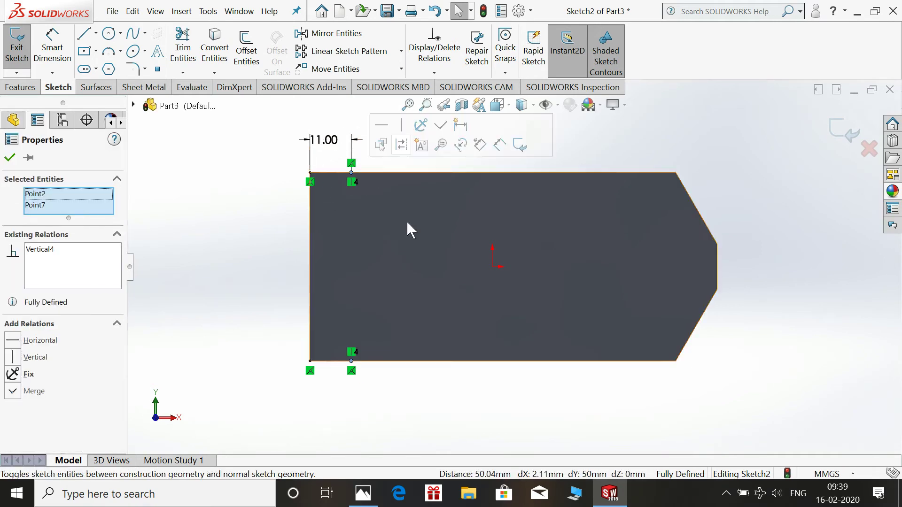
{"action": "left_click", "coordinate": [443, 416]}
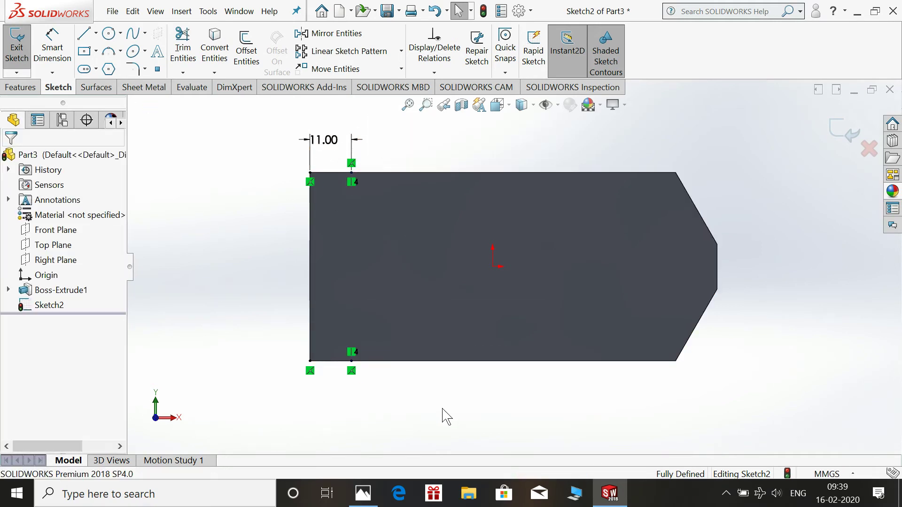
Step: Draw a three-point arc between the two points and dimension it R95
{"action": "left_click", "coordinate": [114, 53]}
{"action": "left_click", "coordinate": [351, 173]}
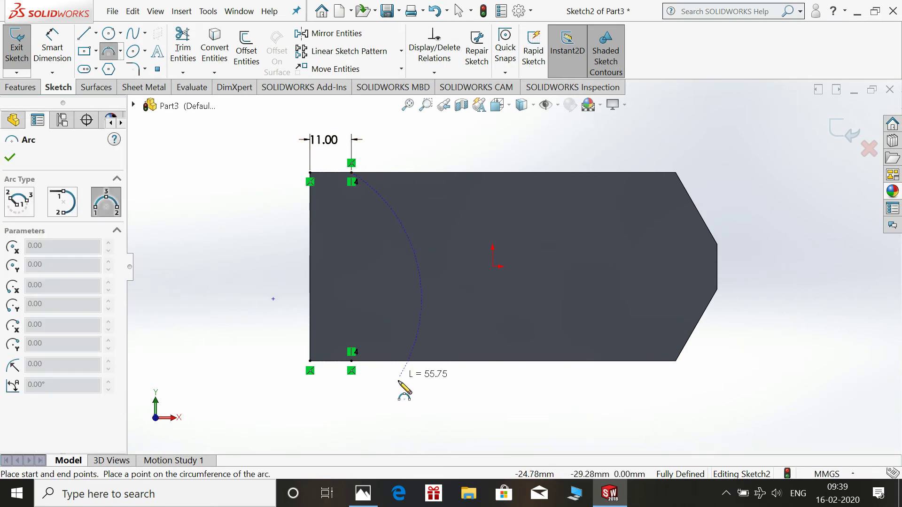
{"action": "left_click", "coordinate": [351, 361]}
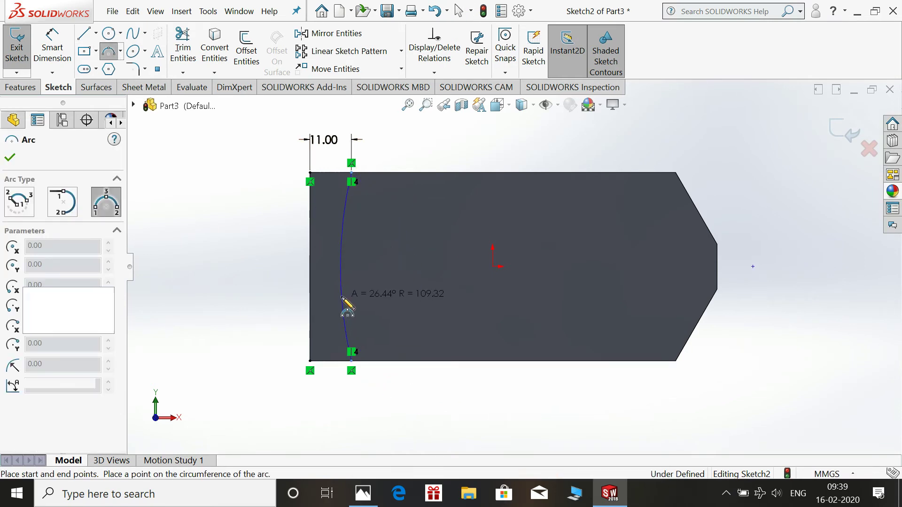
{"action": "left_click", "coordinate": [345, 305]}
{"action": "key", "text": "Escape"}
{"action": "left_click", "coordinate": [52, 47]}
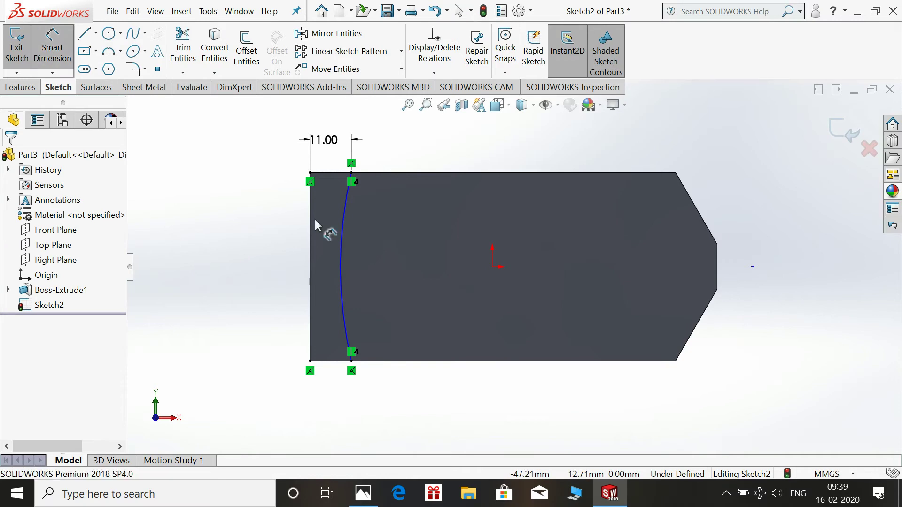
{"action": "left_click", "coordinate": [342, 227]}
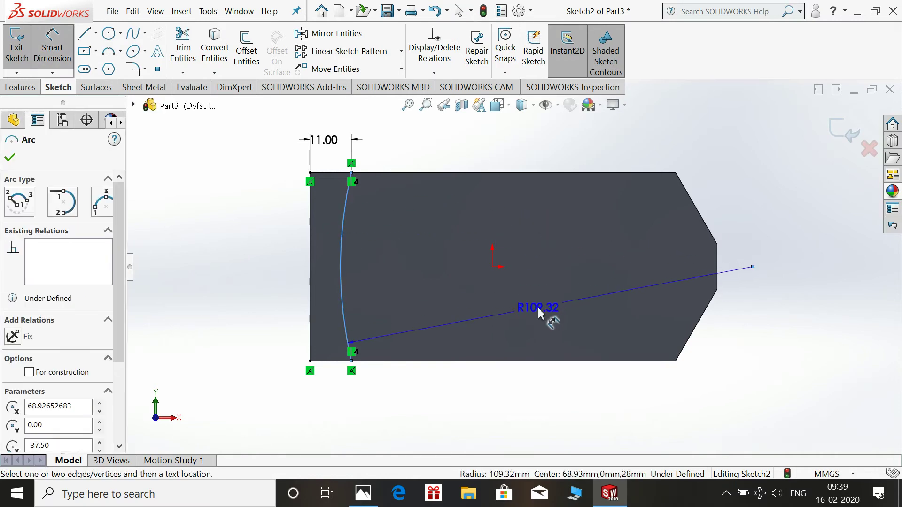
{"action": "left_click", "coordinate": [535, 299]}
{"action": "type", "text": "95"}
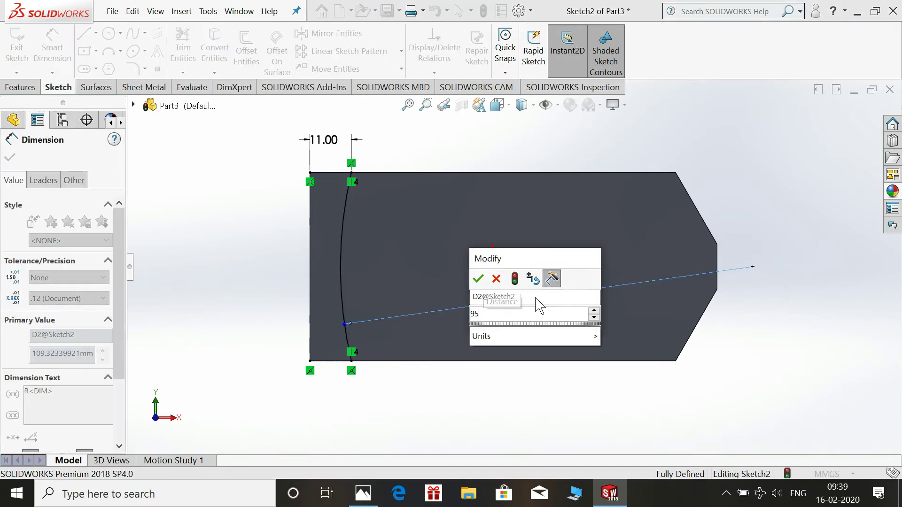
{"action": "key", "text": "Return"}
{"action": "key", "text": "Escape"}
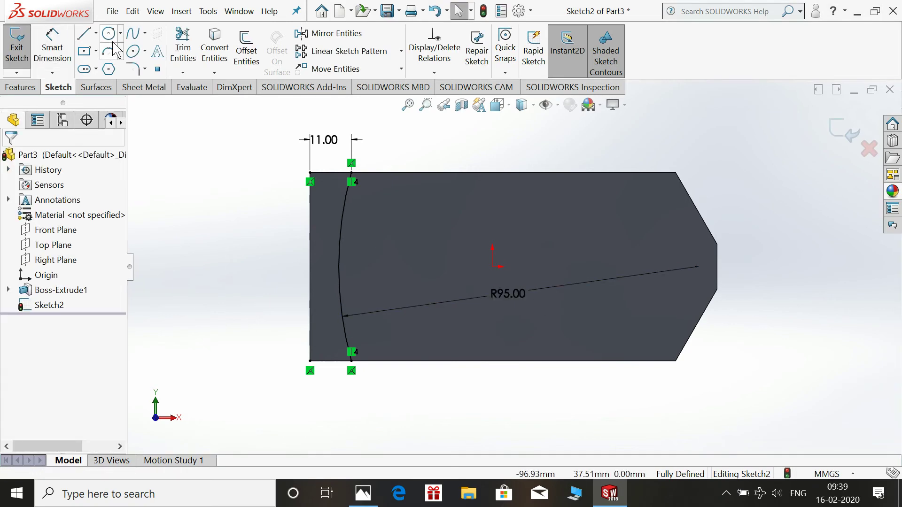
Step: Draw a circle centred on the R95 arc's centre point and dimension it Ø140 mm
{"action": "left_click", "coordinate": [111, 34]}
{"action": "scroll", "coordinate": [513, 267], "scroll_direction": "up", "scroll_amount": 2}
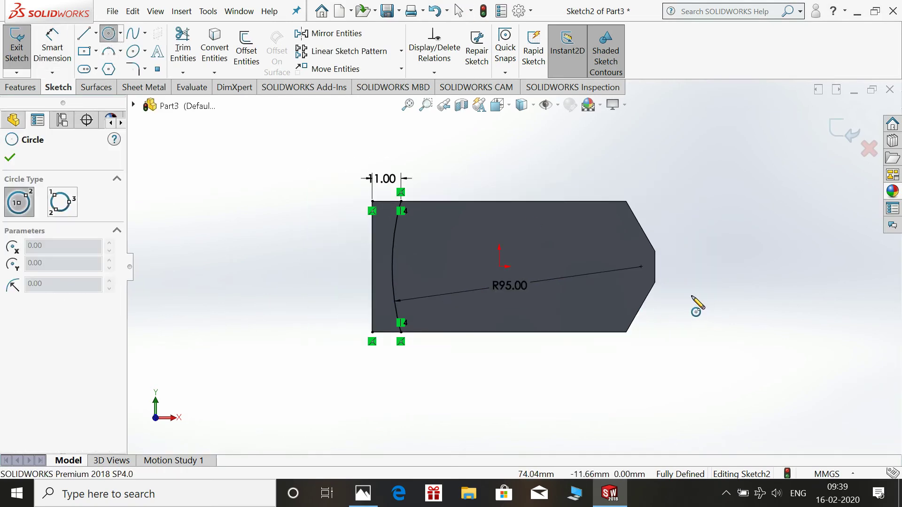
{"action": "left_click", "coordinate": [641, 267]}
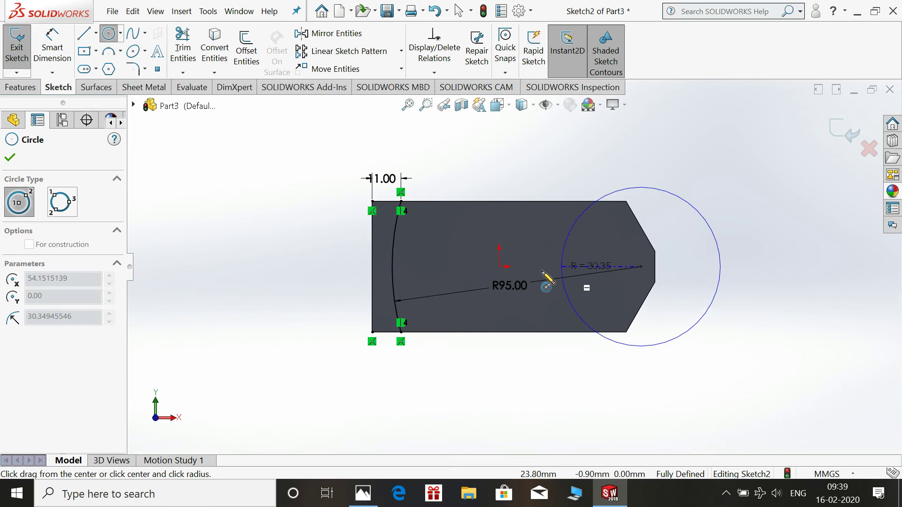
{"action": "left_click", "coordinate": [451, 264]}
{"action": "key", "text": "Escape"}
{"action": "left_click", "coordinate": [52, 47]}
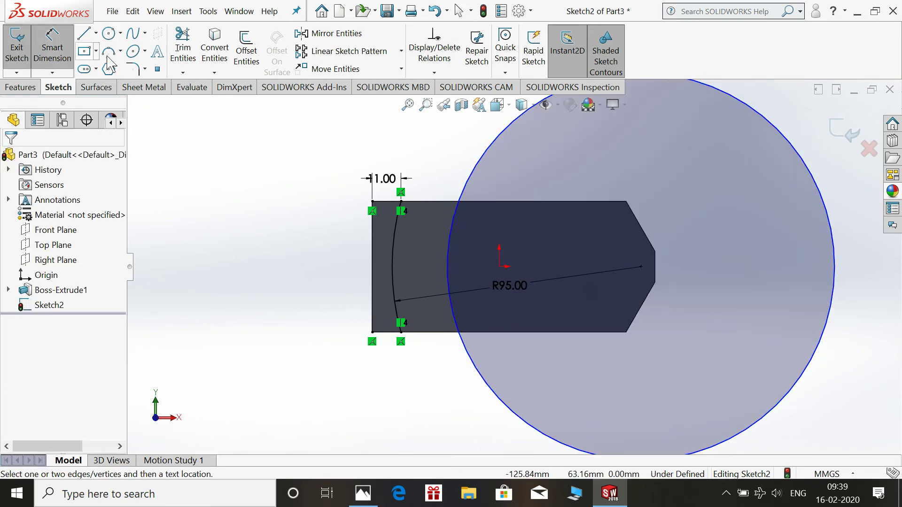
{"action": "scroll", "coordinate": [682, 232], "scroll_direction": "up", "scroll_amount": 1}
{"action": "scroll", "coordinate": [681, 231], "scroll_direction": "up", "scroll_amount": 1}
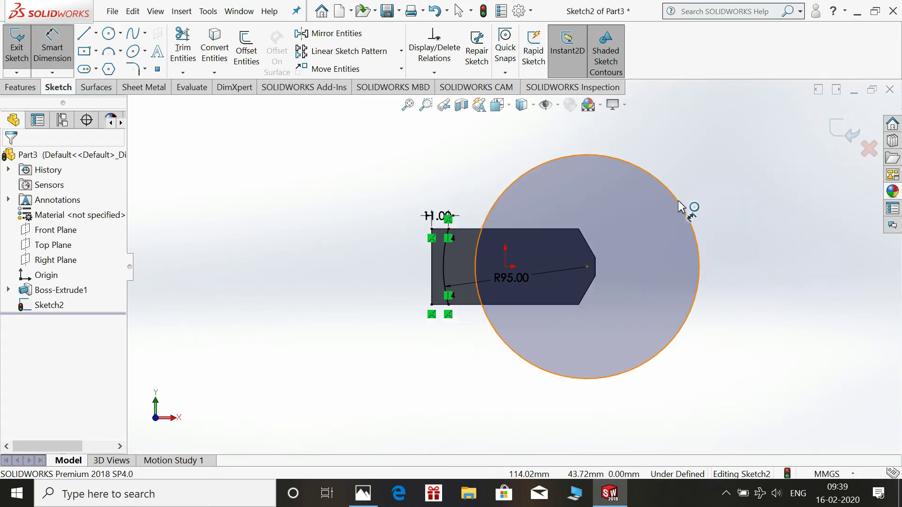
{"action": "left_click", "coordinate": [684, 208]}
{"action": "left_click", "coordinate": [709, 156]}
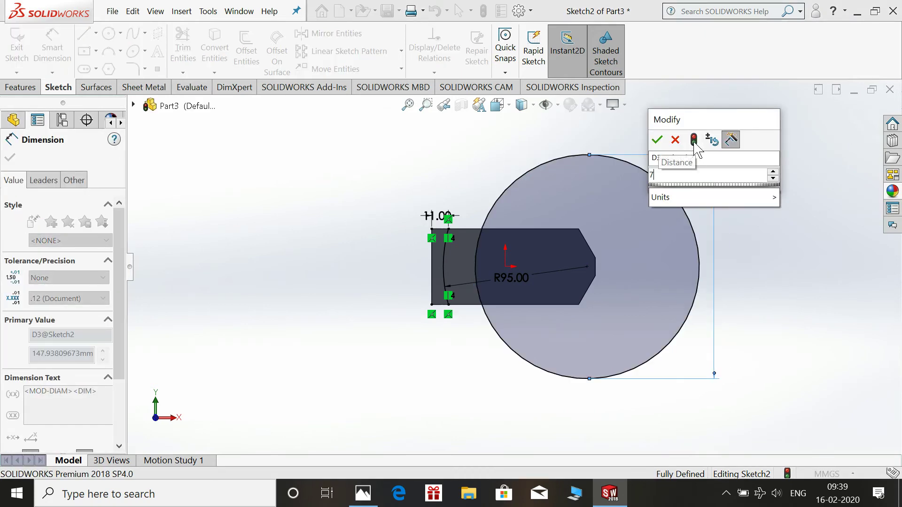
{"action": "key", "text": "Escape"}
{"action": "key", "text": "Escape"}
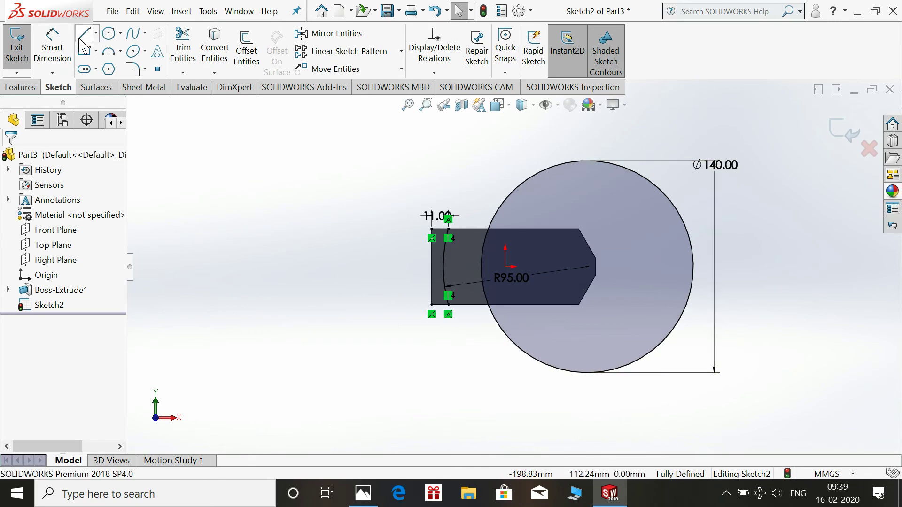
Step: Draw two lines along the block's top and bottom edges, starting from the R95 arc's ends
{"action": "left_click", "coordinate": [81, 40]}
{"action": "scroll", "coordinate": [453, 207], "scroll_direction": "down", "scroll_amount": 3}
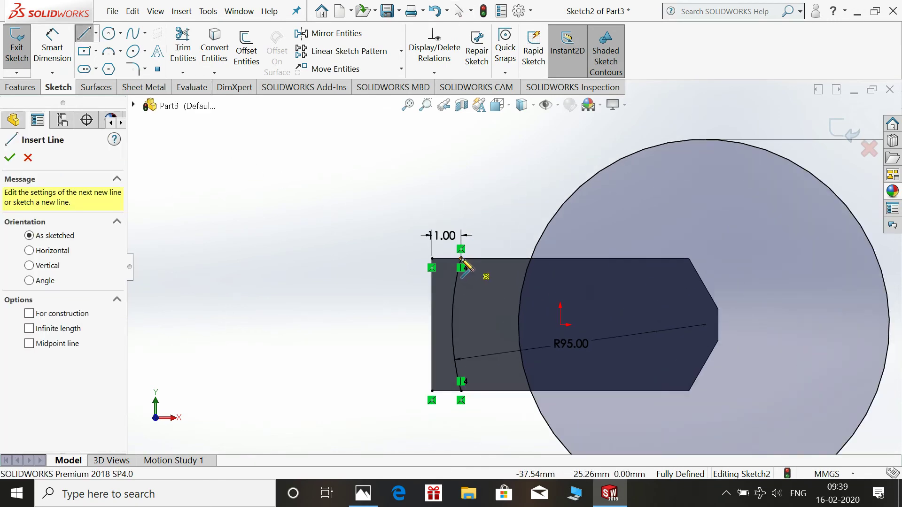
{"action": "left_click", "coordinate": [461, 259]}
{"action": "left_click", "coordinate": [572, 259]}
{"action": "key", "text": "Escape"}
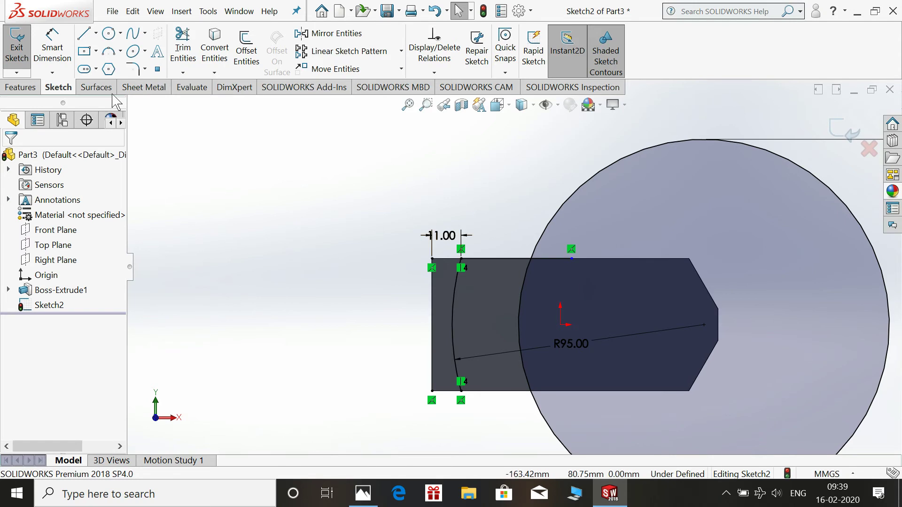
{"action": "left_click", "coordinate": [86, 34]}
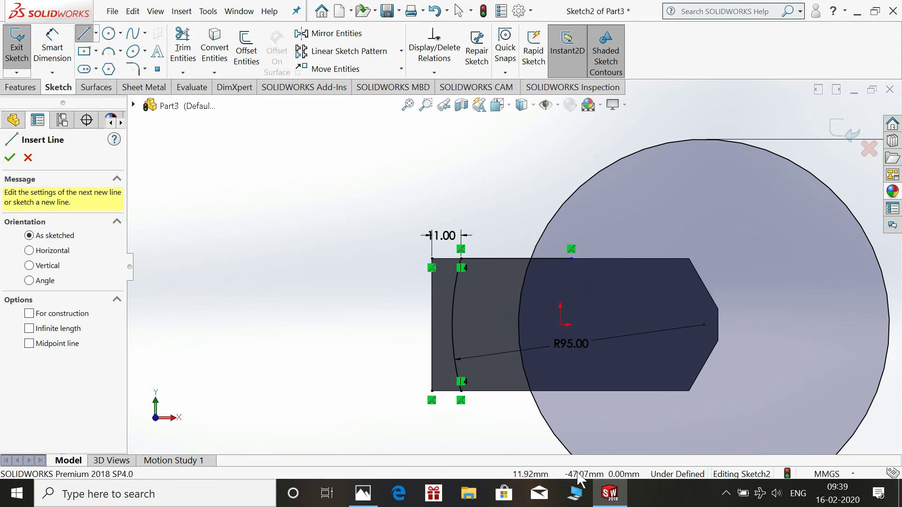
{"action": "left_click", "coordinate": [461, 391]}
{"action": "left_click", "coordinate": [571, 391]}
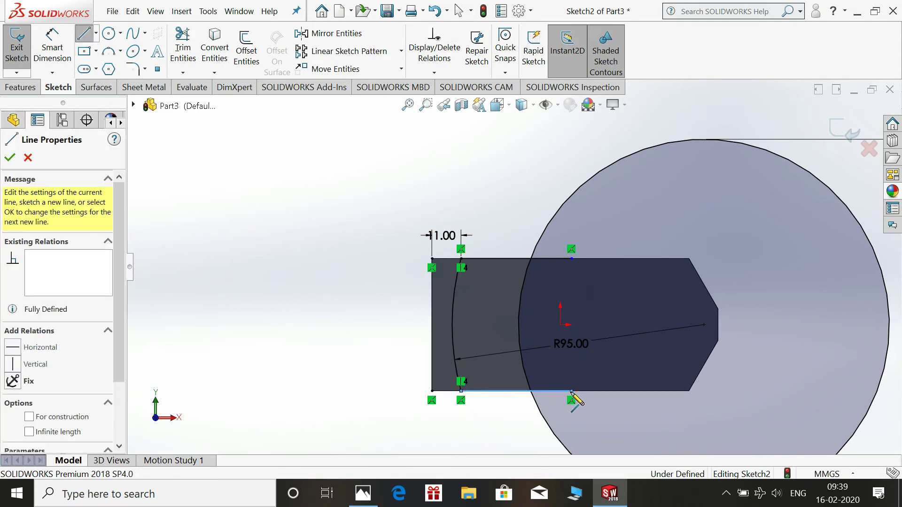
{"action": "key", "text": "Escape"}
Step: Trim the Ø140 circle back to an arc and remove the short top and bottom segments
{"action": "left_click", "coordinate": [198, 47]}
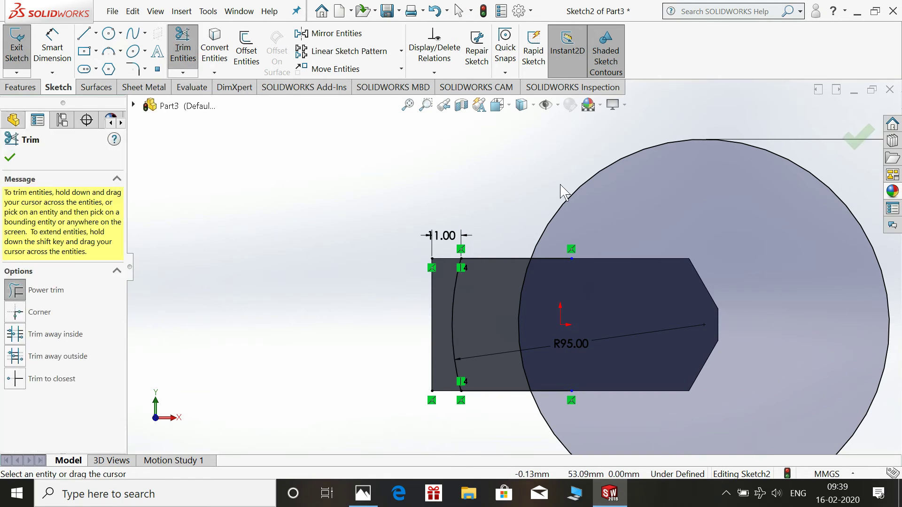
{"action": "left_click_drag", "start_coordinate": [846, 198], "coordinate": [883, 216]}
{"action": "scroll", "coordinate": [512, 266], "scroll_direction": "up", "scroll_amount": 2}
{"action": "left_click_drag", "start_coordinate": [522, 236], "coordinate": [555, 378]}
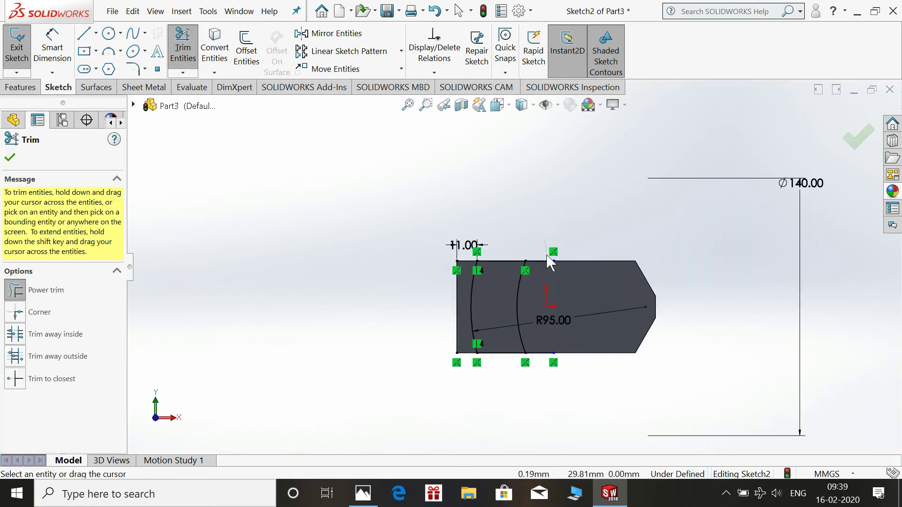
{"action": "key", "text": "Escape"}
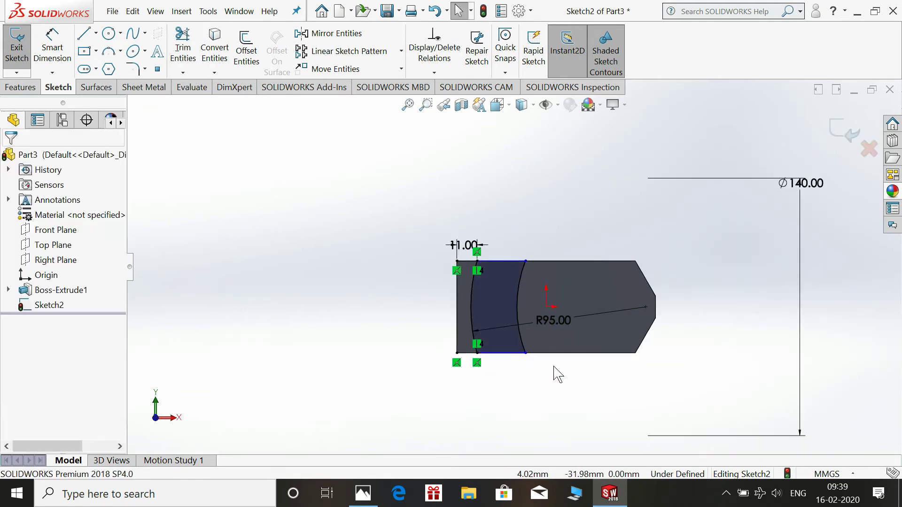
Step: Make the two arc endpoints vertical to each other
{"action": "scroll", "coordinate": [555, 367], "scroll_direction": "down", "scroll_amount": 3}
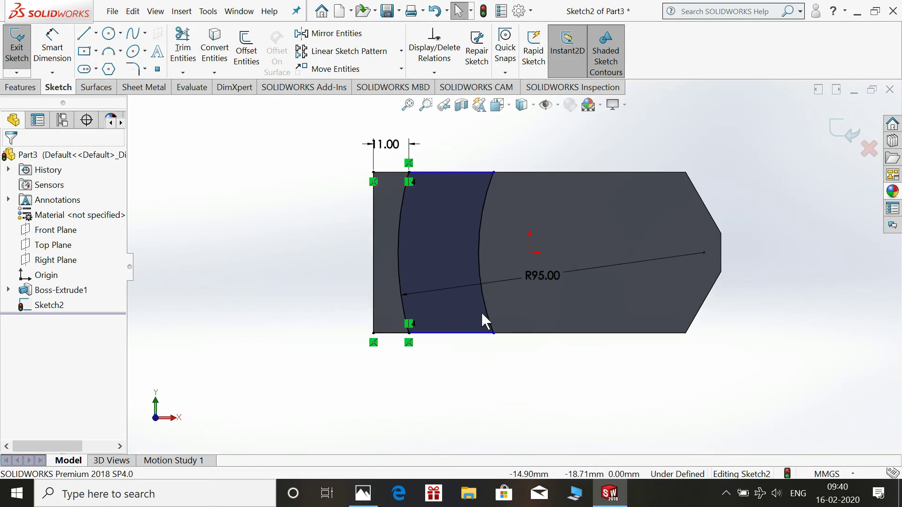
{"action": "scroll", "coordinate": [517, 352], "scroll_direction": "up", "scroll_amount": 2}
{"action": "scroll", "coordinate": [536, 374], "scroll_direction": "down", "scroll_amount": 1}
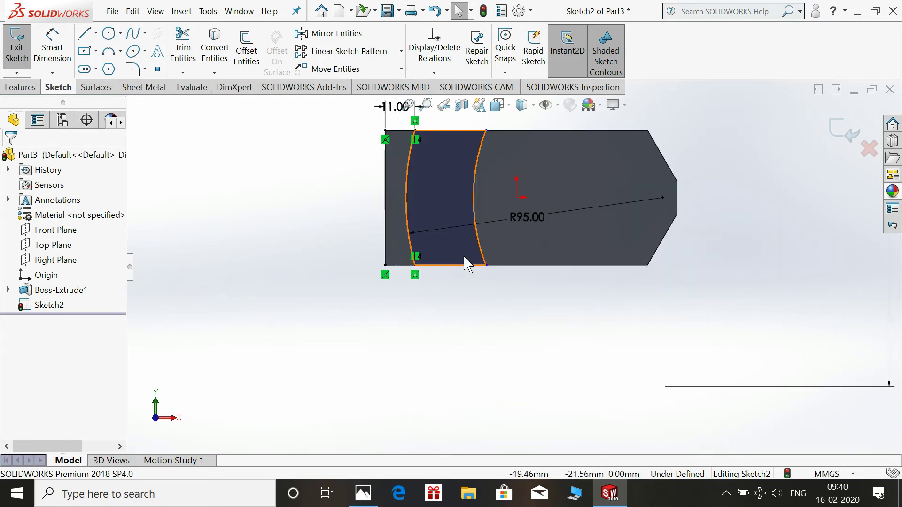
{"action": "left_click", "coordinate": [486, 265]}
{"action": "left_click", "coordinate": [486, 130], "text": "ctrl"}
{"action": "left_click", "coordinate": [535, 82]}
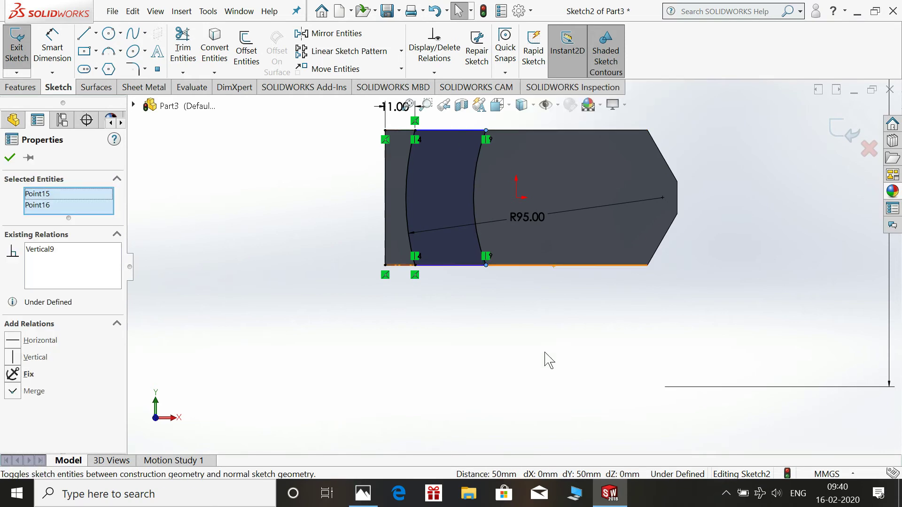
{"action": "left_click", "coordinate": [540, 364]}
Step: Align the top arc endpoint horizontally with the block's top-right corner
{"action": "scroll", "coordinate": [536, 371], "scroll_direction": "up", "scroll_amount": 2}
{"action": "scroll", "coordinate": [513, 296], "scroll_direction": "up", "scroll_amount": 1}
{"action": "scroll", "coordinate": [515, 296], "scroll_direction": "down", "scroll_amount": 1}
{"action": "scroll", "coordinate": [483, 253], "scroll_direction": "up", "scroll_amount": 1}
{"action": "scroll", "coordinate": [484, 251], "scroll_direction": "down", "scroll_amount": 3}
{"action": "scroll", "coordinate": [524, 324], "scroll_direction": "up", "scroll_amount": 1}
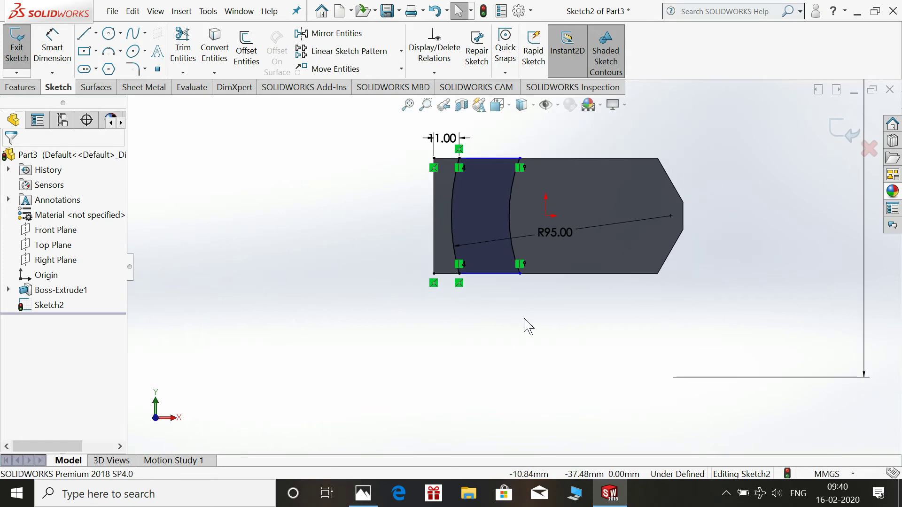
{"action": "scroll", "coordinate": [523, 323], "scroll_direction": "up", "scroll_amount": 1}
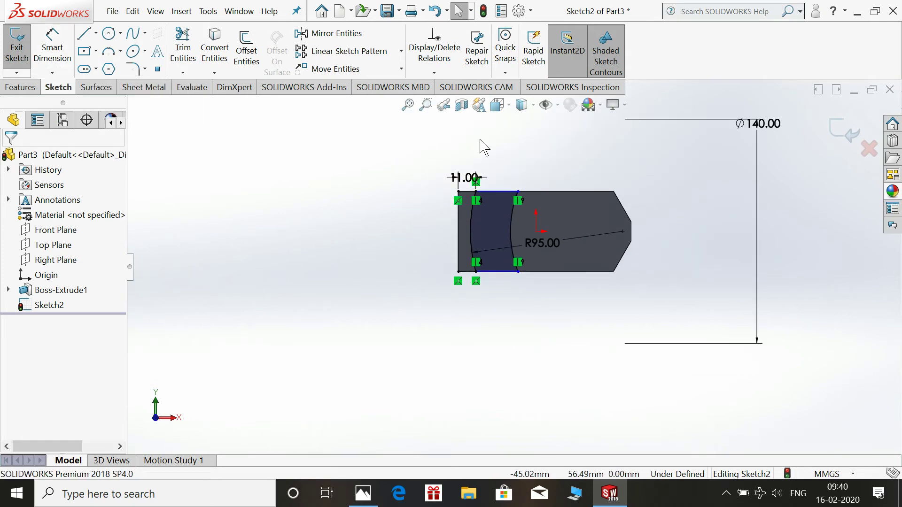
{"action": "scroll", "coordinate": [525, 191], "scroll_direction": "down", "scroll_amount": 5}
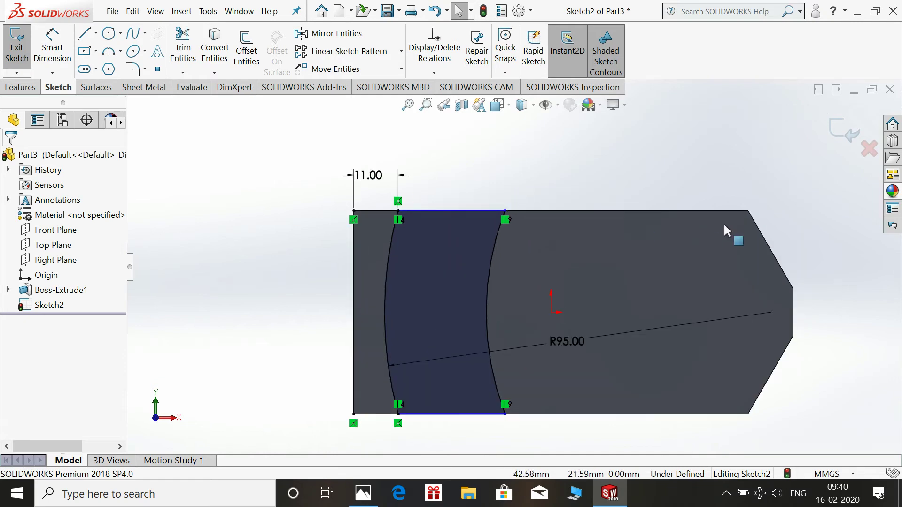
{"action": "left_click", "coordinate": [505, 212]}
{"action": "left_click", "coordinate": [527, 177]}
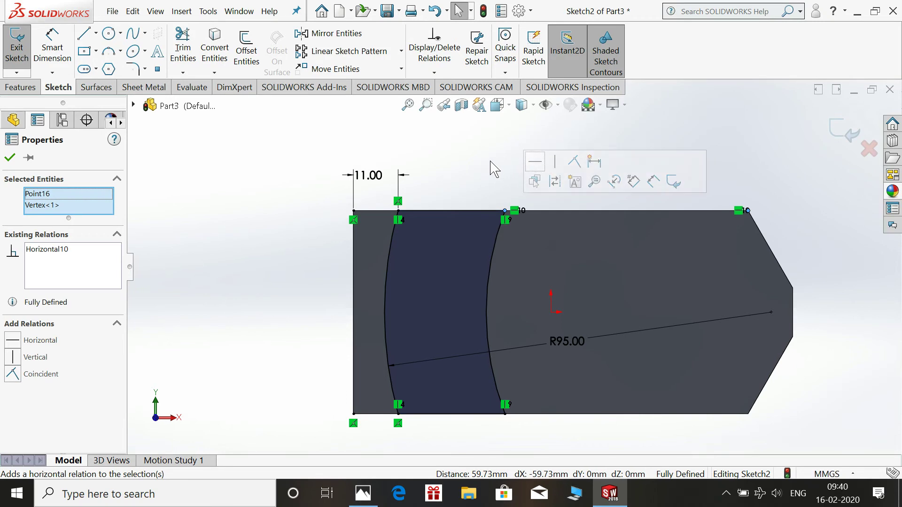
{"action": "key", "text": "Escape"}
{"action": "scroll", "coordinate": [515, 226], "scroll_direction": "up", "scroll_amount": 4}
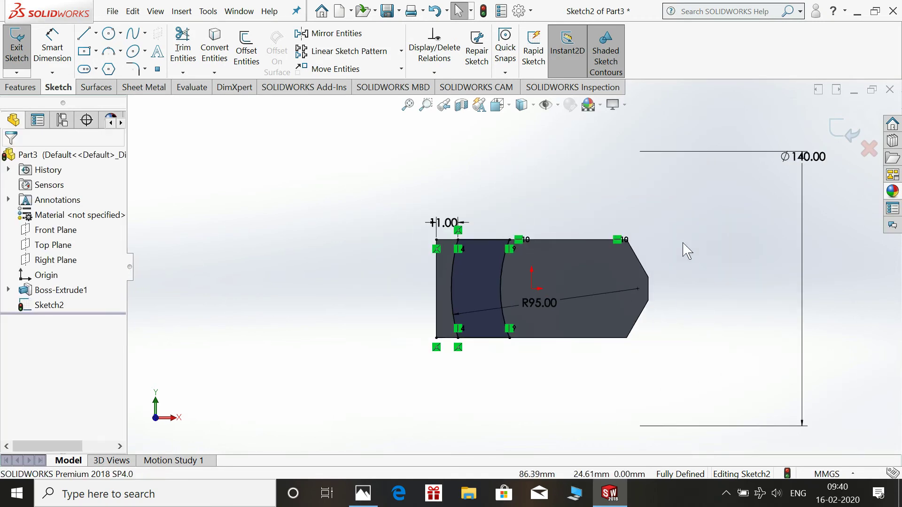
{"action": "scroll", "coordinate": [704, 254], "scroll_direction": "down", "scroll_amount": 1}
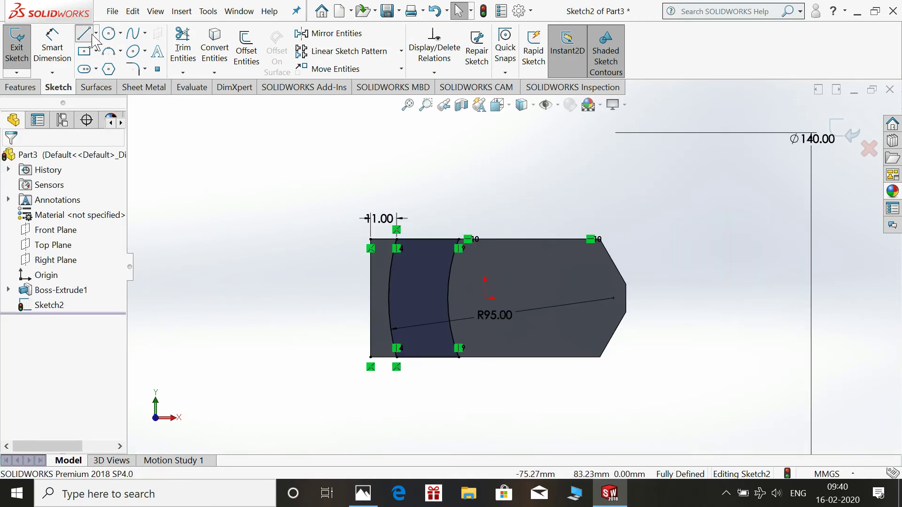
Step: Draw a vertical line across the block from its top edge to its bottom edge
{"action": "left_click", "coordinate": [91, 37]}
{"action": "scroll", "coordinate": [516, 252], "scroll_direction": "down", "scroll_amount": 2}
{"action": "left_click", "coordinate": [497, 236]}
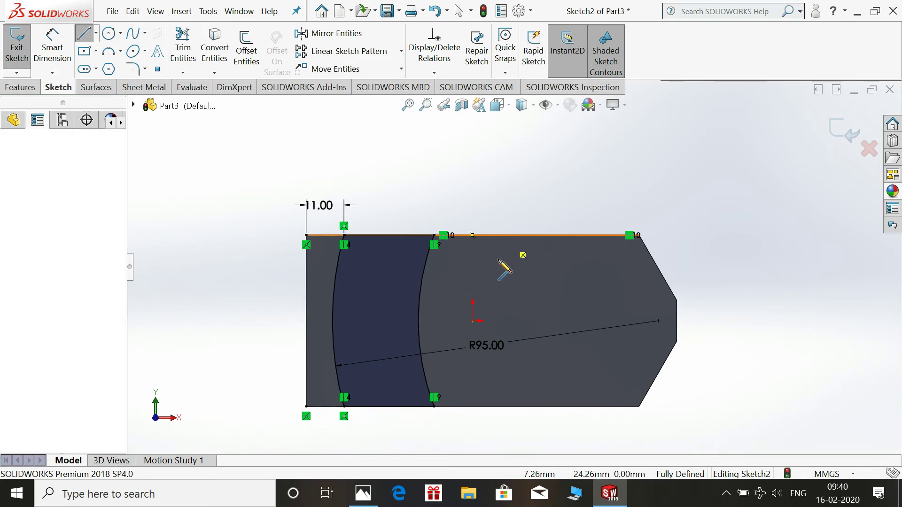
{"action": "left_click", "coordinate": [498, 407]}
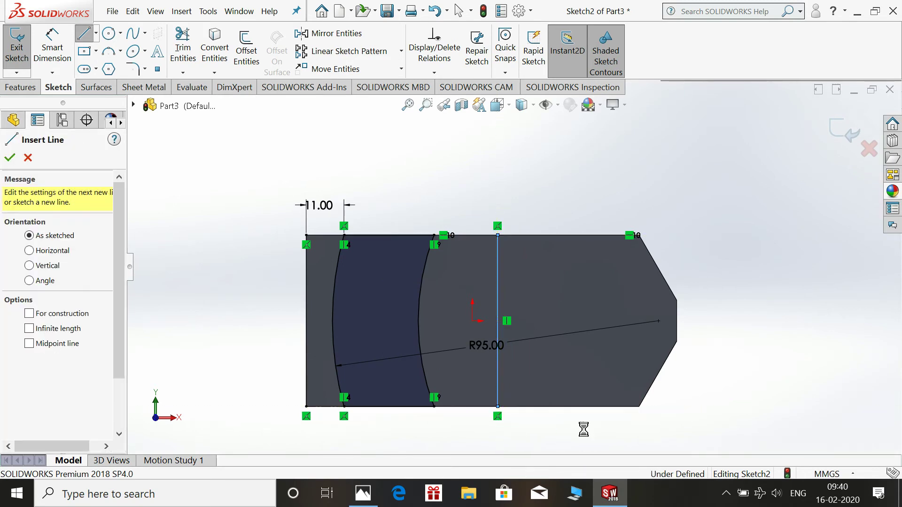
{"action": "key", "text": "Escape"}
{"action": "left_click", "coordinate": [371, 493]}
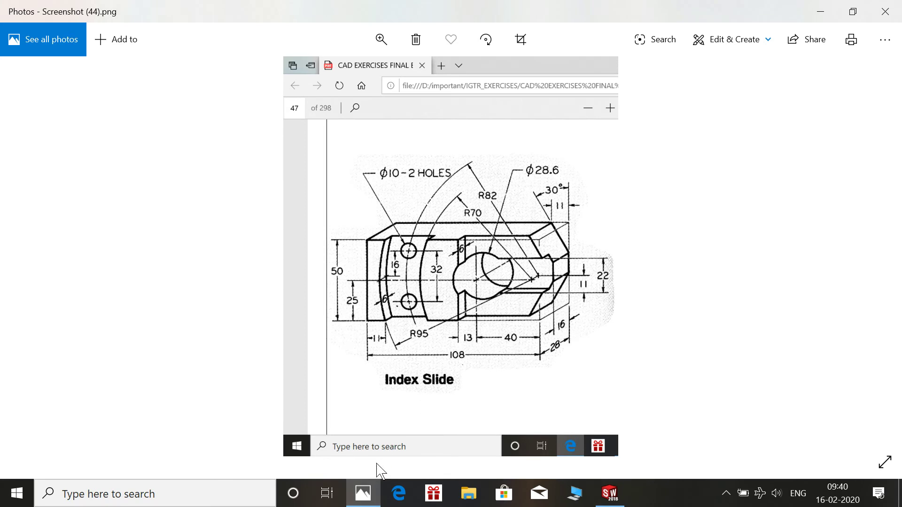
{"action": "left_click", "coordinate": [363, 493]}
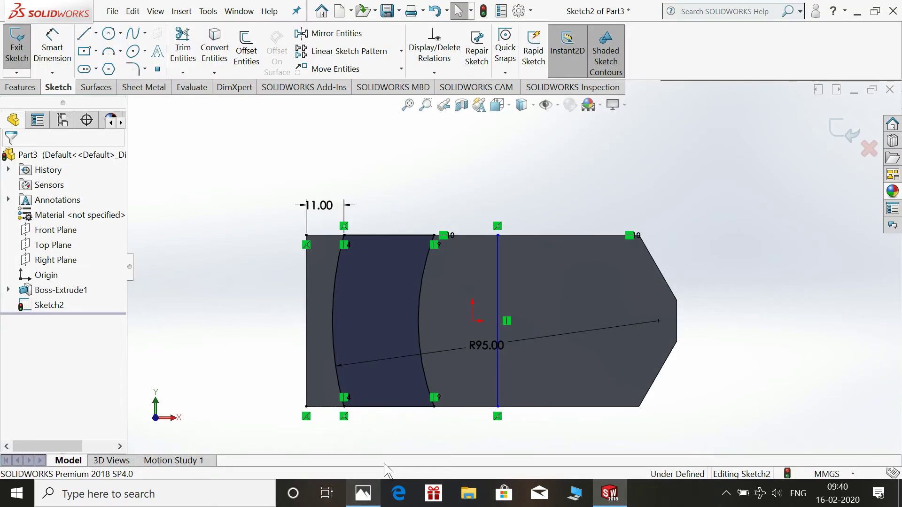
Step: Dimension the vertical line 53 mm (40+13) from the pointed tip
{"action": "left_click", "coordinate": [56, 60]}
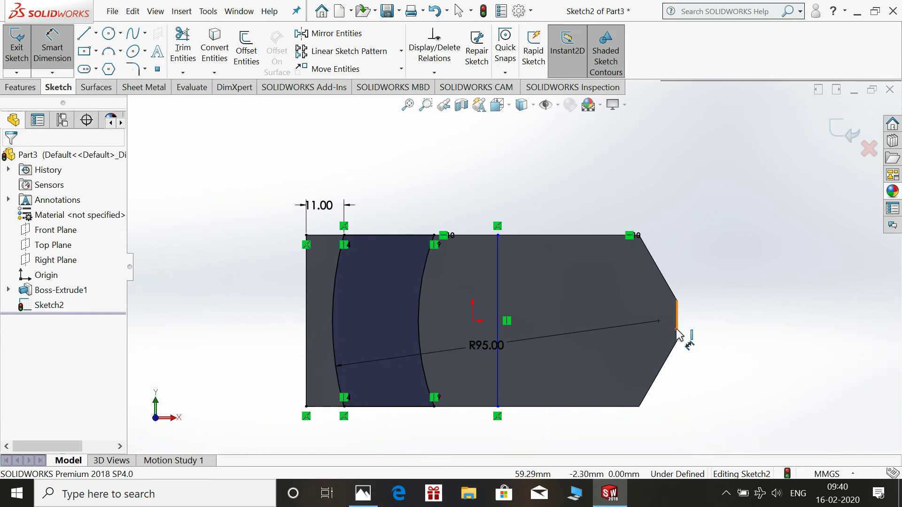
{"action": "left_click", "coordinate": [677, 329]}
{"action": "left_click", "coordinate": [498, 313]}
{"action": "left_click", "coordinate": [536, 166]}
{"action": "type", "text": "40+13"}
{"action": "key", "text": "Return"}
{"action": "left_click", "coordinate": [42, 47]}
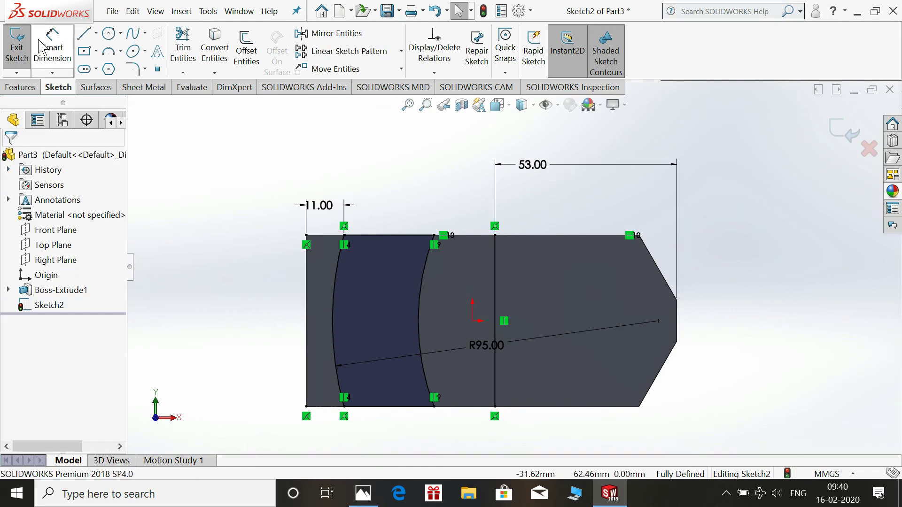
Step: Draw lines along the top and bottom edges from the vertical line to the chamfer corners
{"action": "left_click", "coordinate": [80, 38]}
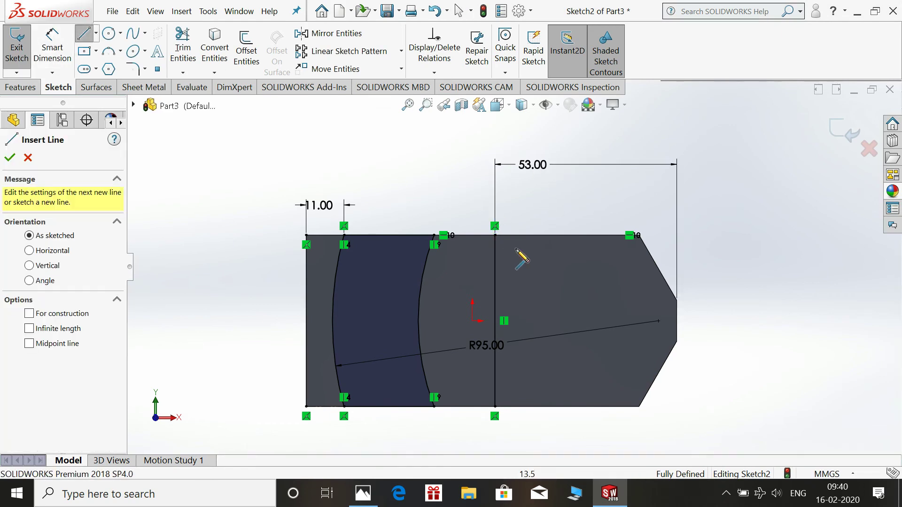
{"action": "left_click", "coordinate": [494, 235]}
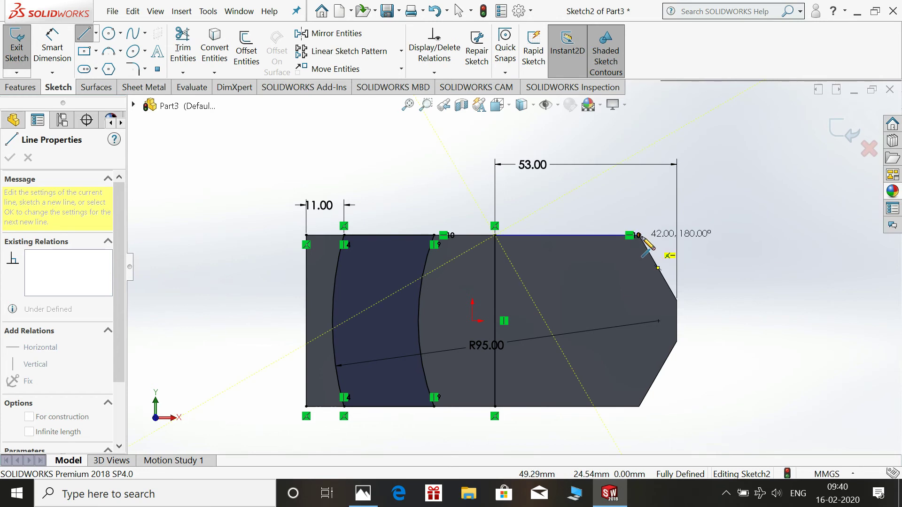
{"action": "left_click", "coordinate": [639, 235]}
{"action": "key", "text": "Escape"}
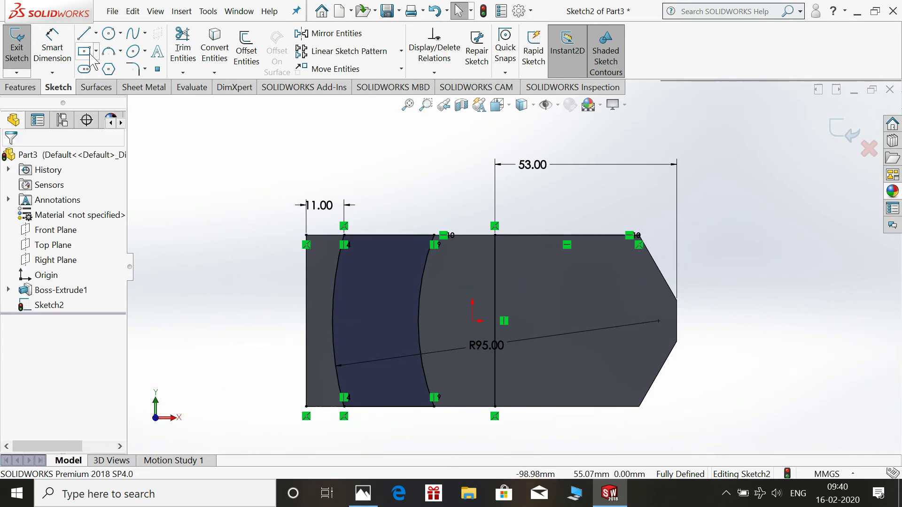
{"action": "key", "text": "l"}
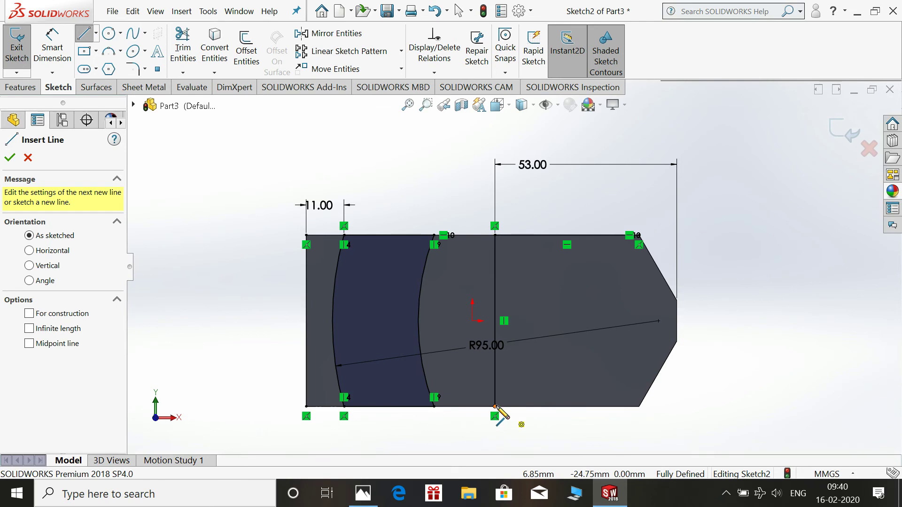
{"action": "left_click", "coordinate": [494, 407]}
{"action": "left_click", "coordinate": [639, 407]}
{"action": "key", "text": "Escape"}
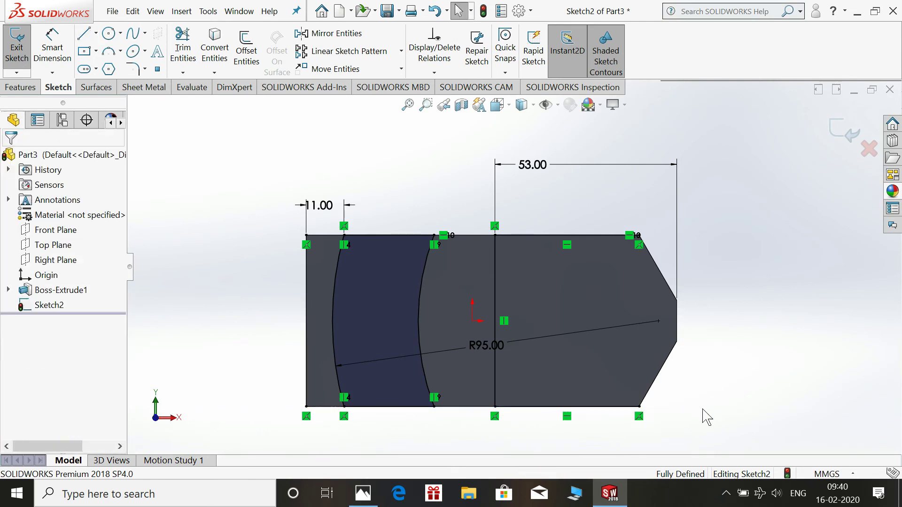
{"action": "left_click", "coordinate": [214, 50]}
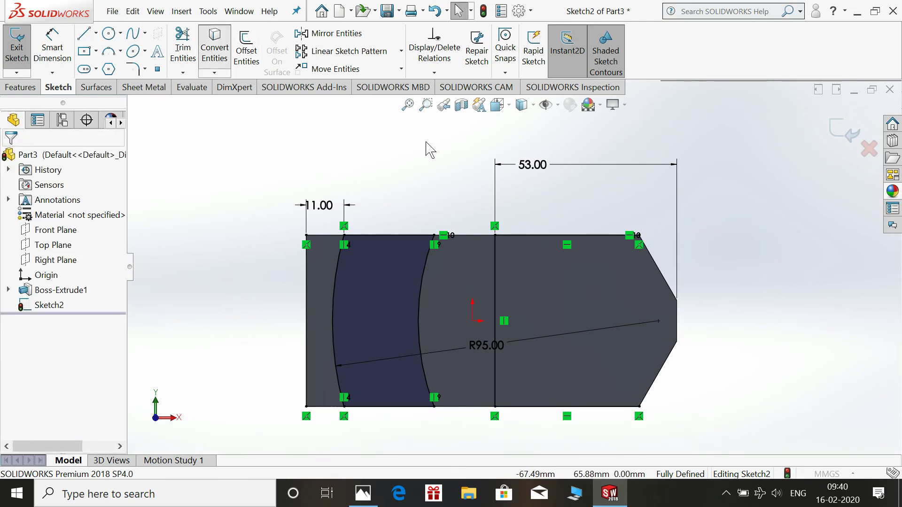
Step: Project the two chamfer edges and the tip edge into the sketch, then exit it
{"action": "left_click", "coordinate": [678, 357]}
{"action": "left_click", "coordinate": [678, 324]}
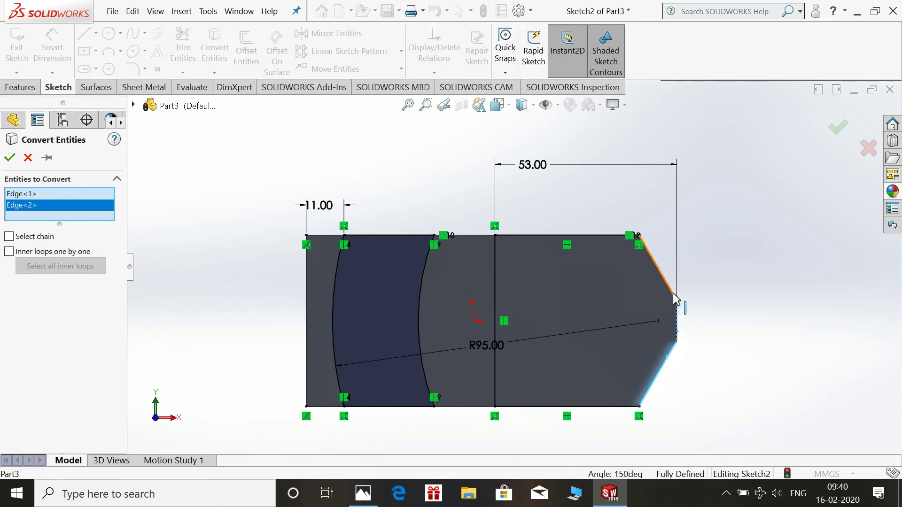
{"action": "left_click", "coordinate": [675, 299]}
{"action": "left_click", "coordinate": [11, 159]}
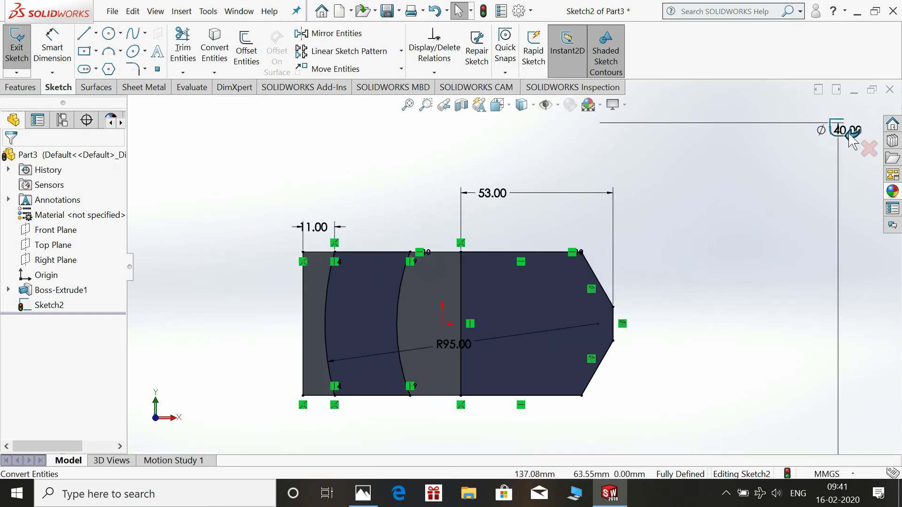
{"action": "key", "text": "f"}
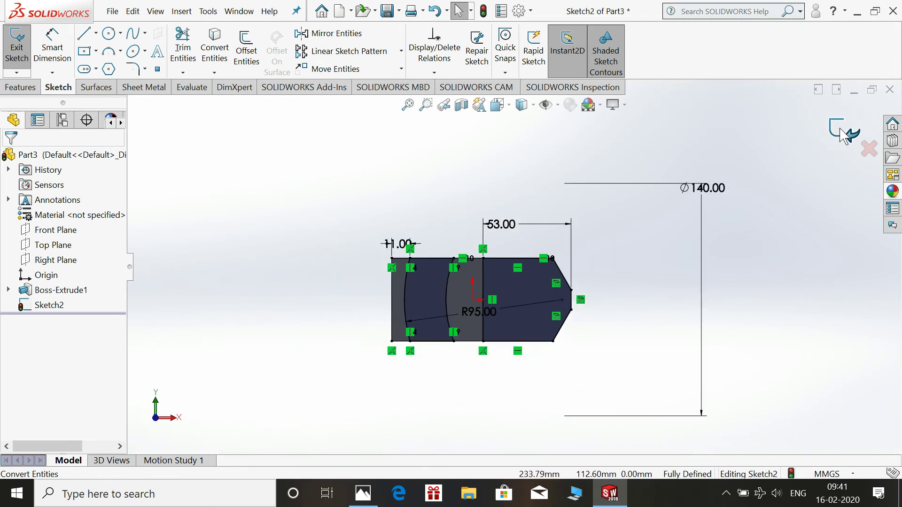
{"action": "left_click", "coordinate": [847, 136]}
Step: In isometric view, extrude-cut the sketch regions 6 mm deep into the block
{"action": "key", "text": "space"}
{"action": "left_click", "coordinate": [771, 172]}
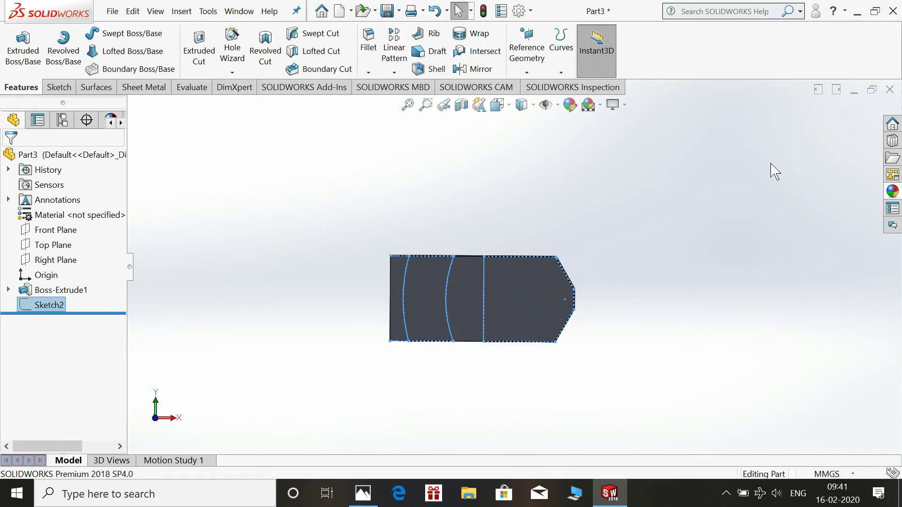
{"action": "left_click", "coordinate": [200, 50]}
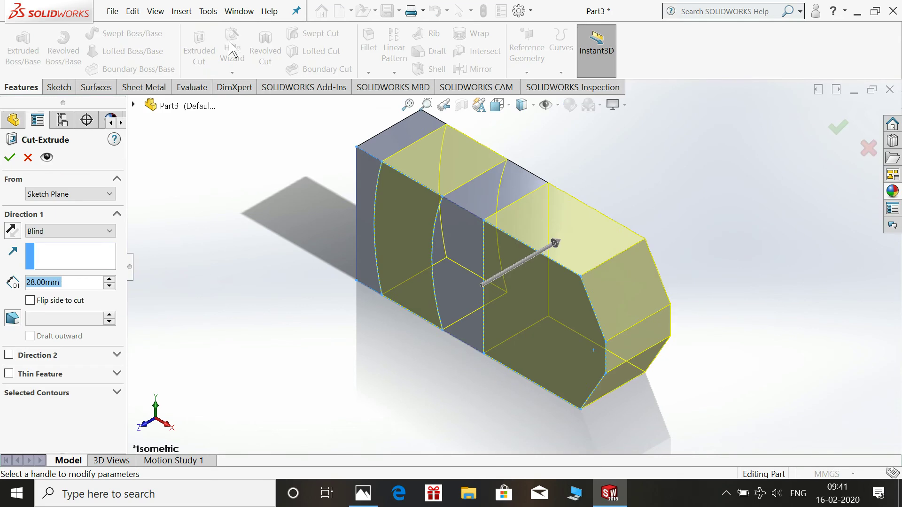
{"action": "type", "text": "6"}
{"action": "key", "text": "Return"}
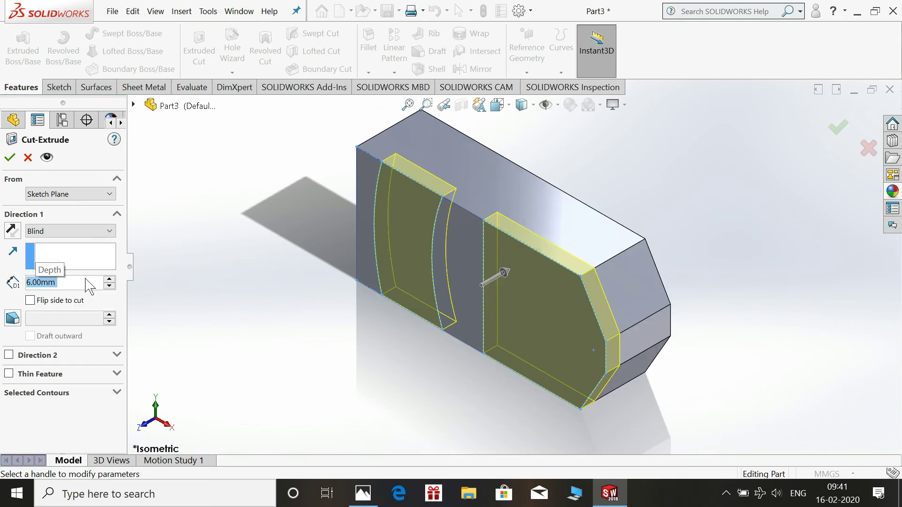
{"action": "left_click", "coordinate": [10, 159]}
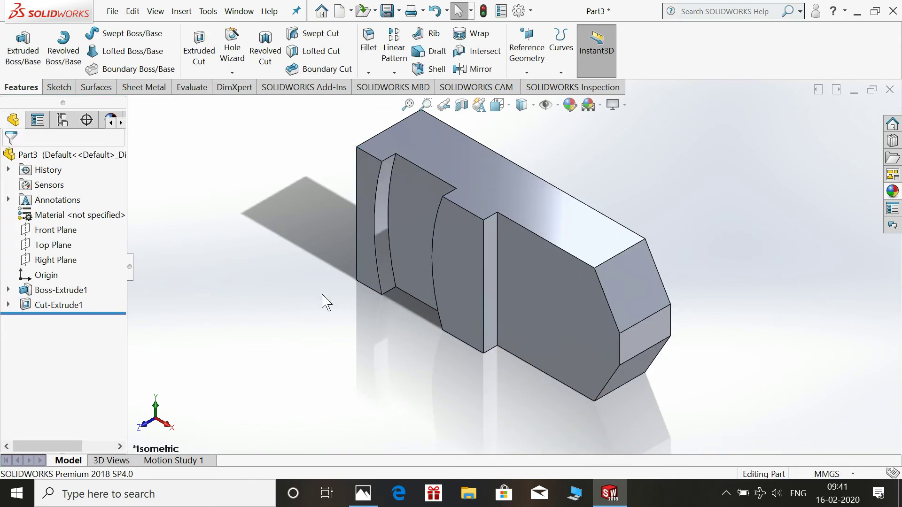
Step: Start a new sketch on the block's face, view it Normal To, and show the reference drawing
{"action": "left_click", "coordinate": [412, 230]}
{"action": "left_click", "coordinate": [460, 199]}
{"action": "left_click", "coordinate": [299, 291]}
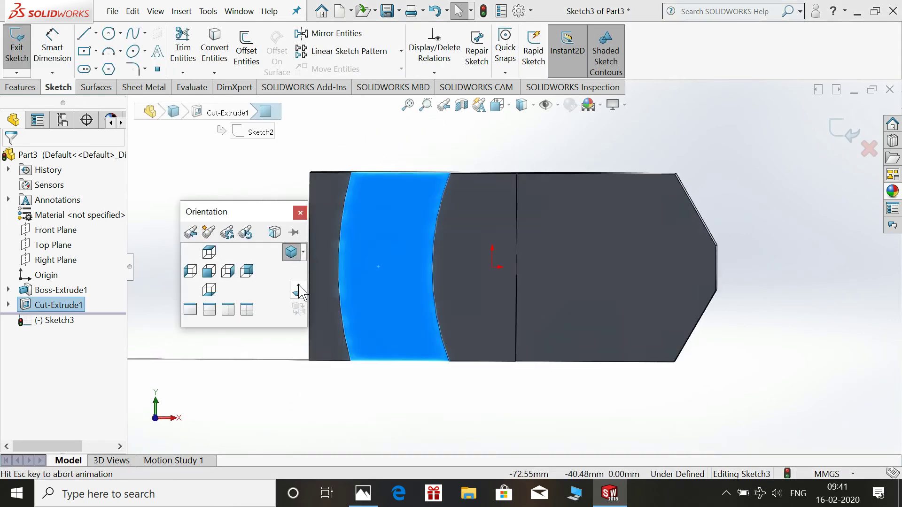
{"action": "left_click", "coordinate": [768, 402]}
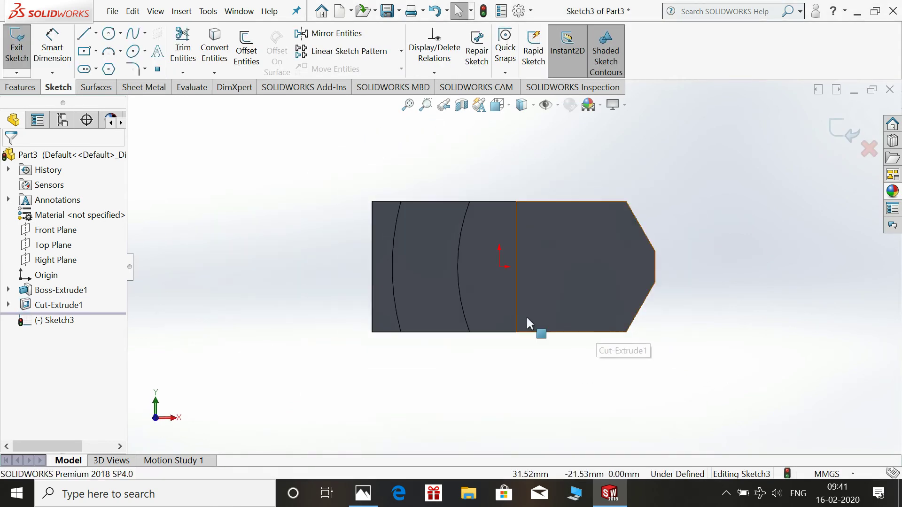
{"action": "left_click", "coordinate": [393, 494]}
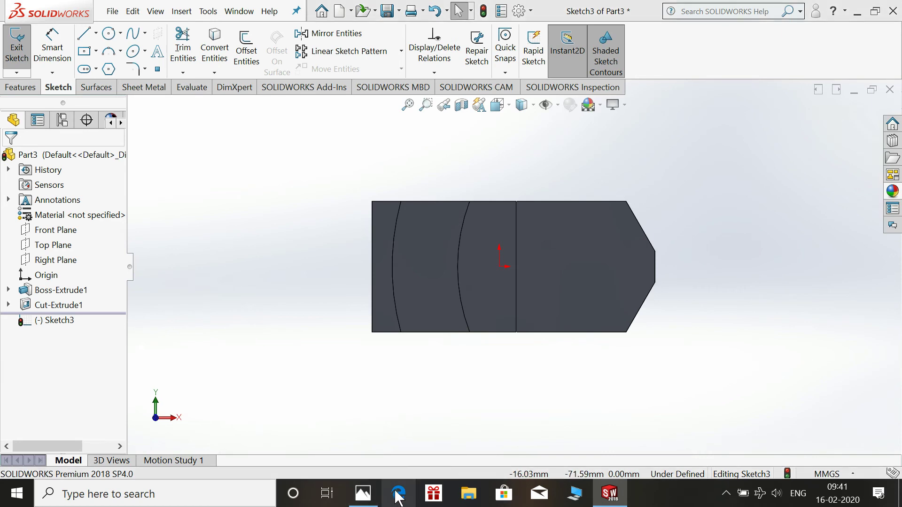
{"action": "left_click", "coordinate": [398, 493]}
{"action": "left_click", "coordinate": [363, 493]}
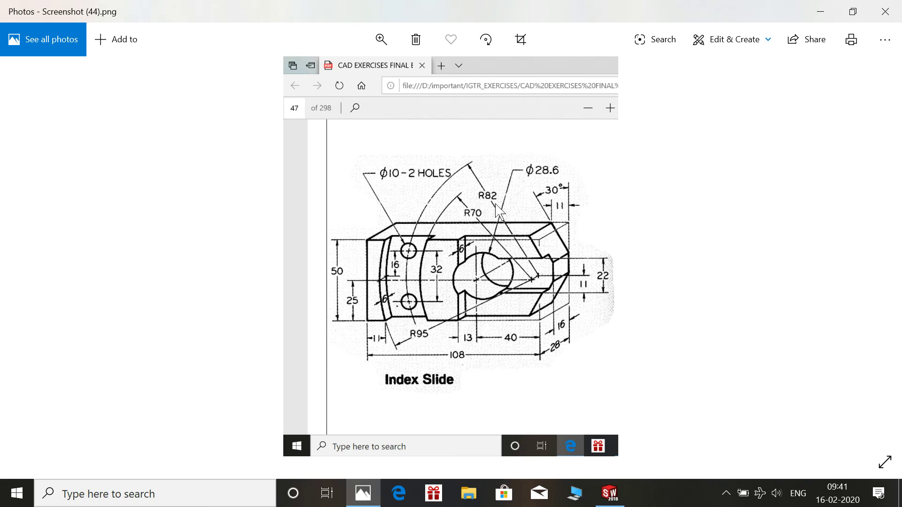
{"action": "left_click", "coordinate": [821, 12]}
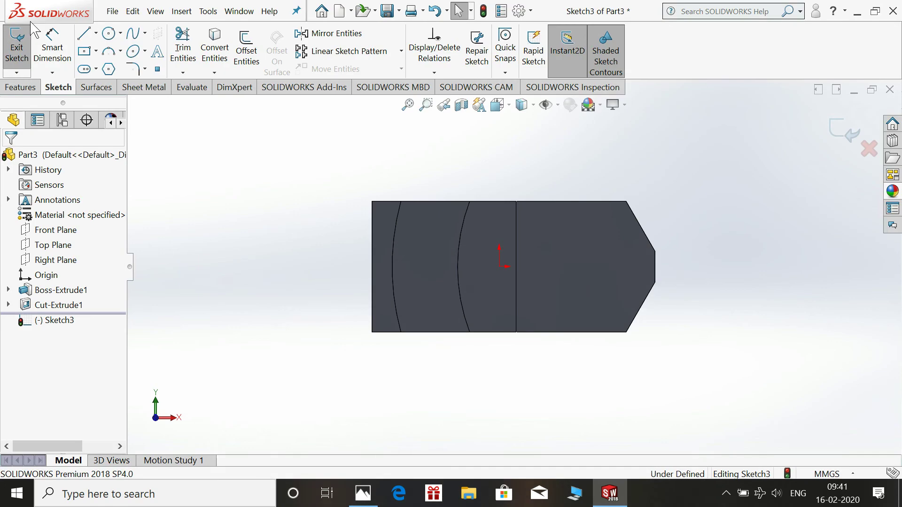
Step: Draw a three-point arc from the block's bottom edge to its top edge
{"action": "left_click", "coordinate": [110, 51]}
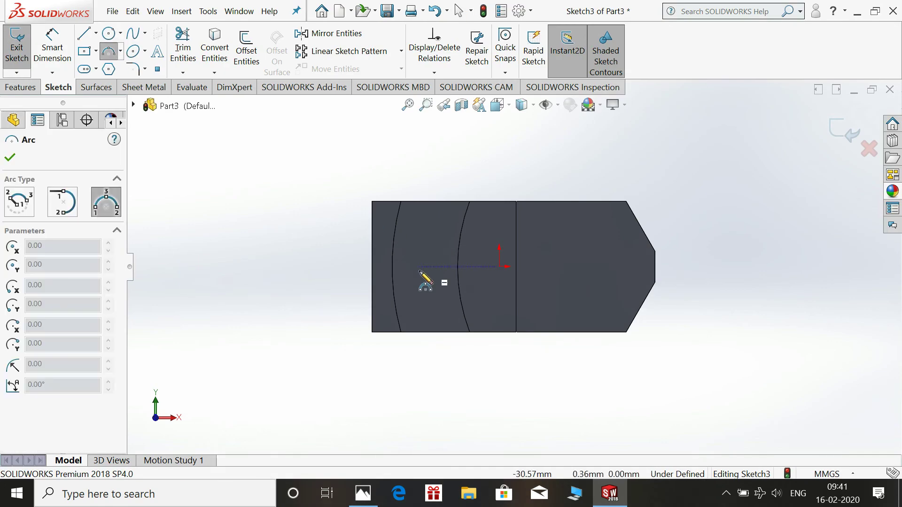
{"action": "left_click", "coordinate": [434, 333]}
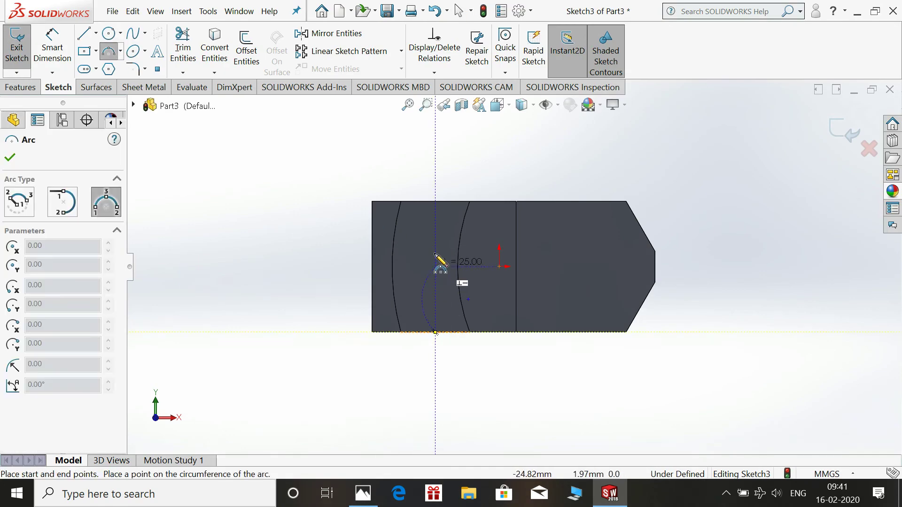
{"action": "left_click", "coordinate": [434, 201]}
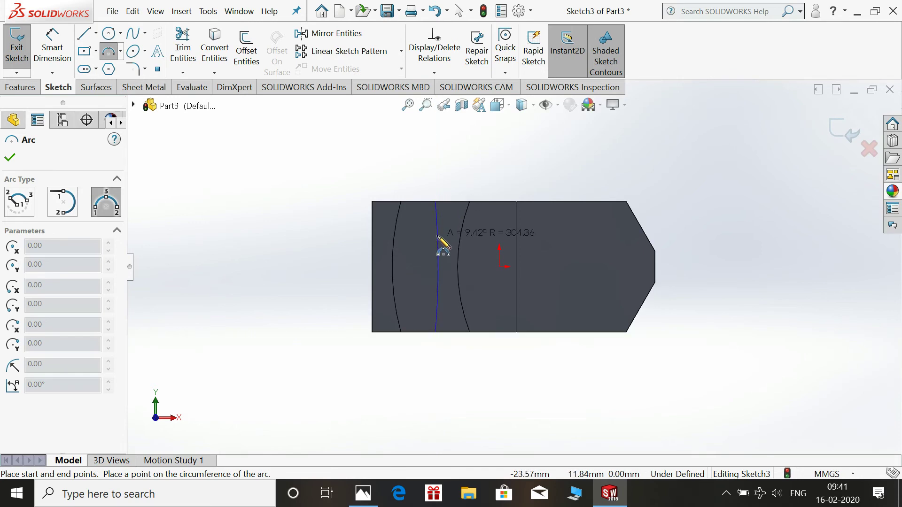
{"action": "left_click", "coordinate": [422, 250]}
{"action": "key", "text": "Escape"}
Step: Dimension the arc to radius 82 mm and convert it to construction geometry
{"action": "left_click", "coordinate": [52, 47]}
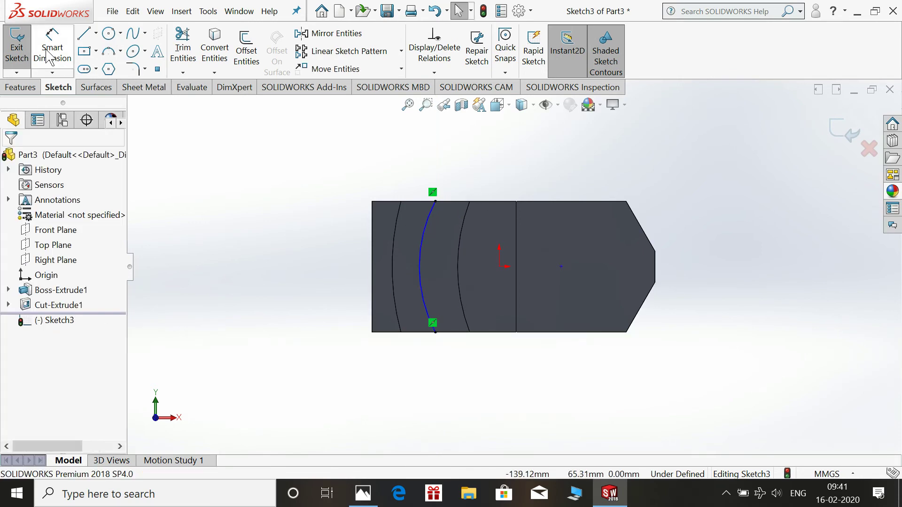
{"action": "left_click", "coordinate": [422, 241]}
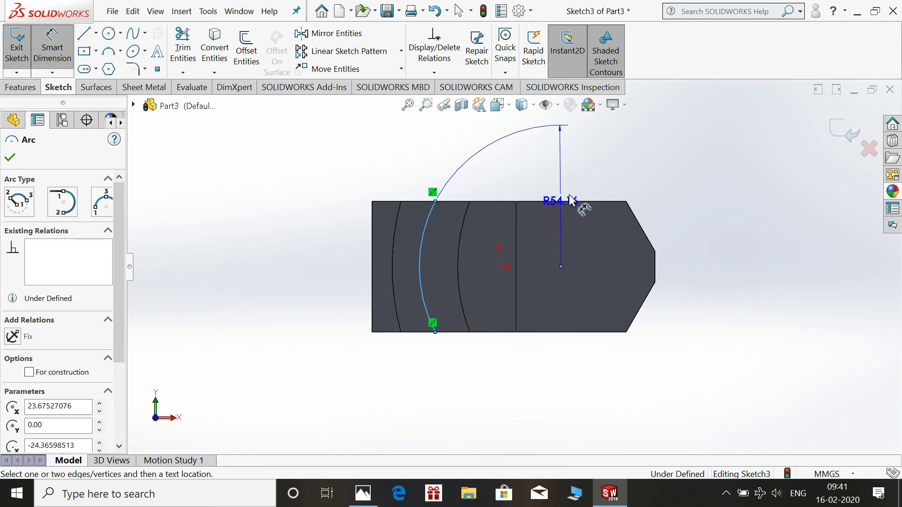
{"action": "left_click", "coordinate": [515, 196]}
{"action": "type", "text": "82"}
{"action": "key", "text": "Return"}
{"action": "key", "text": "Escape"}
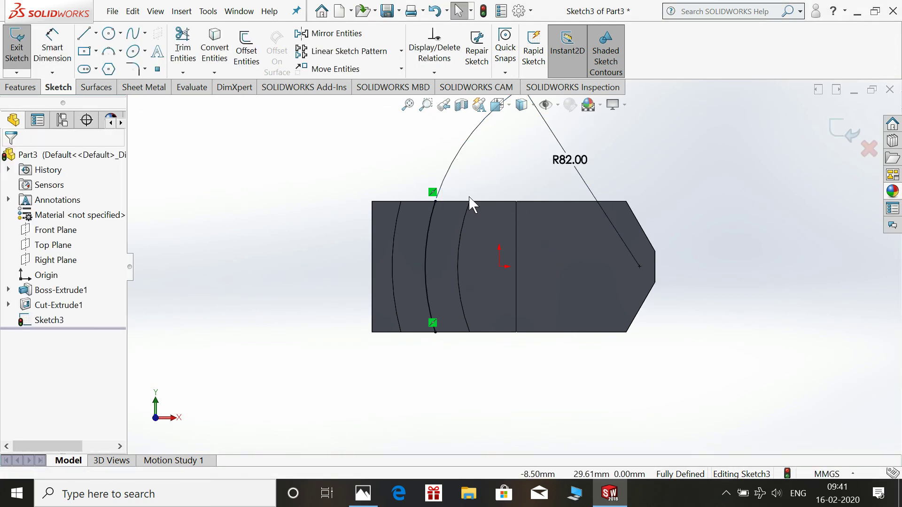
{"action": "left_click", "coordinate": [430, 216]}
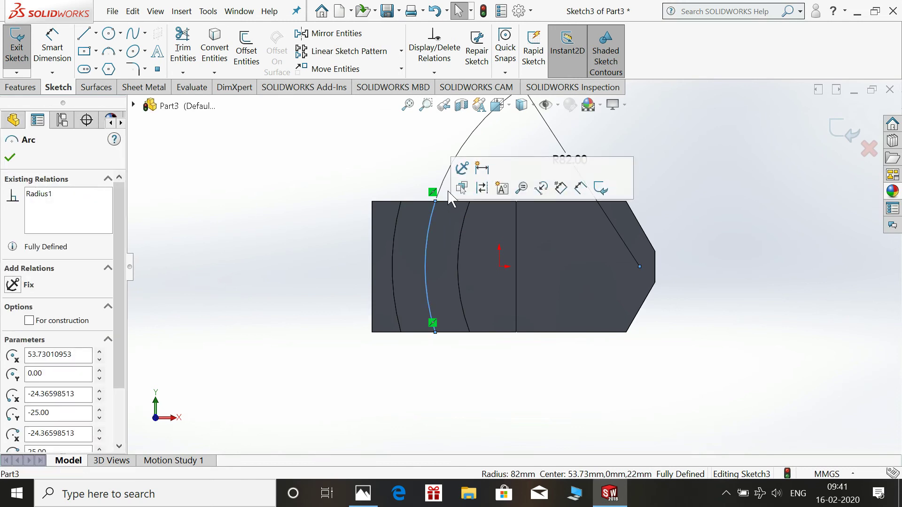
{"action": "left_click", "coordinate": [482, 187]}
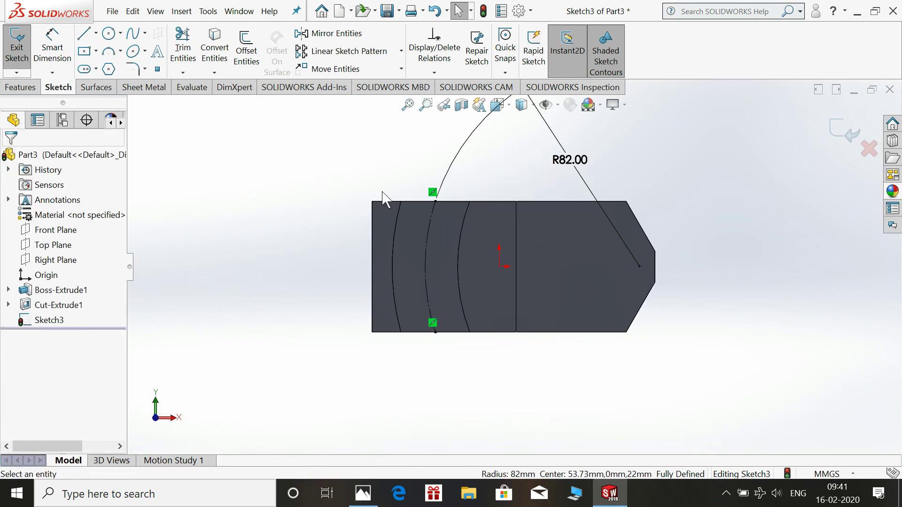
Step: Draw a circle centred on the construction arc and dimension it Ø10 mm
{"action": "left_click", "coordinate": [110, 33]}
{"action": "left_click_drag", "start_coordinate": [427, 234], "coordinate": [439, 234]}
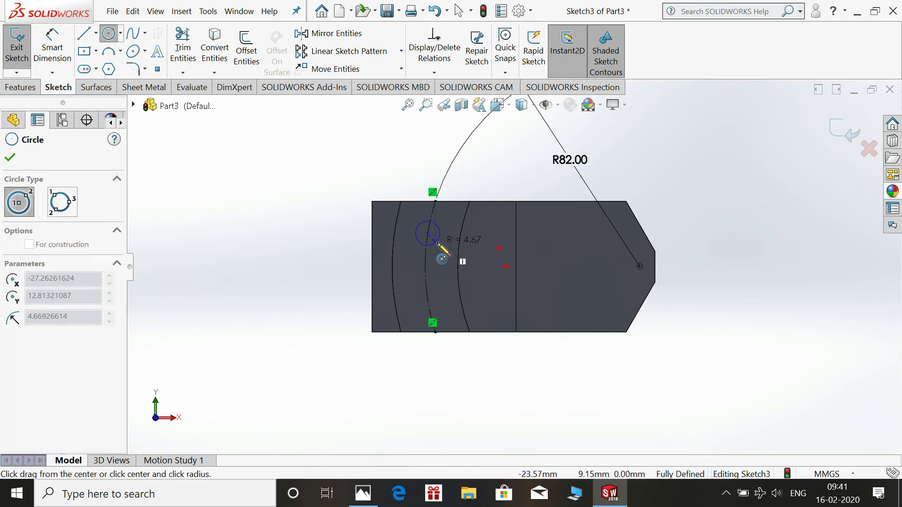
{"action": "key", "text": "Escape"}
{"action": "left_click", "coordinate": [372, 496]}
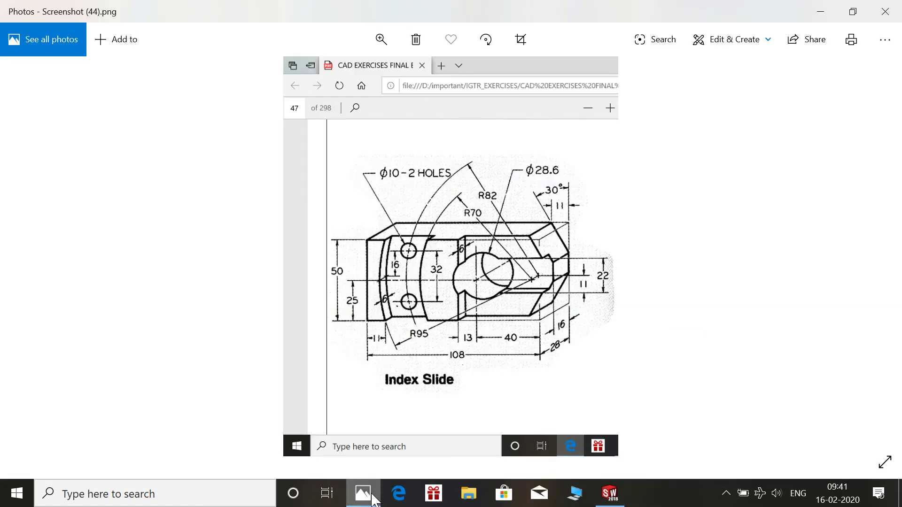
{"action": "left_click", "coordinate": [373, 496]}
{"action": "left_click", "coordinate": [52, 47]}
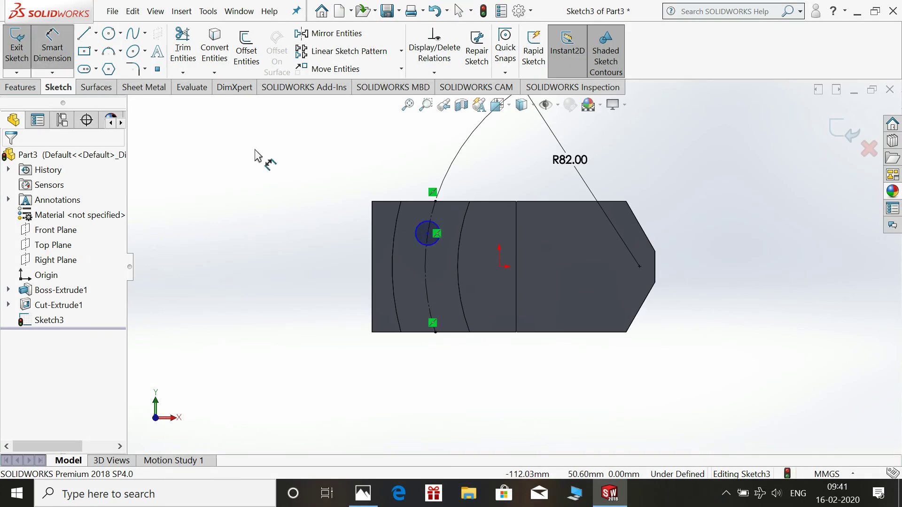
{"action": "left_click", "coordinate": [414, 228]}
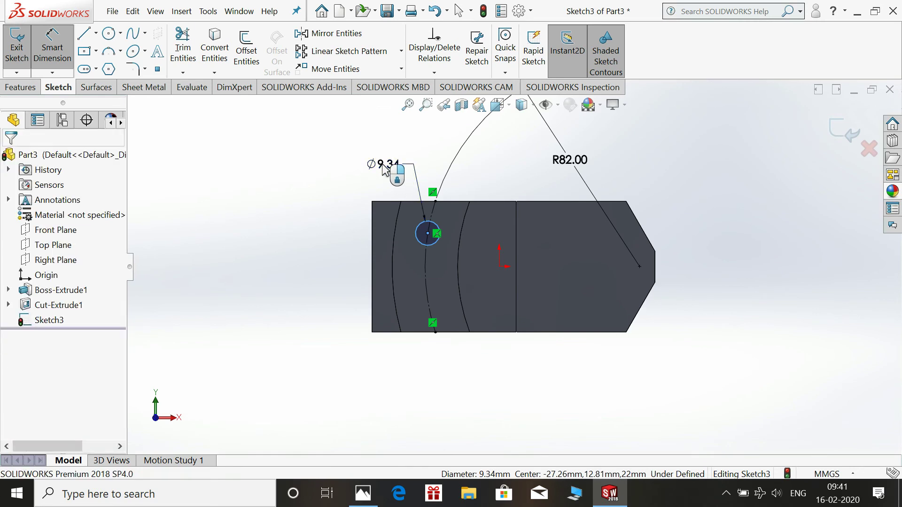
{"action": "left_click", "coordinate": [383, 171]}
{"action": "type", "text": "10"}
{"action": "key", "text": "Return"}
Step: Place the circle's centre 16 mm vertically above the origin
{"action": "left_click", "coordinate": [427, 233]}
{"action": "left_click", "coordinate": [500, 267]}
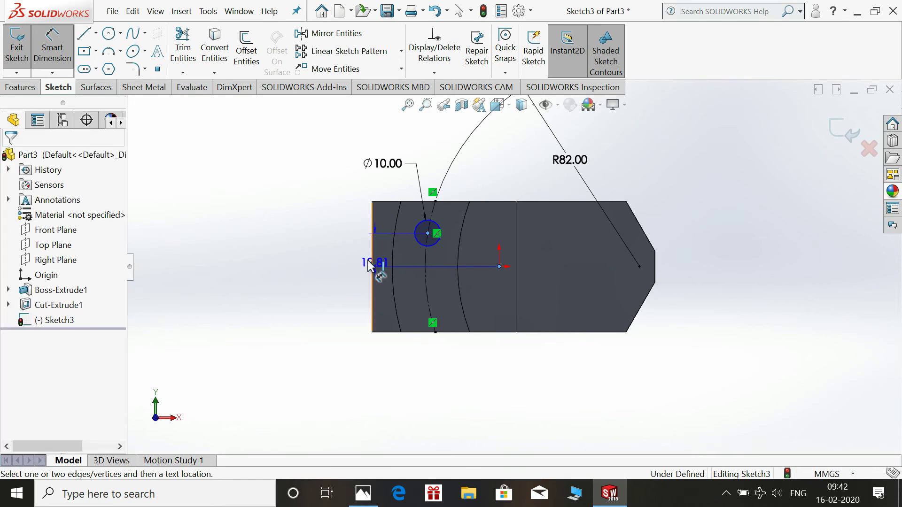
{"action": "left_click", "coordinate": [337, 254]}
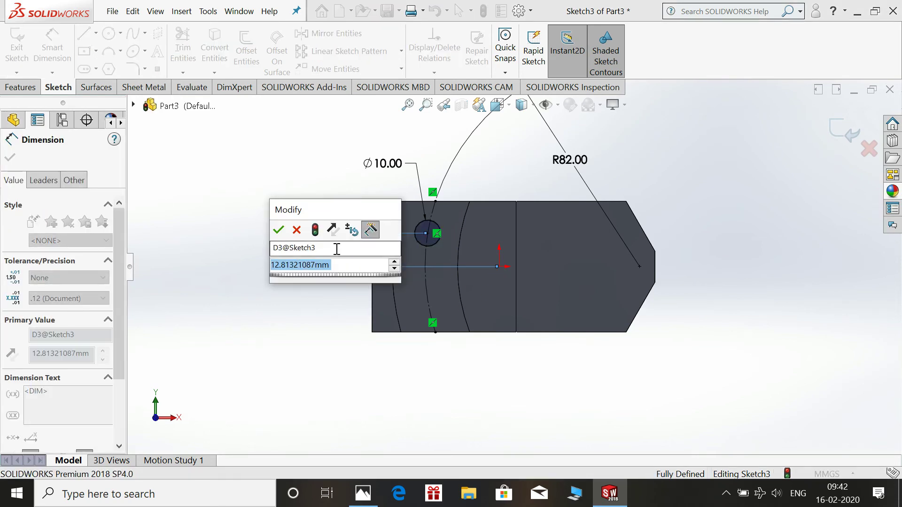
{"action": "left_click", "coordinate": [363, 494]}
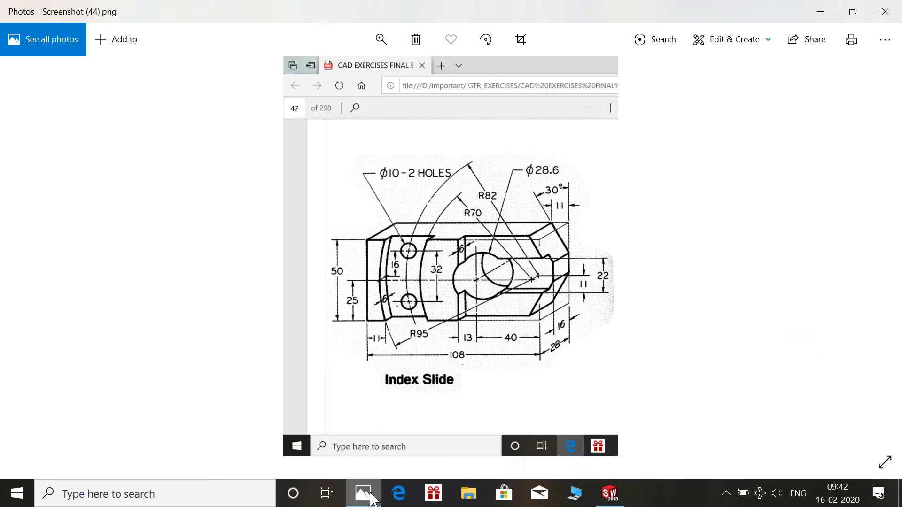
{"action": "left_click", "coordinate": [372, 499]}
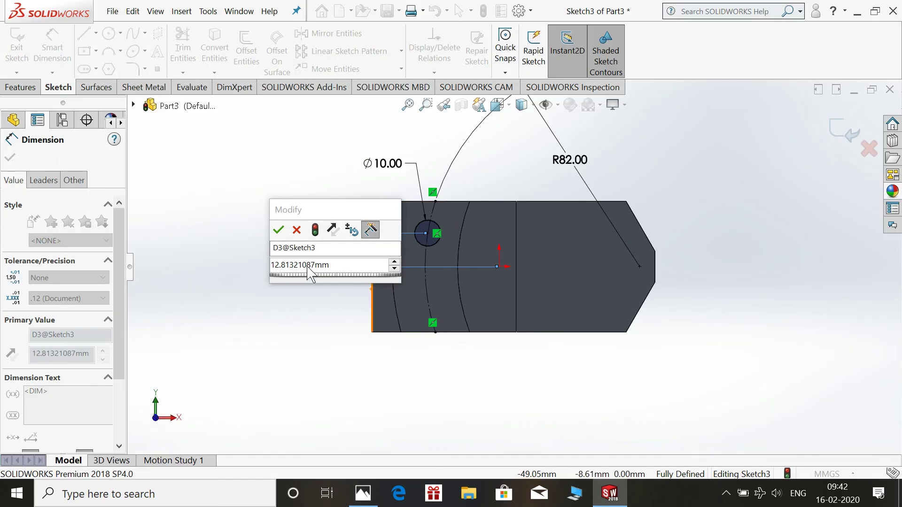
{"action": "type", "text": "16"}
{"action": "key", "text": "Return"}
{"action": "key", "text": "Escape"}
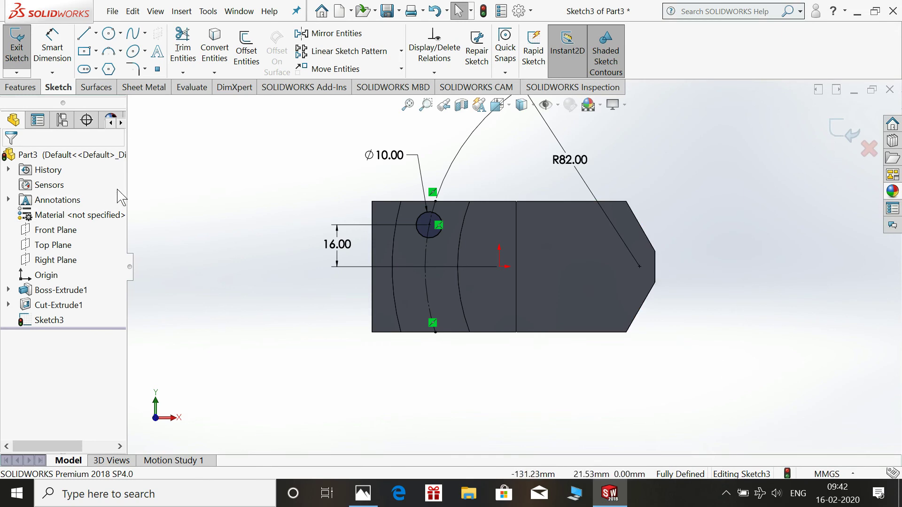
Step: Draw a horizontal centreline across the block through the origin
{"action": "left_click", "coordinate": [96, 33]}
{"action": "left_click", "coordinate": [112, 66]}
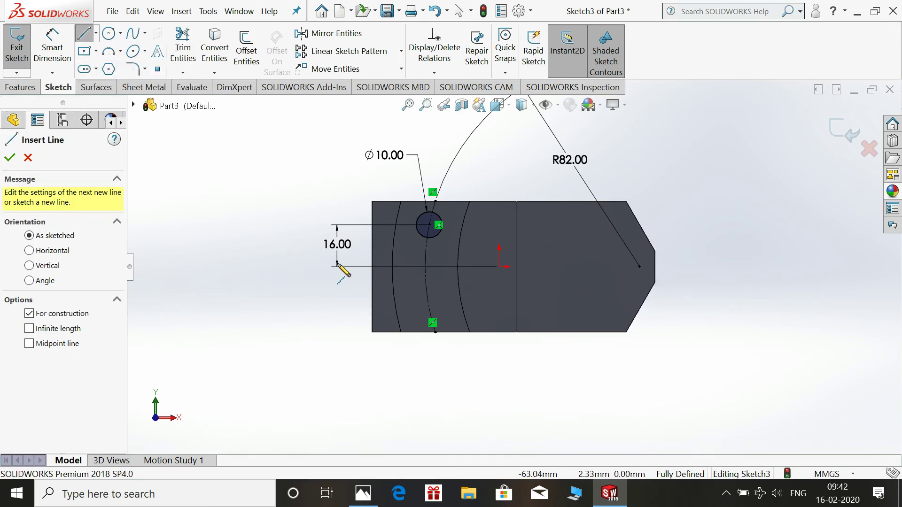
{"action": "left_click_drag", "start_coordinate": [372, 266], "coordinate": [654, 267]}
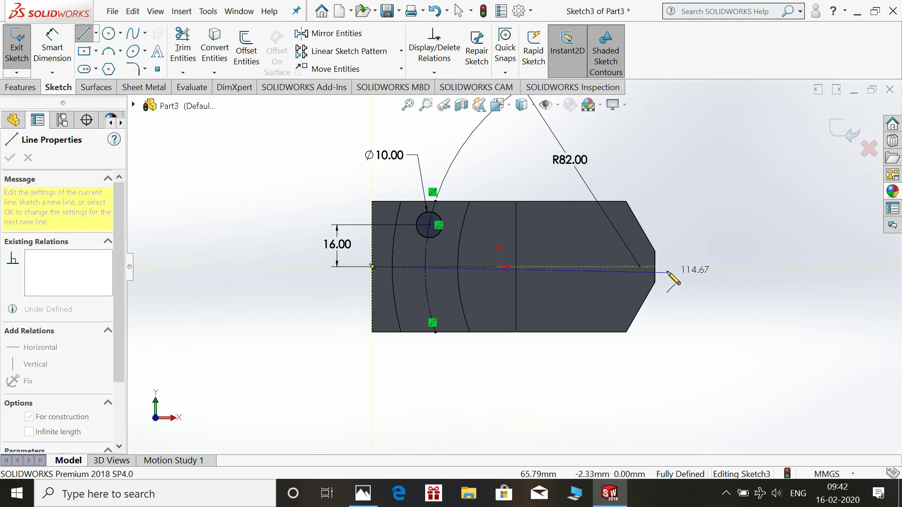
{"action": "key", "text": "Escape"}
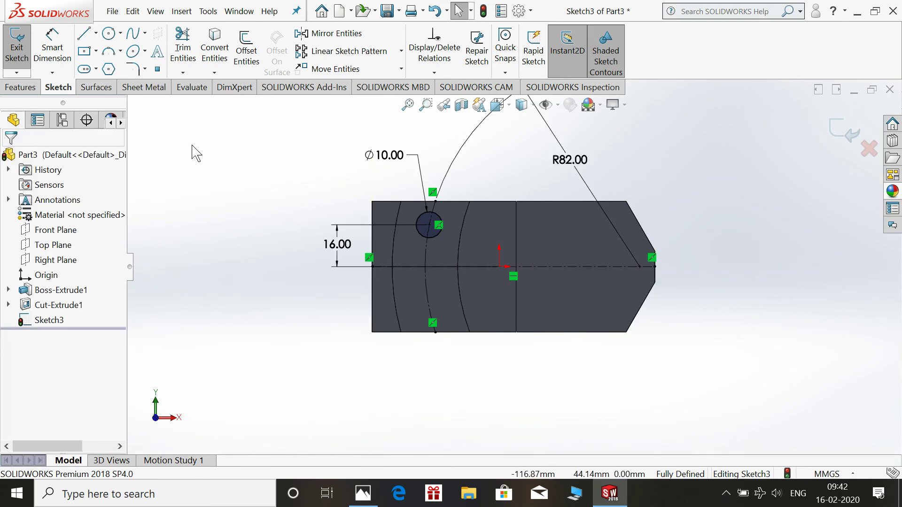
Step: Mirror the Ø10 circle about the centreline and exit the sketch
{"action": "left_click", "coordinate": [312, 34]}
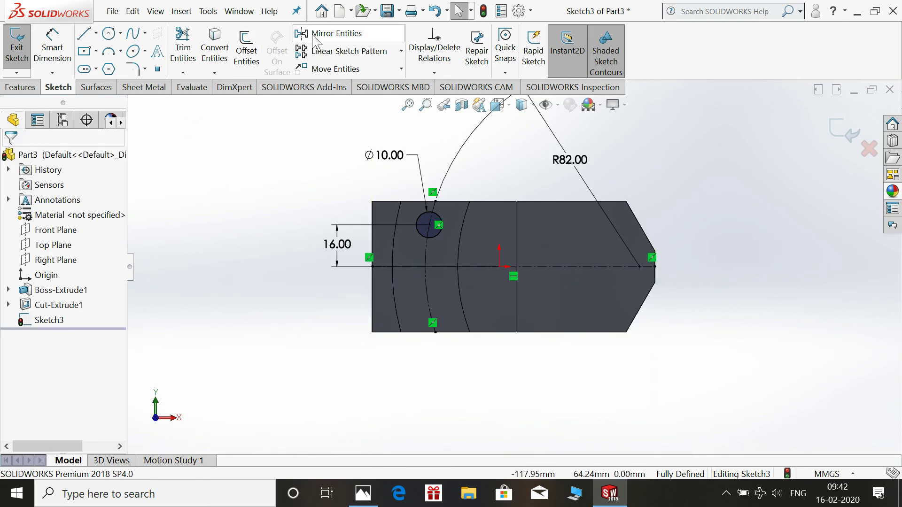
{"action": "left_click", "coordinate": [417, 226]}
{"action": "left_click", "coordinate": [84, 322]}
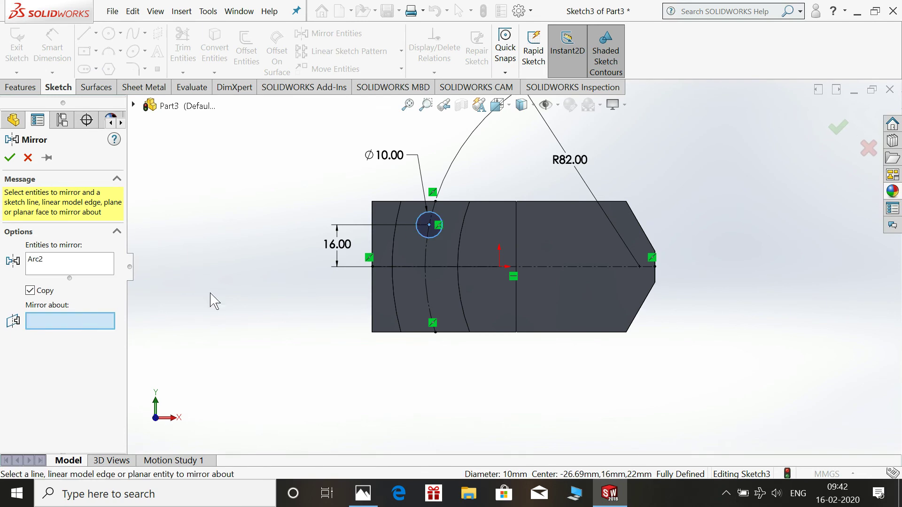
{"action": "left_click", "coordinate": [401, 266]}
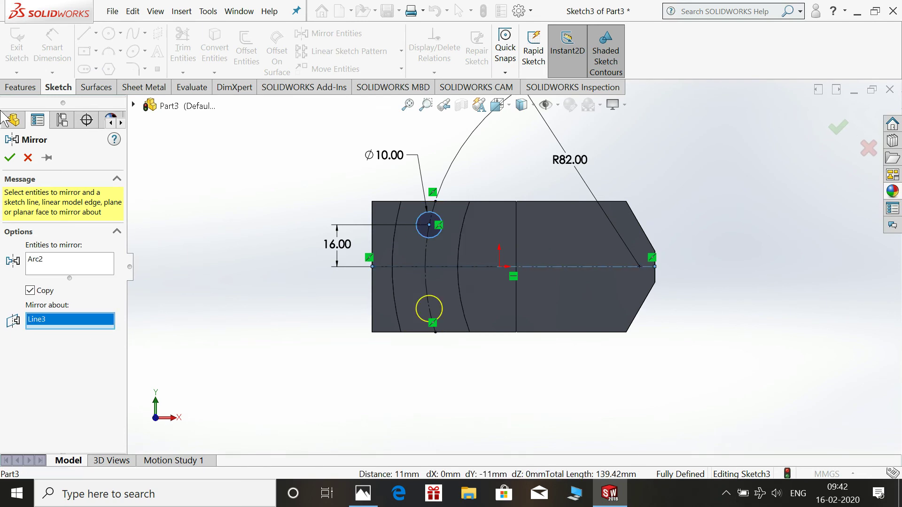
{"action": "left_click", "coordinate": [10, 158]}
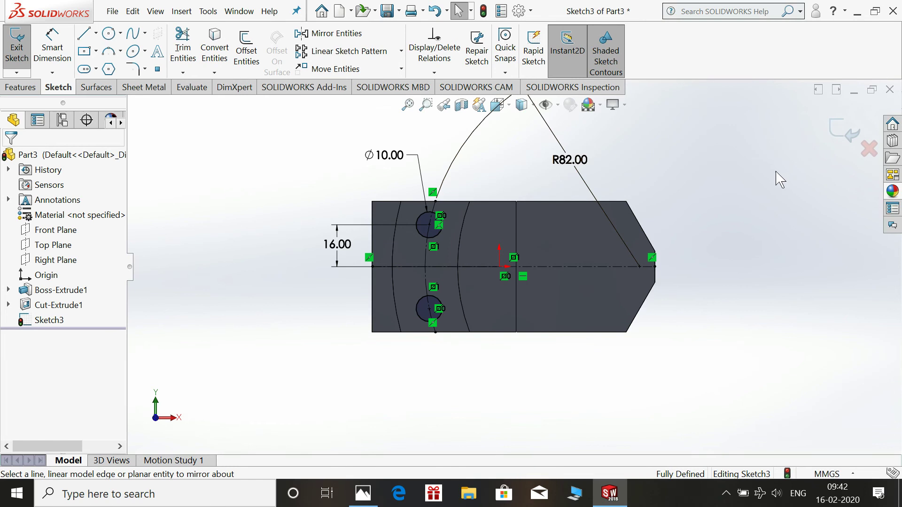
{"action": "left_click", "coordinate": [841, 130]}
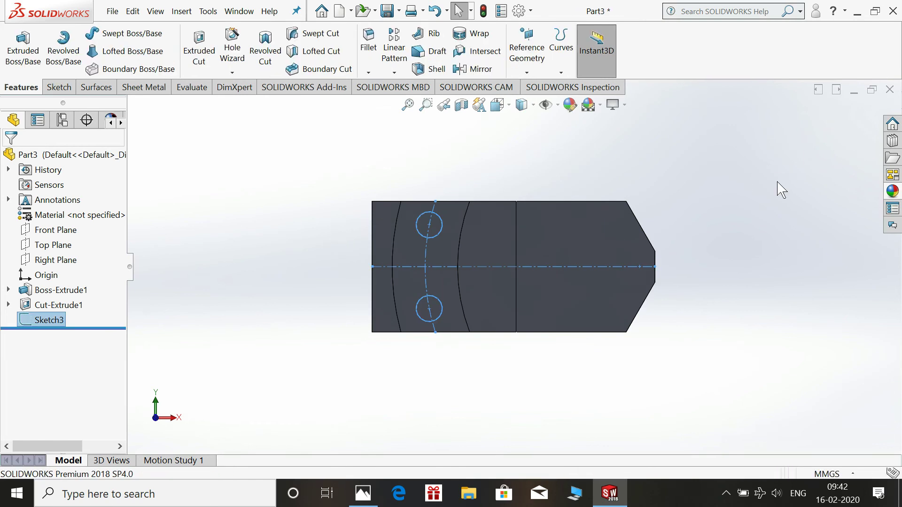
Step: In isometric view, start a cut from one sketch profile, then cancel it
{"action": "key", "text": "space"}
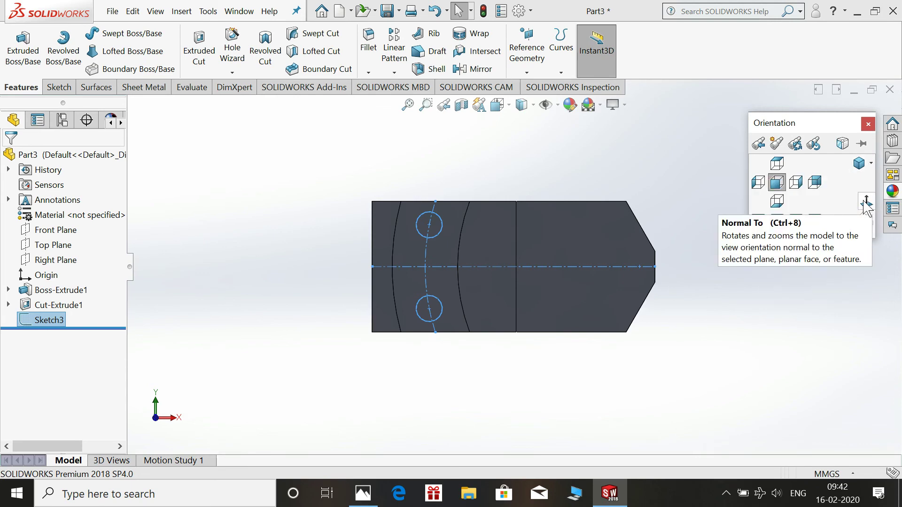
{"action": "left_click", "coordinate": [859, 163]}
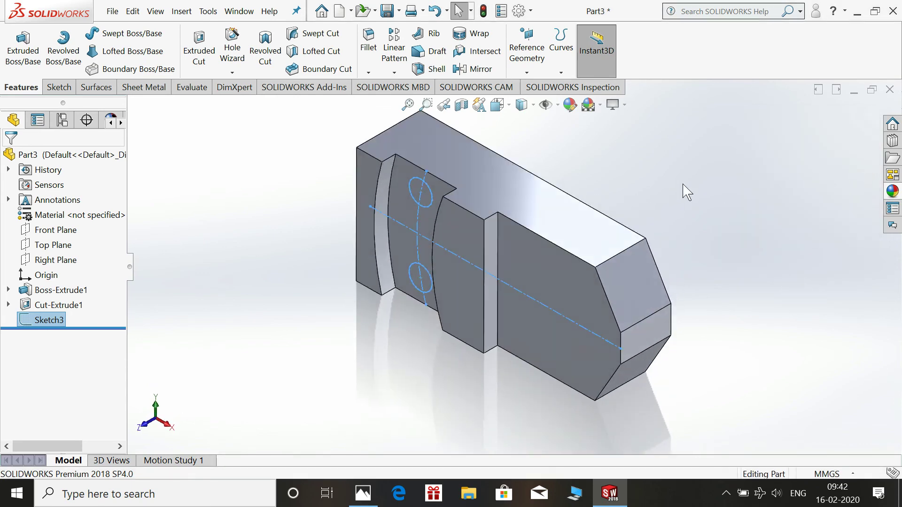
{"action": "left_click", "coordinate": [732, 172]}
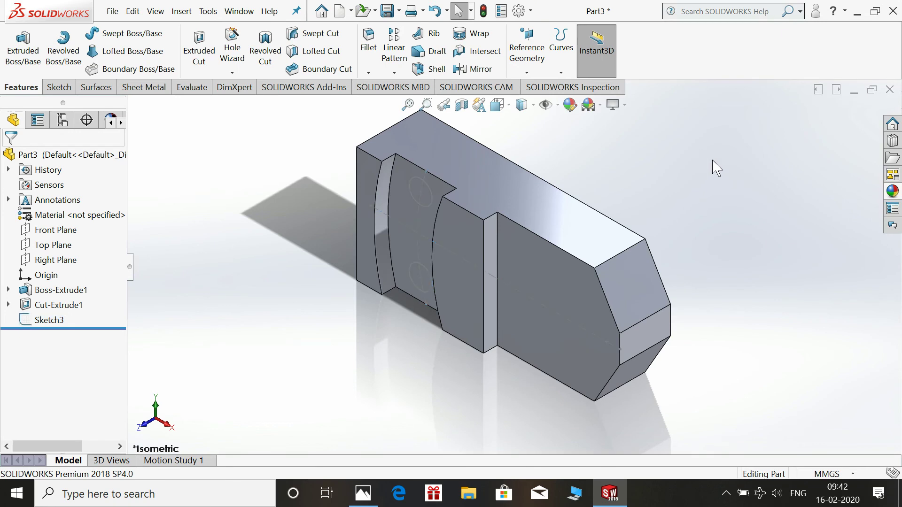
{"action": "left_click", "coordinate": [199, 51]}
{"action": "left_click", "coordinate": [431, 197]}
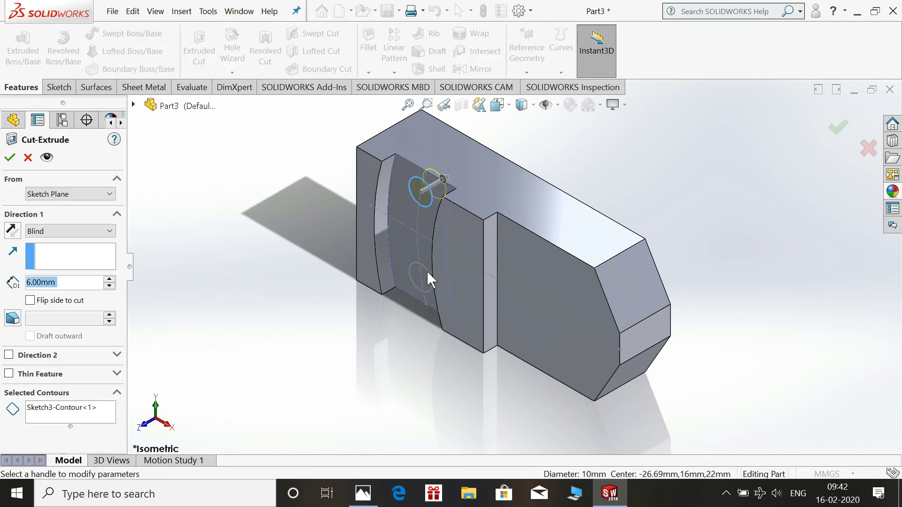
{"action": "left_click", "coordinate": [28, 158]}
Step: Cut both Sketch3 circles 42 mm deep to make the two holes
{"action": "left_click", "coordinate": [199, 52]}
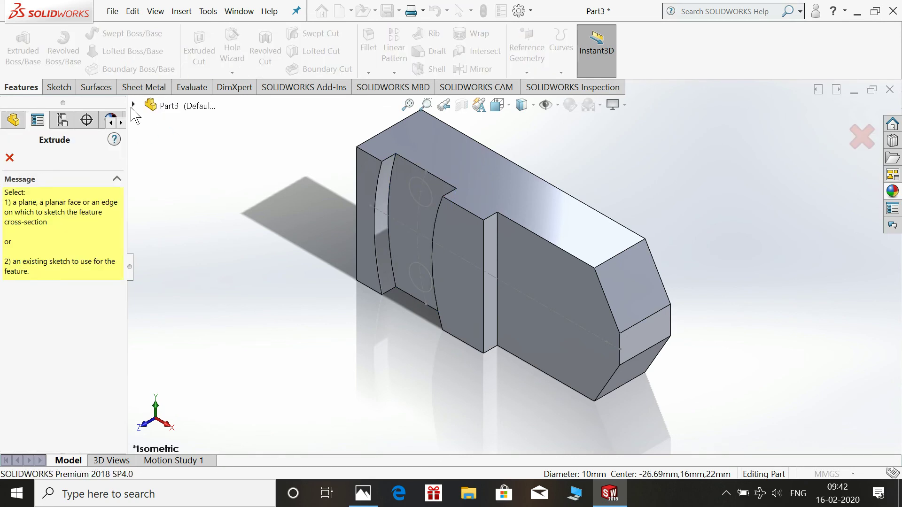
{"action": "left_click", "coordinate": [134, 104]}
{"action": "left_click", "coordinate": [190, 272]}
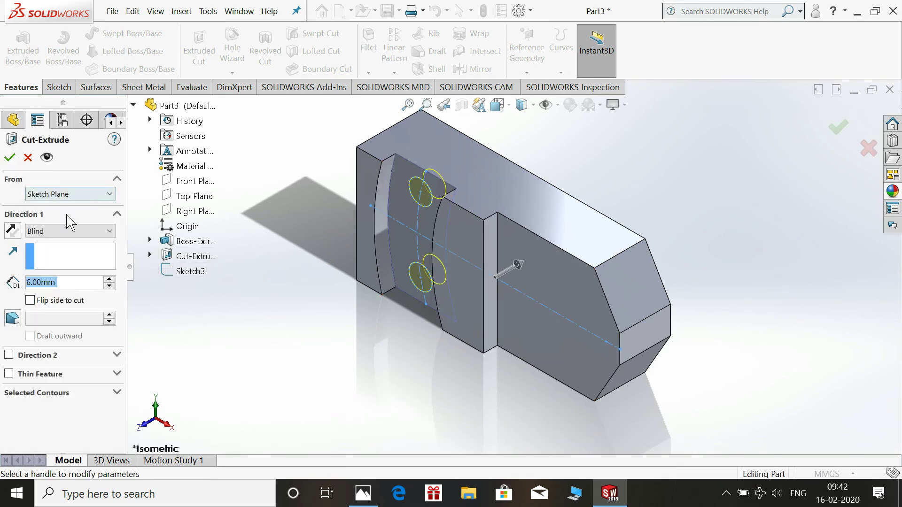
{"action": "left_click_drag", "start_coordinate": [530, 266], "coordinate": [601, 216]}
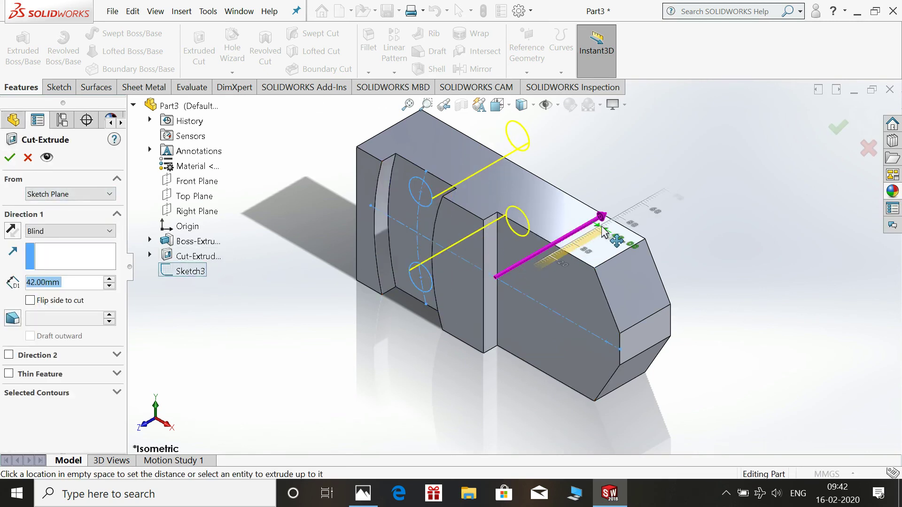
{"action": "left_click", "coordinate": [10, 158]}
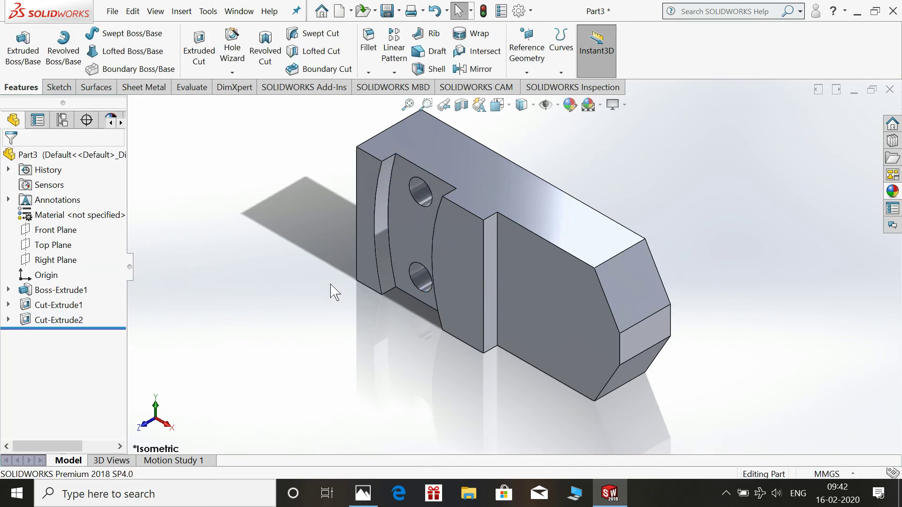
Step: Start a sketch on the block's front face and draw a circle on it
{"action": "middle_click_drag", "start_coordinate": [320, 313], "coordinate": [391, 300]}
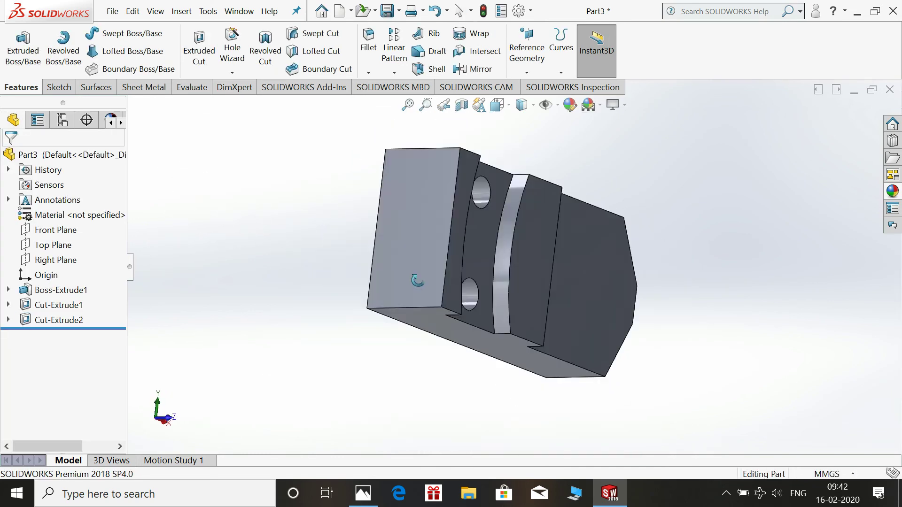
{"action": "left_click", "coordinate": [507, 267]}
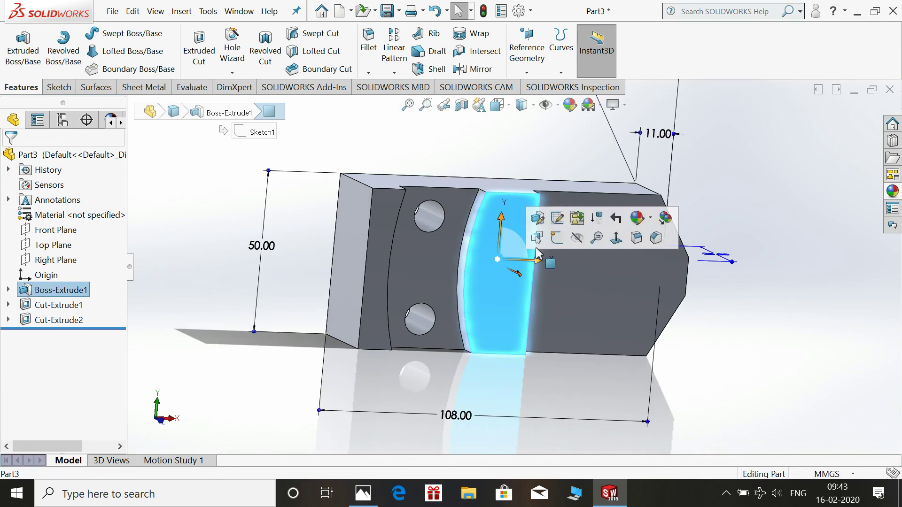
{"action": "left_click", "coordinate": [562, 245]}
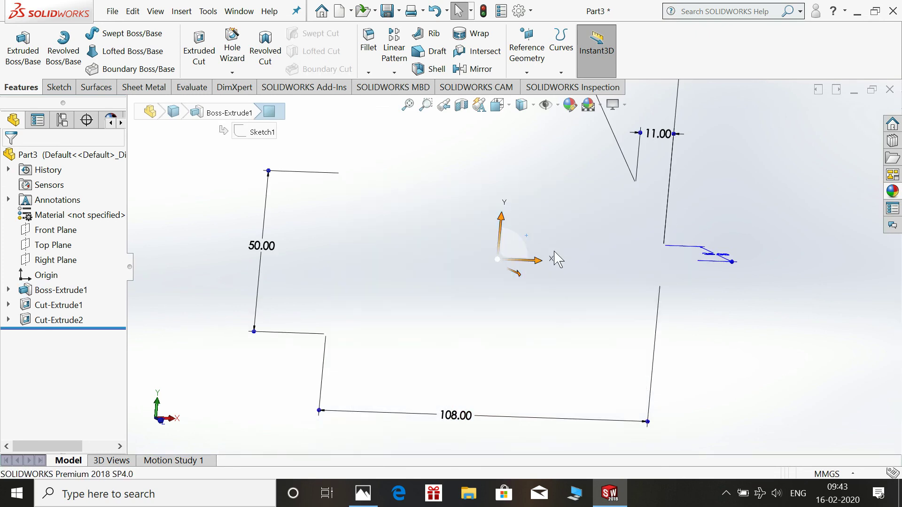
{"action": "left_click", "coordinate": [517, 269]}
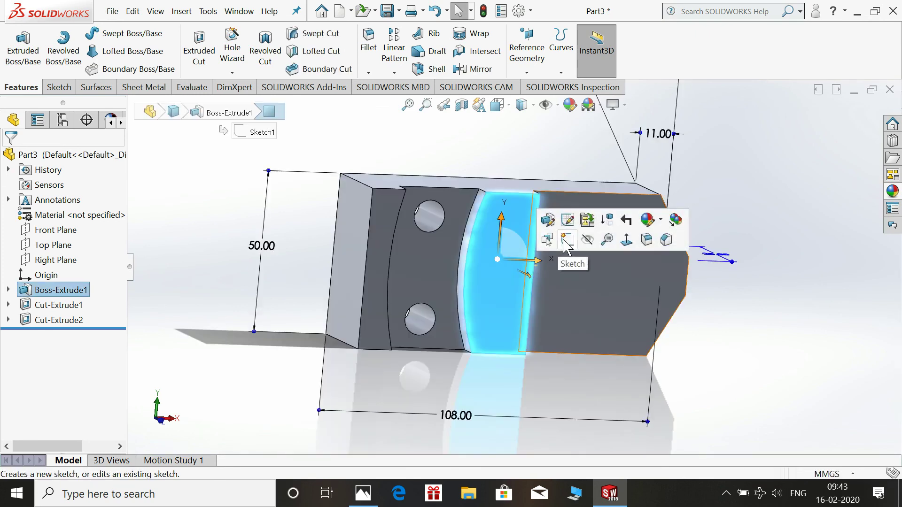
{"action": "left_click", "coordinate": [564, 241]}
{"action": "left_click", "coordinate": [878, 383]}
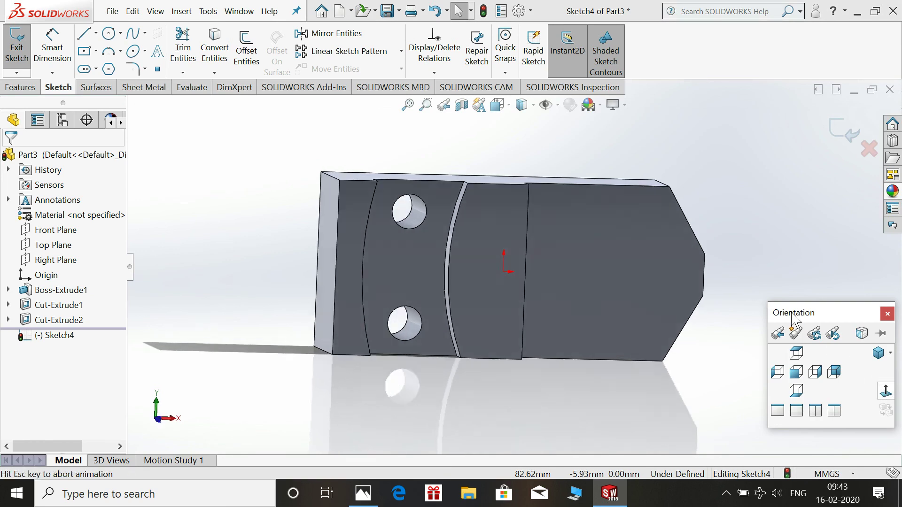
{"action": "left_click", "coordinate": [109, 33]}
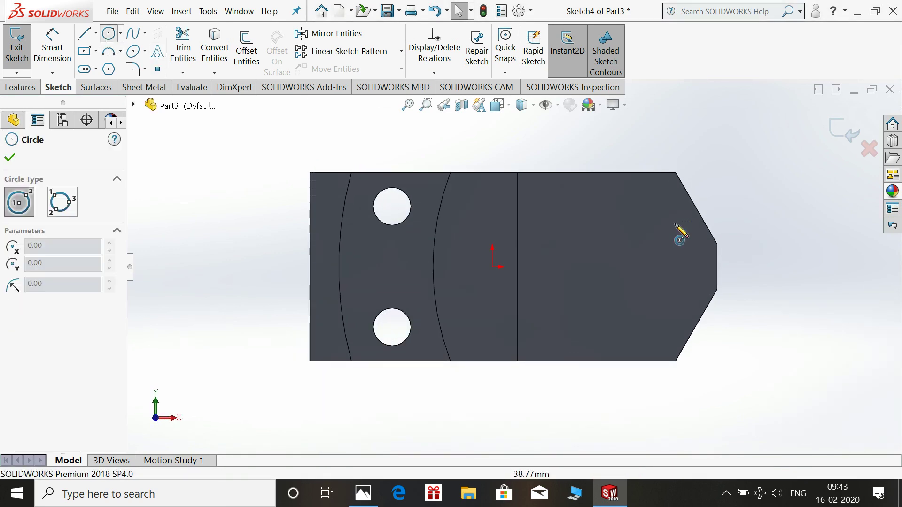
{"action": "left_click", "coordinate": [544, 267]}
{"action": "left_click", "coordinate": [574, 293]}
{"action": "key", "text": "Escape"}
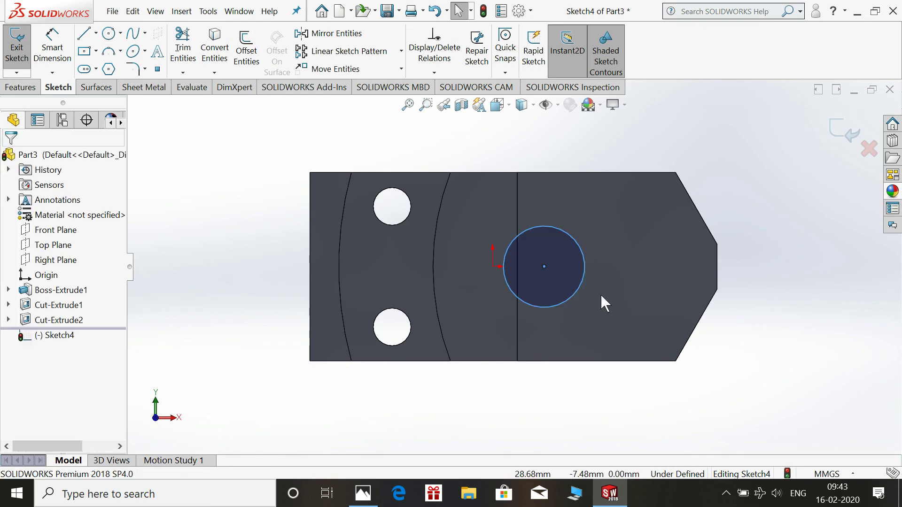
Step: Dimension the circle's centre 40 mm from the pointed end
{"action": "left_click", "coordinate": [56, 66]}
{"action": "left_click", "coordinate": [361, 493]}
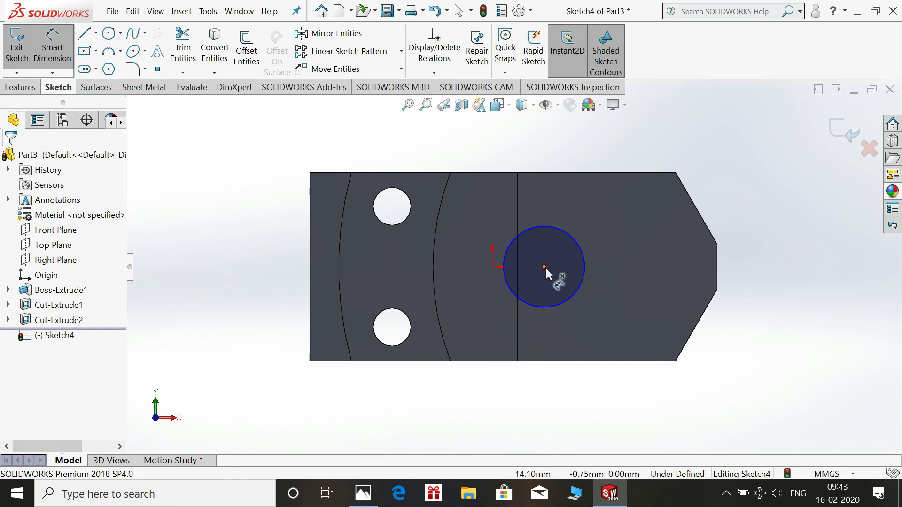
{"action": "left_click", "coordinate": [544, 266]}
{"action": "left_click", "coordinate": [719, 281]}
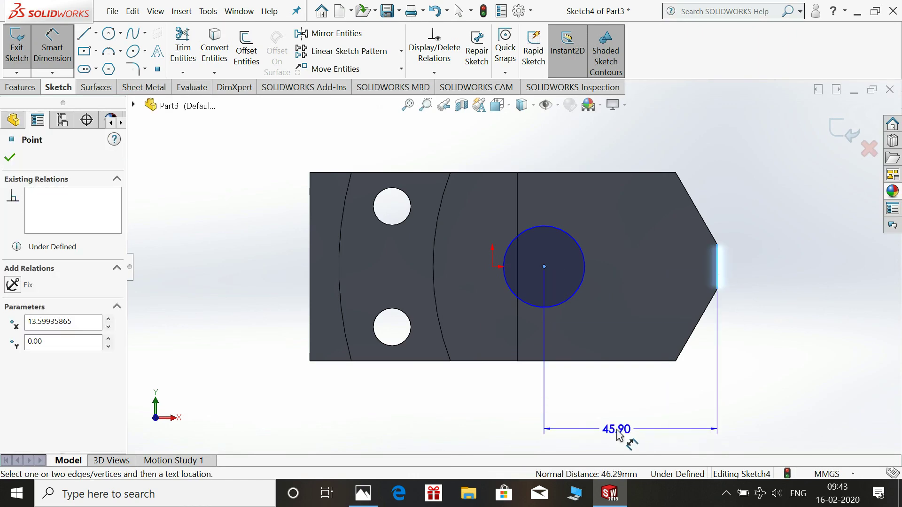
{"action": "left_click", "coordinate": [621, 430]}
{"action": "type", "text": "40"}
{"action": "key", "text": "Return"}
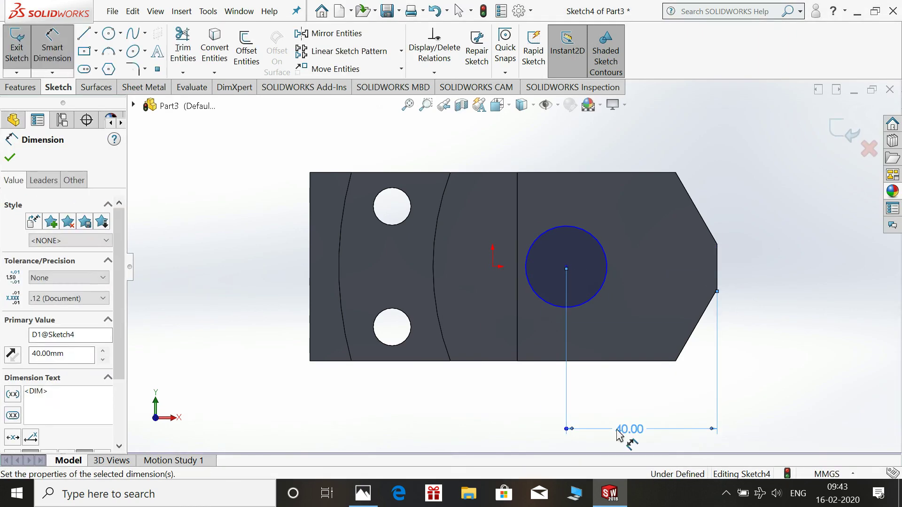
{"action": "key", "text": "Escape"}
Step: Set the circle's diameter to 28.6 mm
{"action": "left_click", "coordinate": [365, 502]}
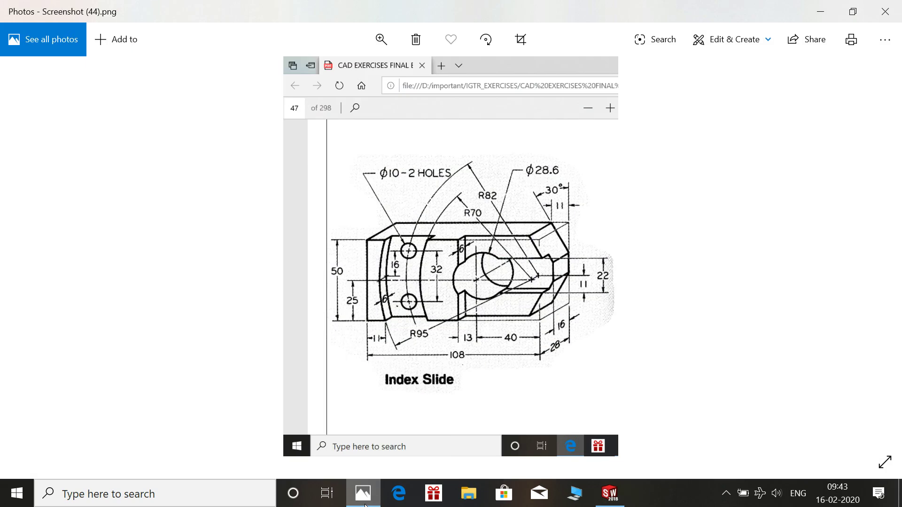
{"action": "left_click", "coordinate": [365, 502]}
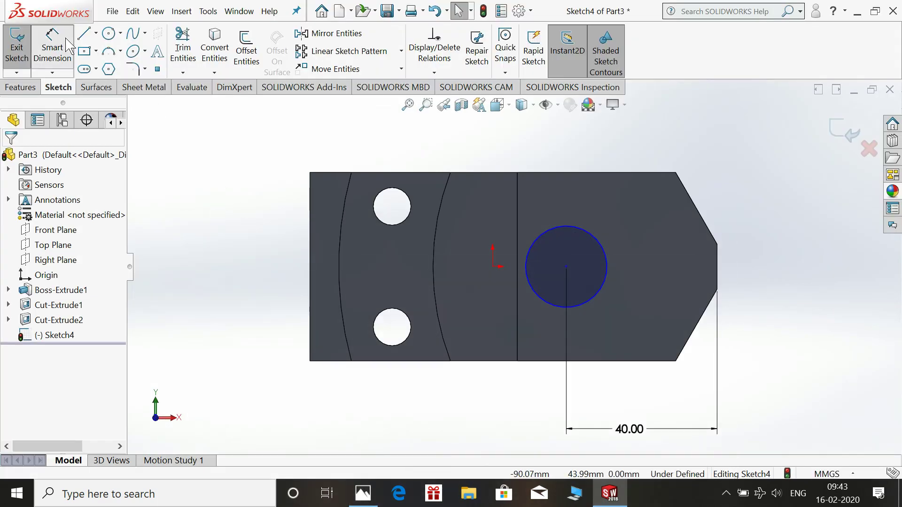
{"action": "left_click", "coordinate": [599, 241]}
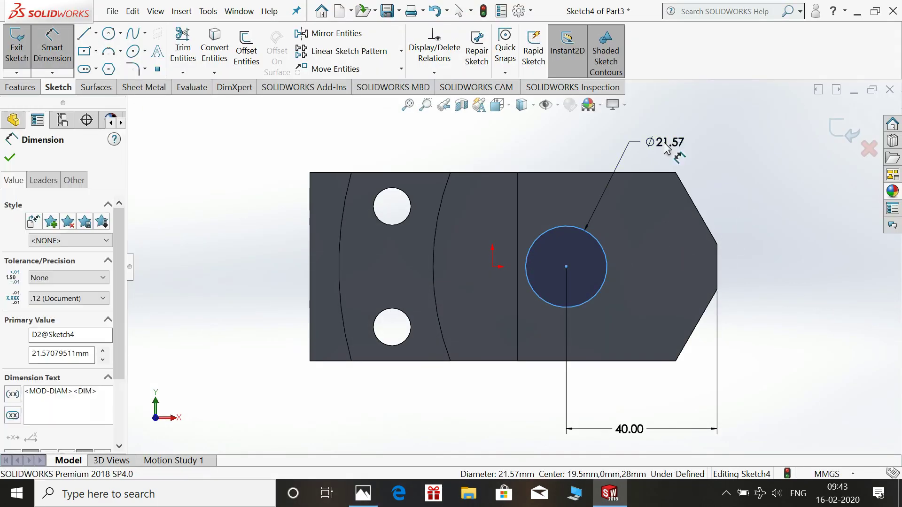
{"action": "left_click", "coordinate": [666, 150]}
{"action": "type", "text": "28.6"}
{"action": "key", "text": "Return"}
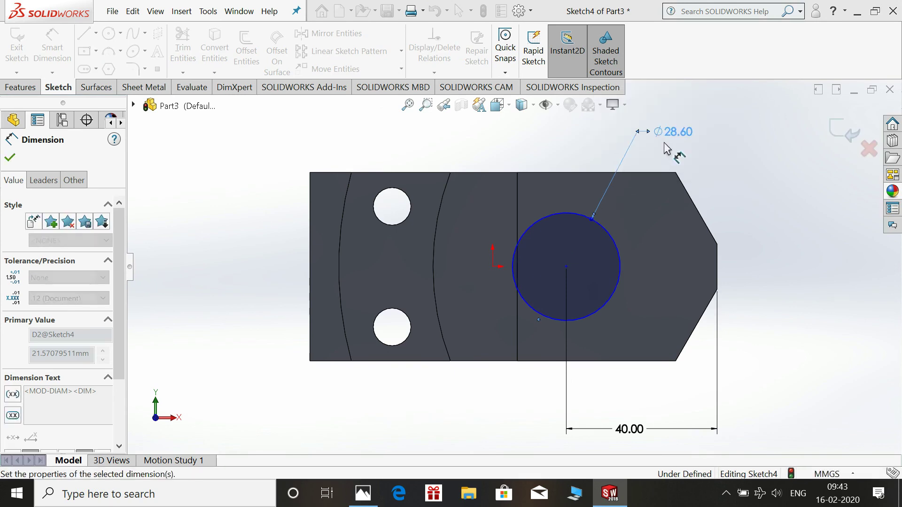
{"action": "key", "text": "Escape"}
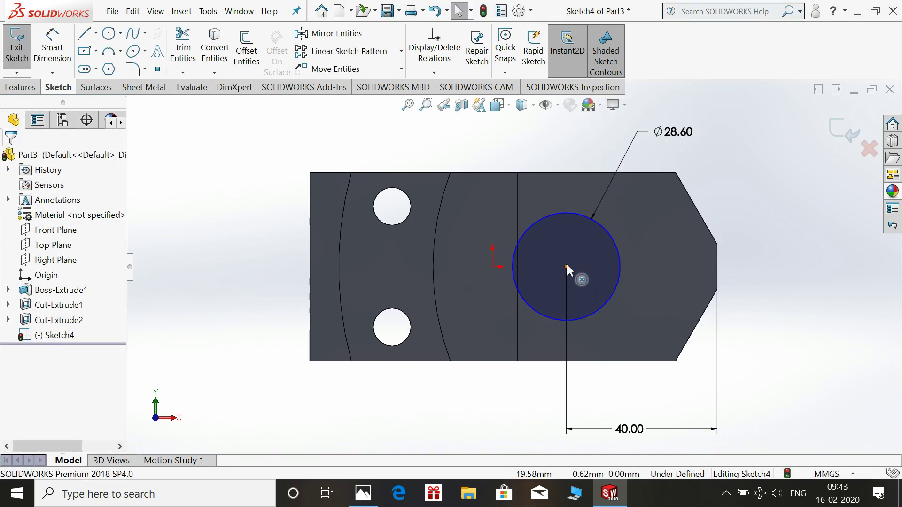
Step: Make the circle centre horizontal with the origin and exit the sketch
{"action": "left_click", "coordinate": [566, 266]}
{"action": "left_click", "coordinate": [492, 266], "text": "ctrl"}
{"action": "left_click", "coordinate": [540, 234]}
{"action": "left_click", "coordinate": [841, 280]}
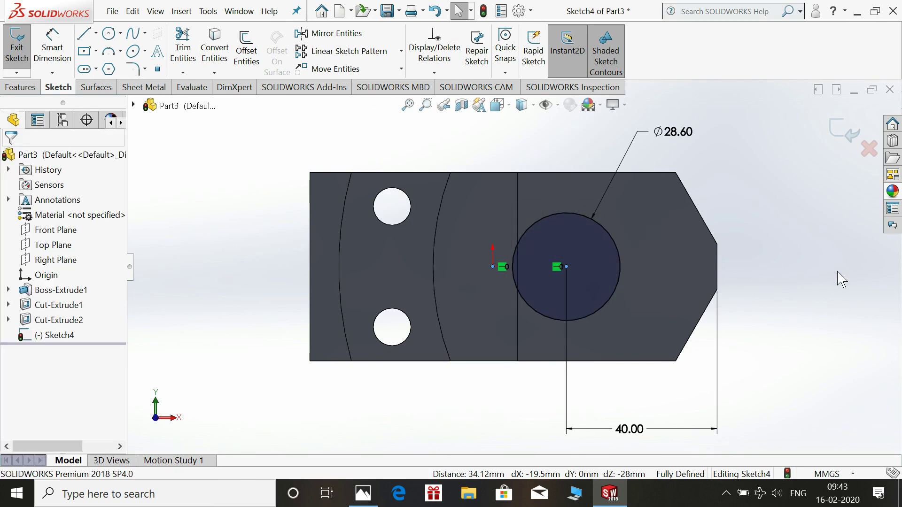
{"action": "left_click", "coordinate": [841, 139]}
{"action": "key", "text": "space"}
Step: Extrude-cut the Ø28.6 circle 57 mm deep into the block
{"action": "left_click", "coordinate": [877, 182]}
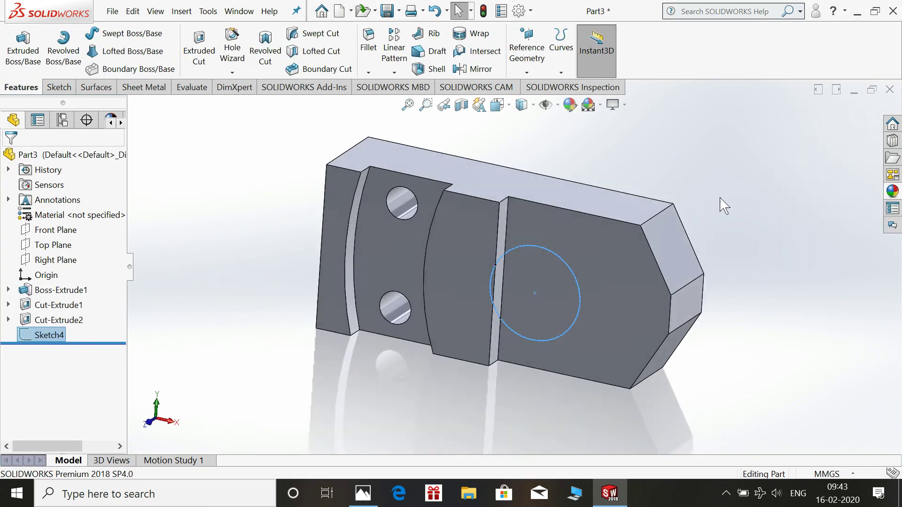
{"action": "left_click", "coordinate": [200, 51]}
{"action": "left_click_drag", "start_coordinate": [611, 247], "coordinate": [662, 244]}
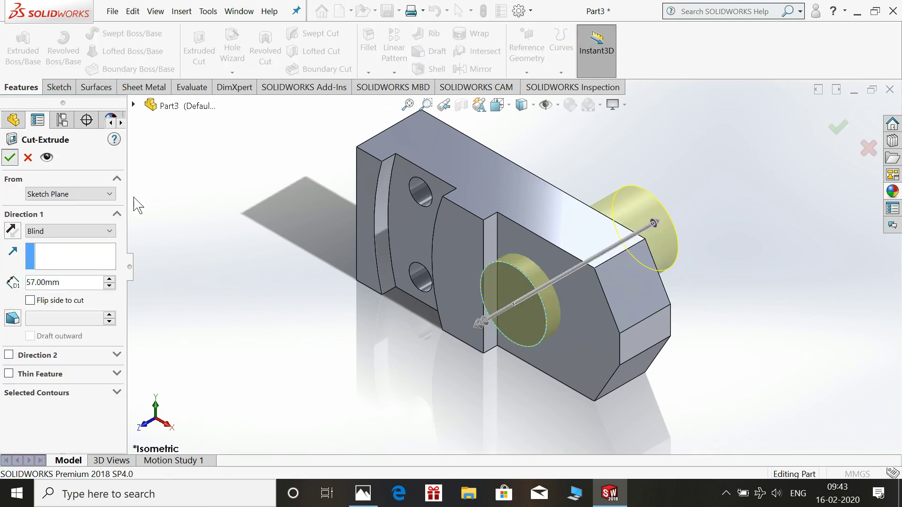
{"action": "left_click", "coordinate": [9, 158]}
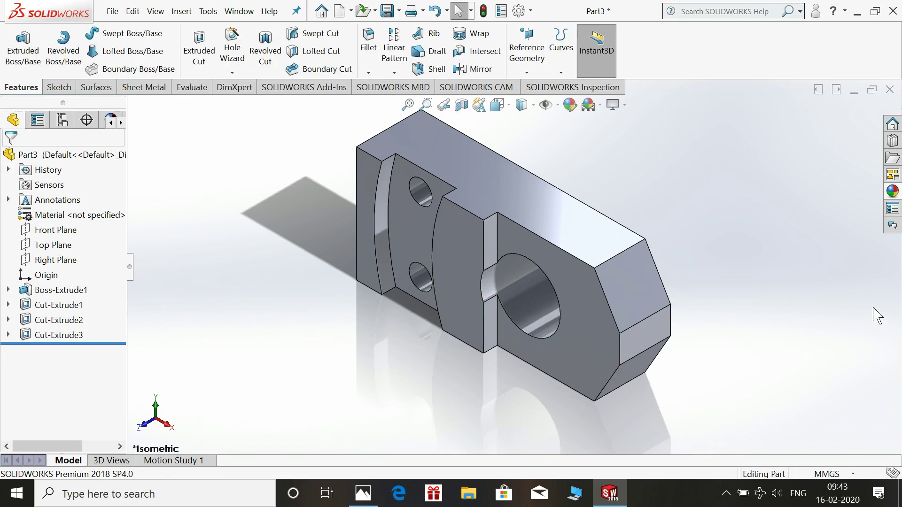
Step: Start a new sketch on the bored face of the block
{"action": "left_click", "coordinate": [588, 339]}
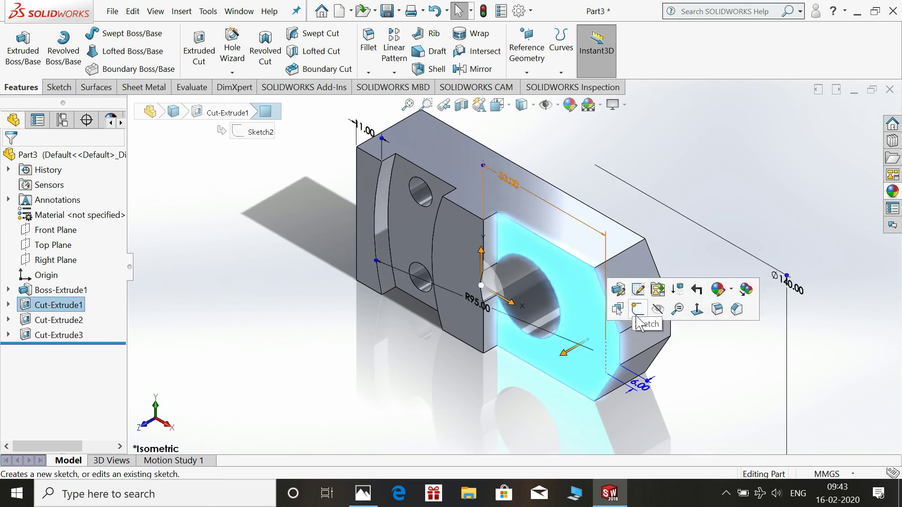
{"action": "left_click", "coordinate": [616, 309]}
{"action": "key", "text": "space"}
Step: Draw a centre rectangle overlapping the pointed end of the block
{"action": "left_click", "coordinate": [756, 314]}
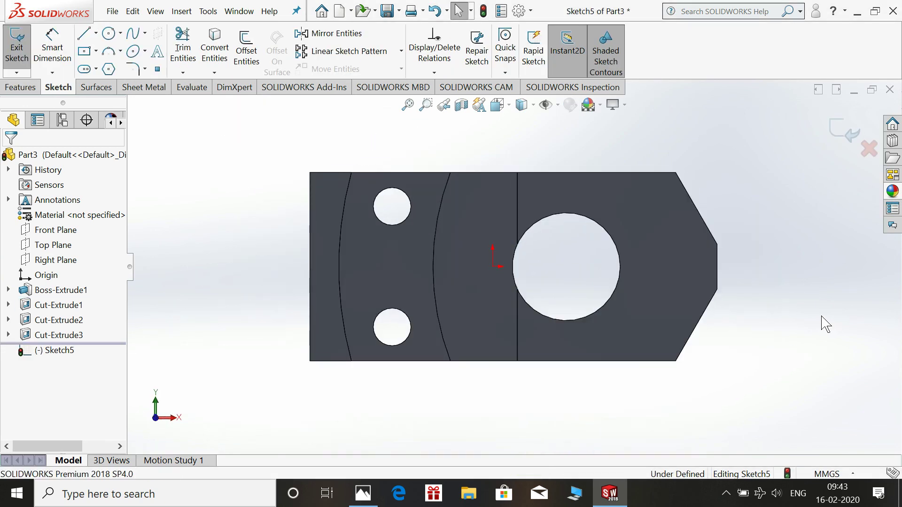
{"action": "left_click", "coordinate": [97, 51]}
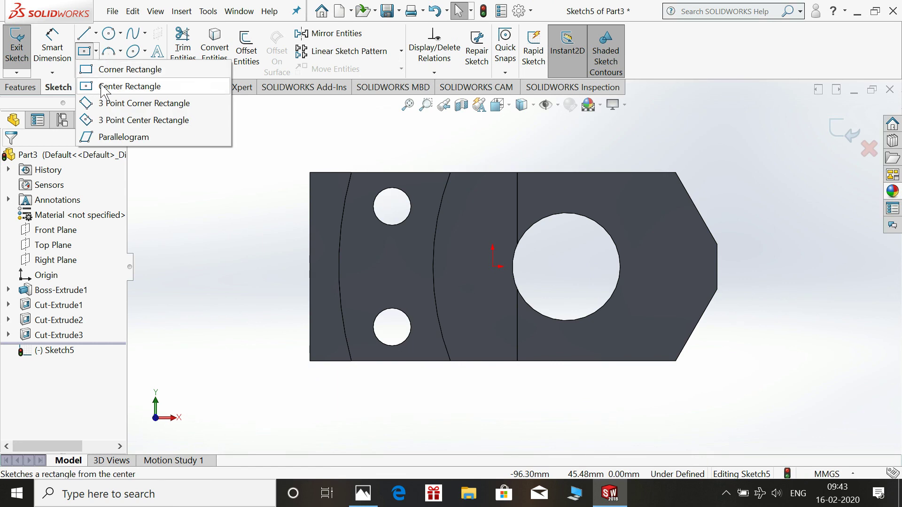
{"action": "left_click", "coordinate": [122, 85]}
{"action": "left_click", "coordinate": [650, 267]}
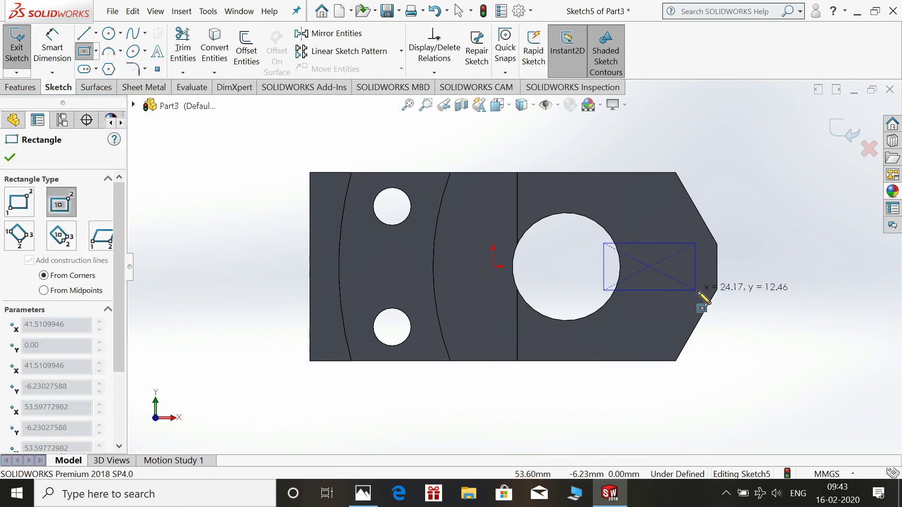
{"action": "left_click", "coordinate": [742, 300]}
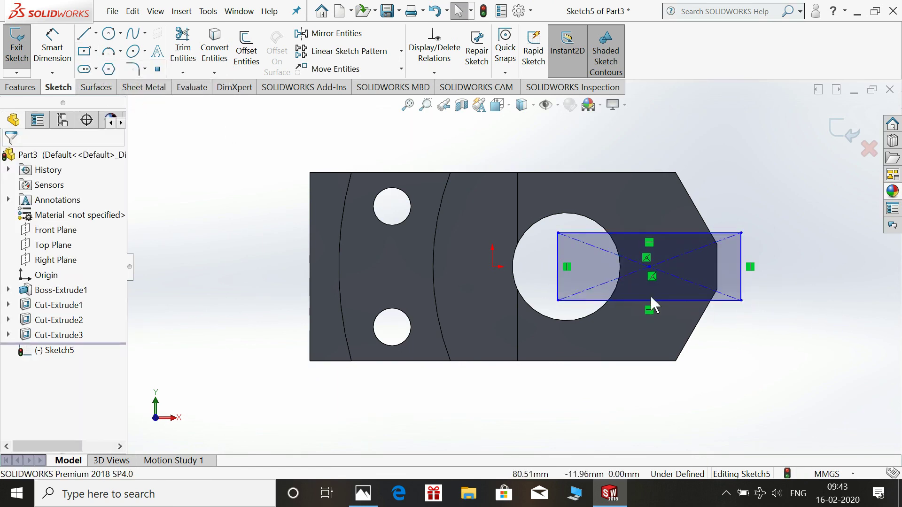
Step: Dimension the rectangle 50 mm wide and 22 mm high
{"action": "left_click", "coordinate": [630, 300]}
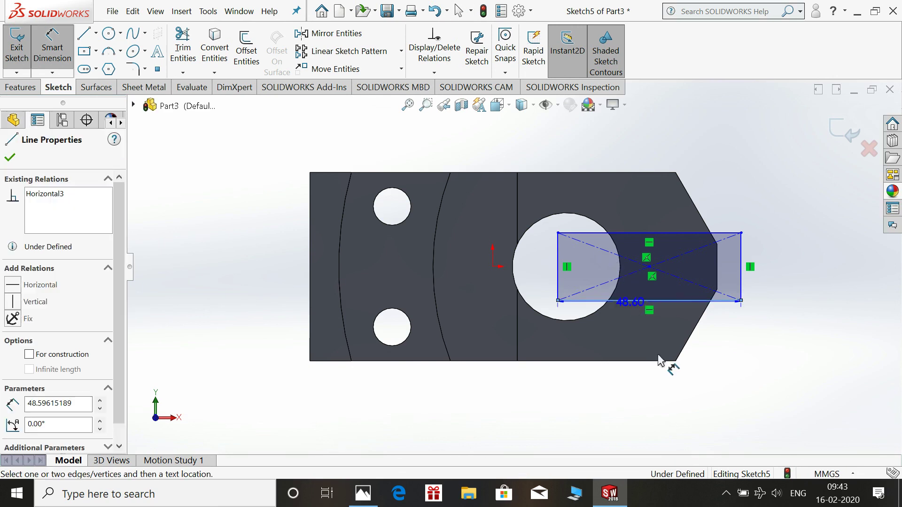
{"action": "left_click", "coordinate": [646, 384]}
{"action": "type", "text": "50"}
{"action": "key", "text": "Return"}
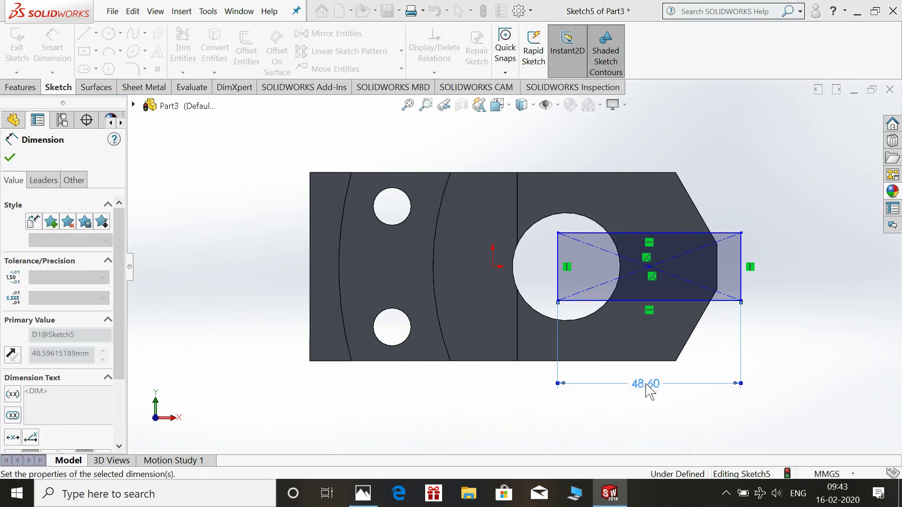
{"action": "key", "text": "Escape"}
{"action": "left_click", "coordinate": [64, 53]}
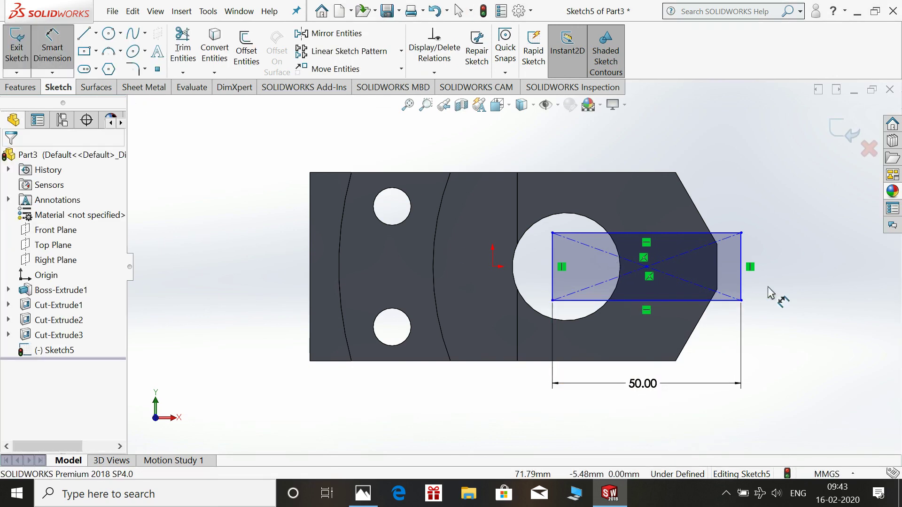
{"action": "left_click", "coordinate": [806, 282]}
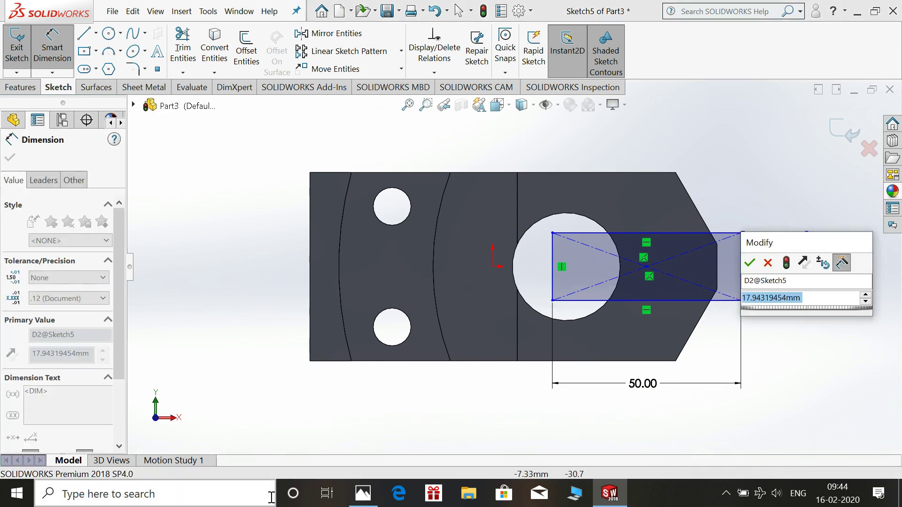
{"action": "left_click", "coordinate": [363, 493]}
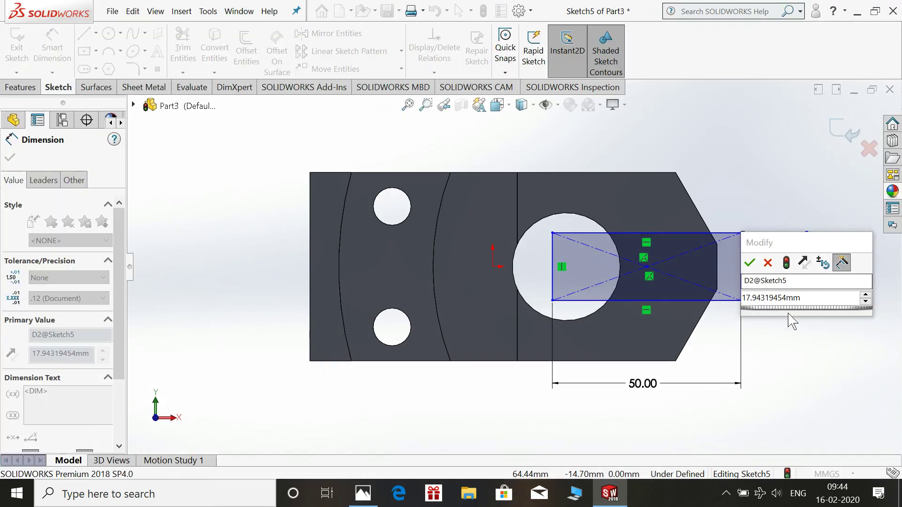
{"action": "type", "text": "22"}
{"action": "key", "text": "Return"}
{"action": "left_click", "coordinate": [783, 304]}
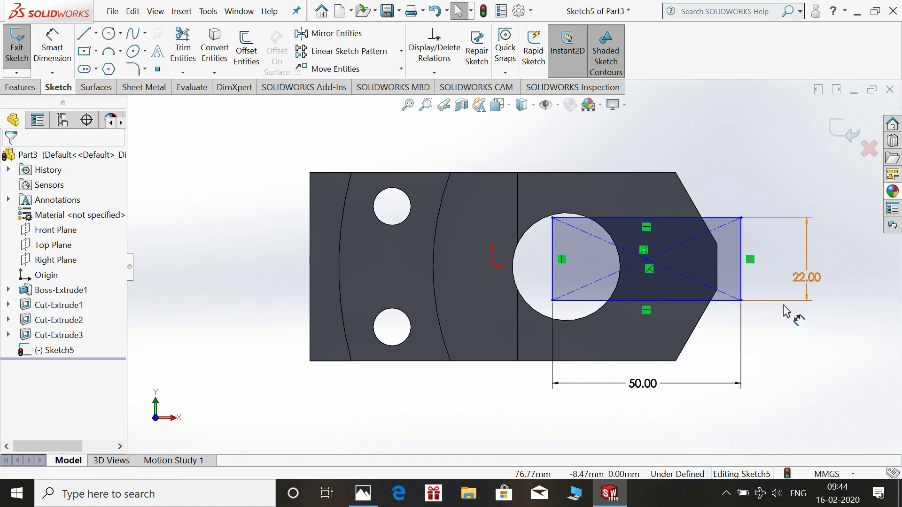
Step: Level the rectangle centre with the origin, place it 20 mm from the origin, and exit
{"action": "left_click", "coordinate": [647, 259]}
{"action": "left_click", "coordinate": [495, 269], "text": "ctrl"}
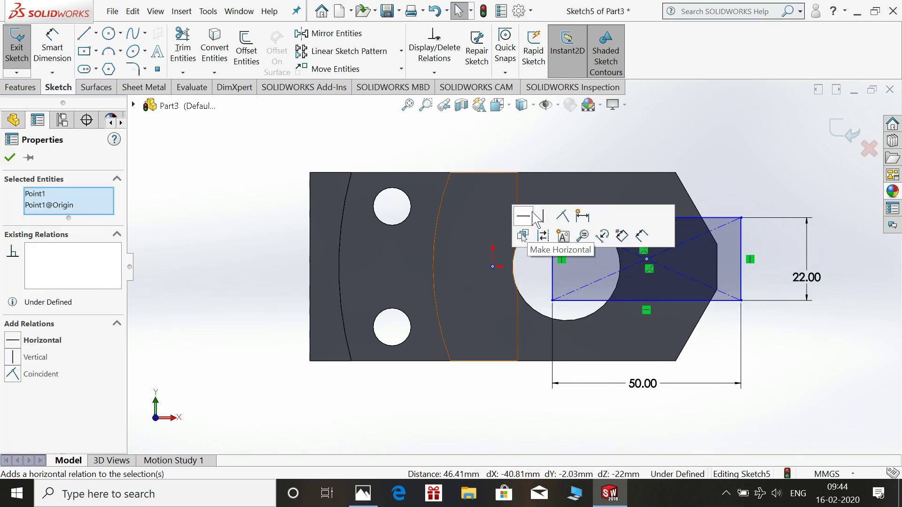
{"action": "left_click", "coordinate": [523, 235]}
{"action": "left_click", "coordinate": [52, 47]}
{"action": "left_click", "coordinate": [519, 270]}
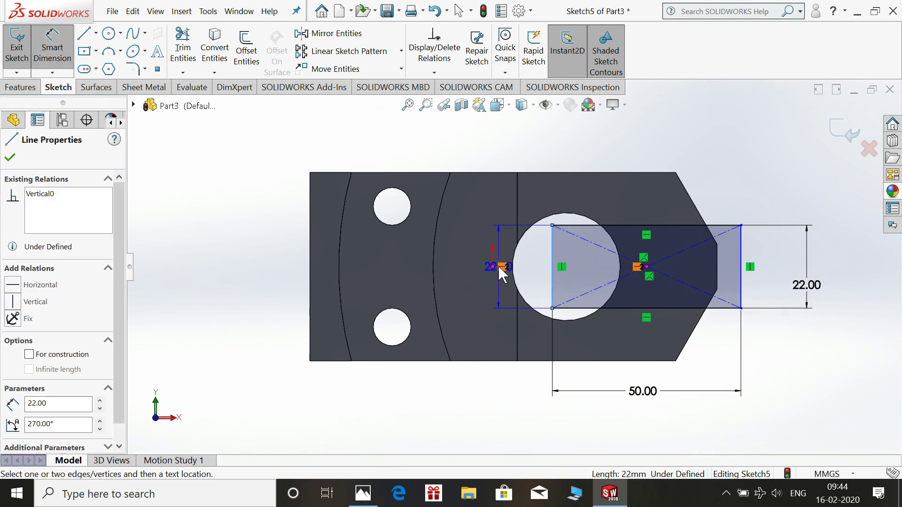
{"action": "left_click", "coordinate": [493, 267]}
{"action": "left_click", "coordinate": [512, 158]}
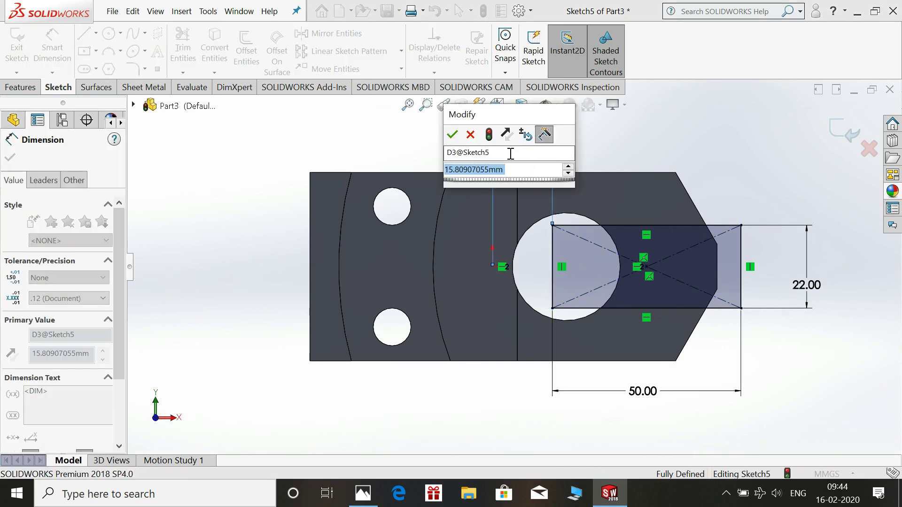
{"action": "type", "text": "20"}
{"action": "key", "text": "Return"}
{"action": "key", "text": "Escape"}
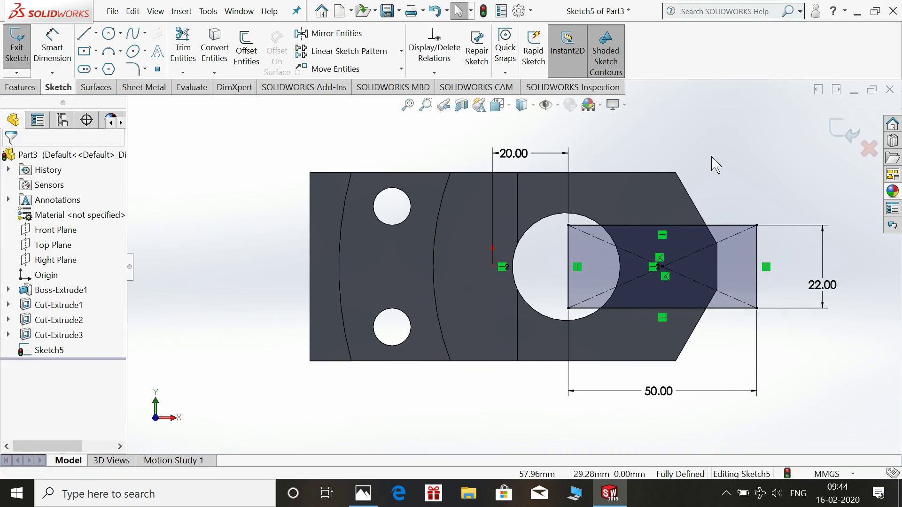
{"action": "left_click", "coordinate": [845, 127]}
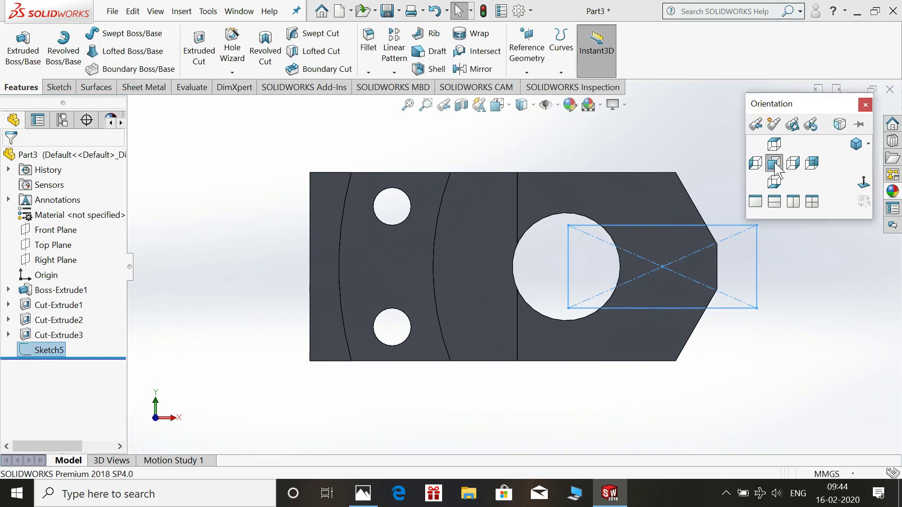
Step: Extrude-cut the rectangle to a blind depth of 28-16 (12 mm), forming the end slot
{"action": "key", "text": "ctrl+7"}
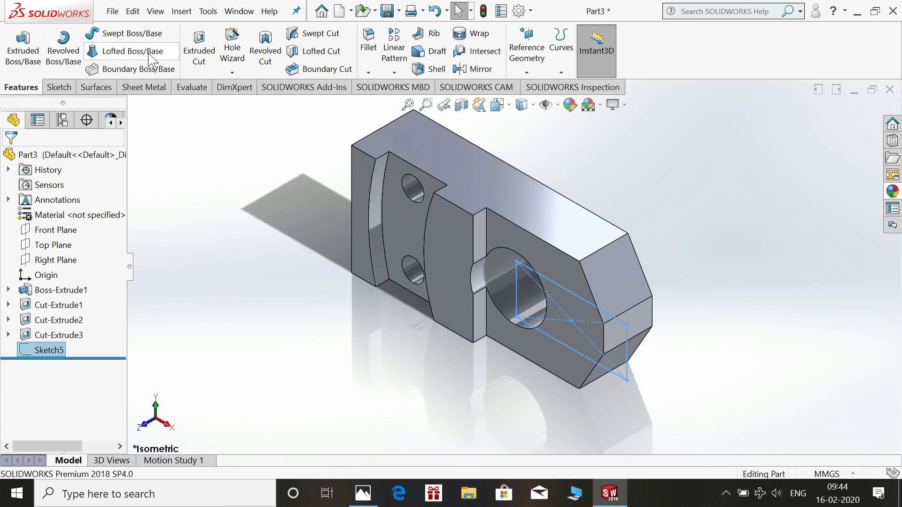
{"action": "left_click", "coordinate": [200, 42]}
{"action": "left_click", "coordinate": [371, 493]}
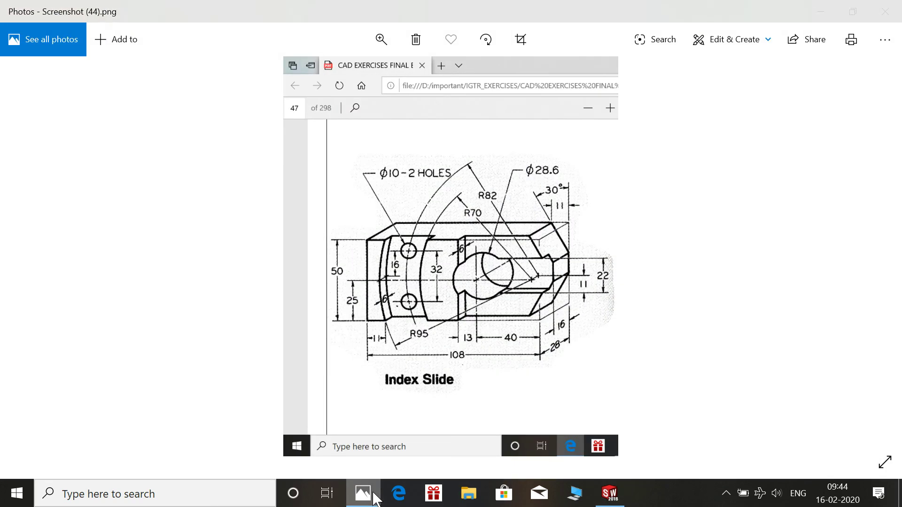
{"action": "left_click", "coordinate": [374, 493]}
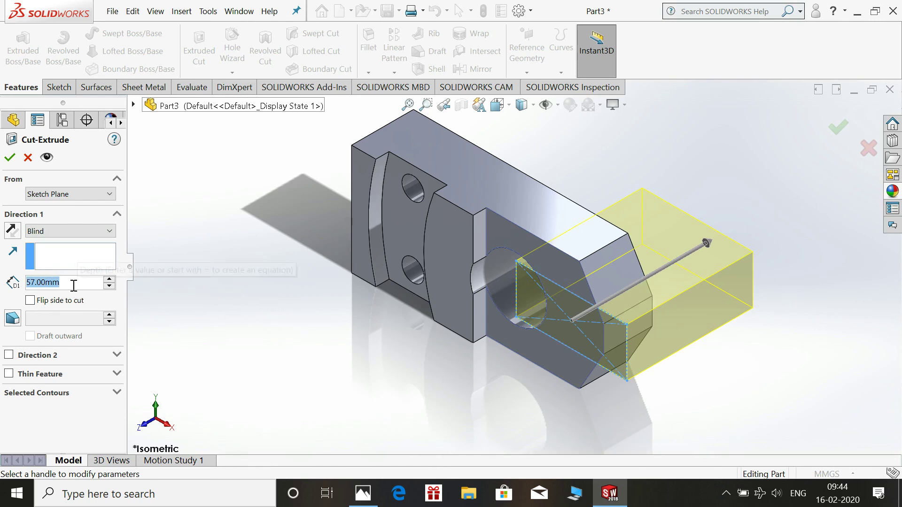
{"action": "type", "text": "28-16"}
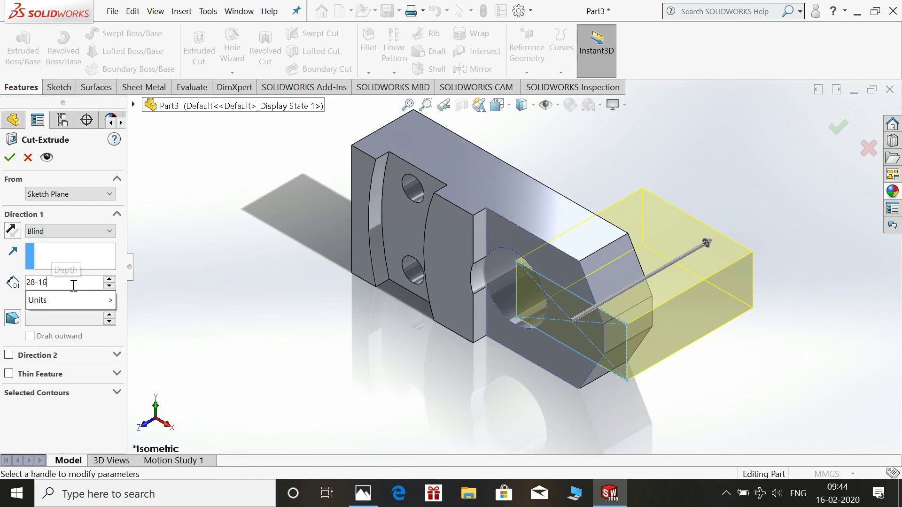
{"action": "key", "text": "Return"}
{"action": "left_click", "coordinate": [9, 157]}
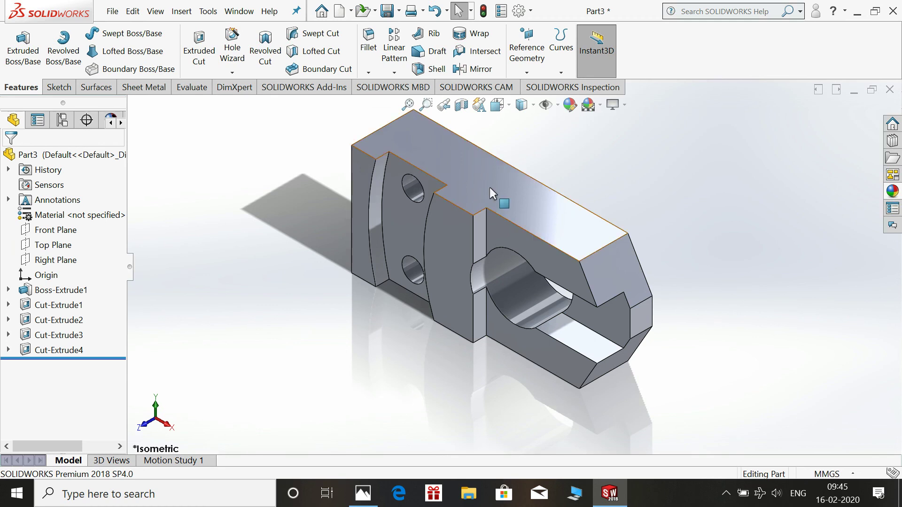
Step: Apply the polished nickel metal appearance from Appearances > Metal > Nickel to the whole body
{"action": "scroll", "coordinate": [484, 187], "scroll_direction": "down", "scroll_amount": 1}
{"action": "scroll", "coordinate": [483, 187], "scroll_direction": "down", "scroll_amount": 1}
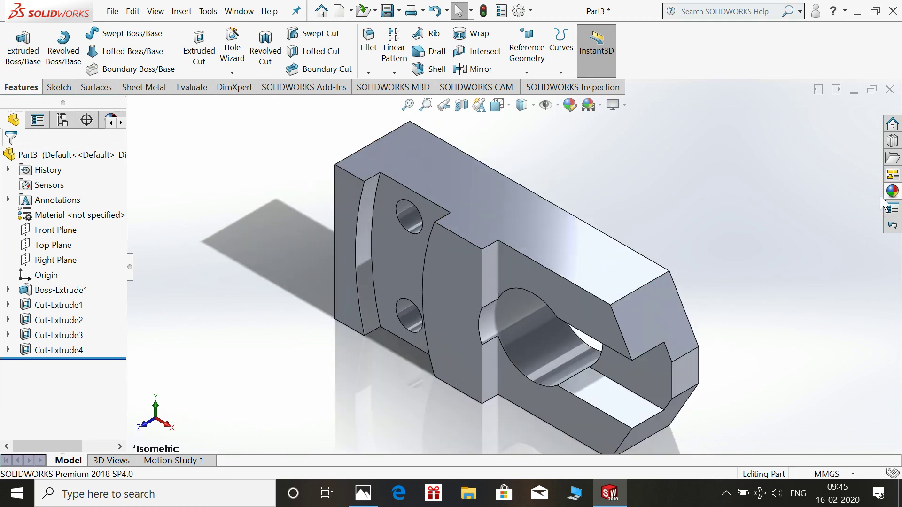
{"action": "left_click", "coordinate": [893, 192]}
{"action": "left_click", "coordinate": [743, 131]}
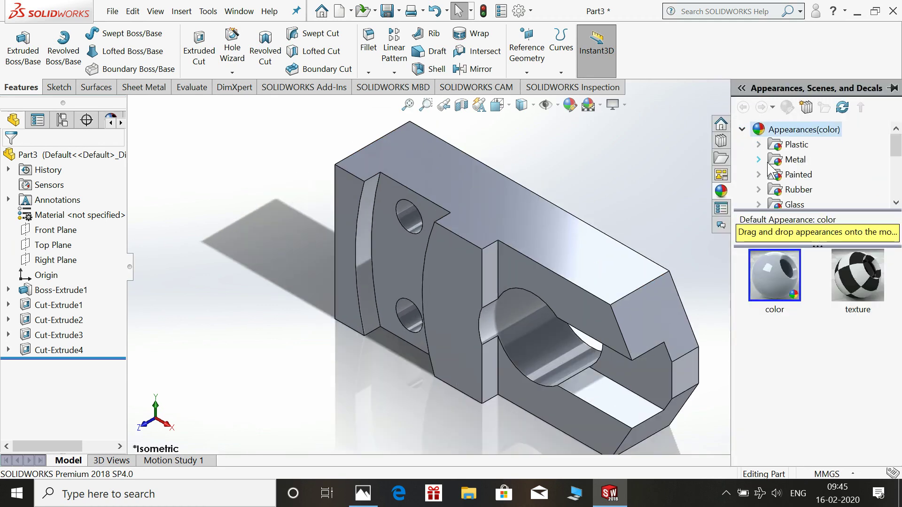
{"action": "left_click", "coordinate": [759, 160]}
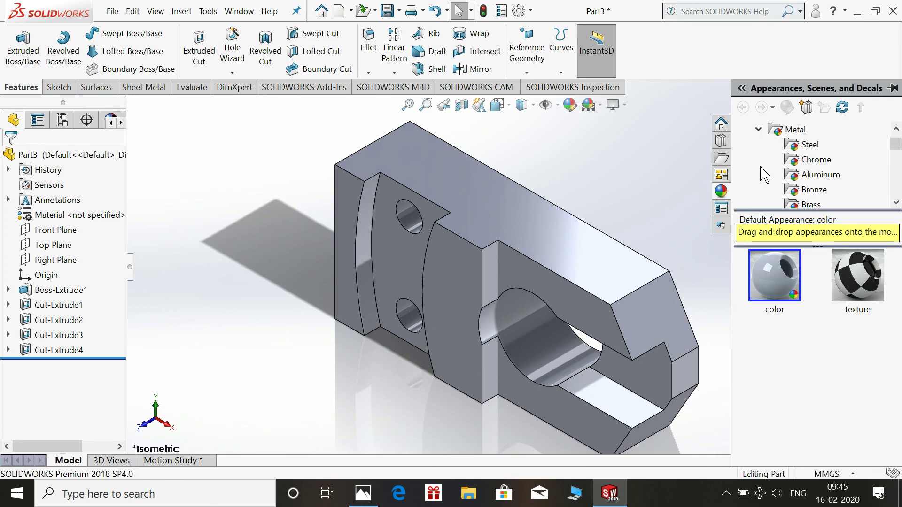
{"action": "scroll", "coordinate": [802, 207], "scroll_direction": "down", "scroll_amount": 1}
{"action": "left_click", "coordinate": [793, 193]}
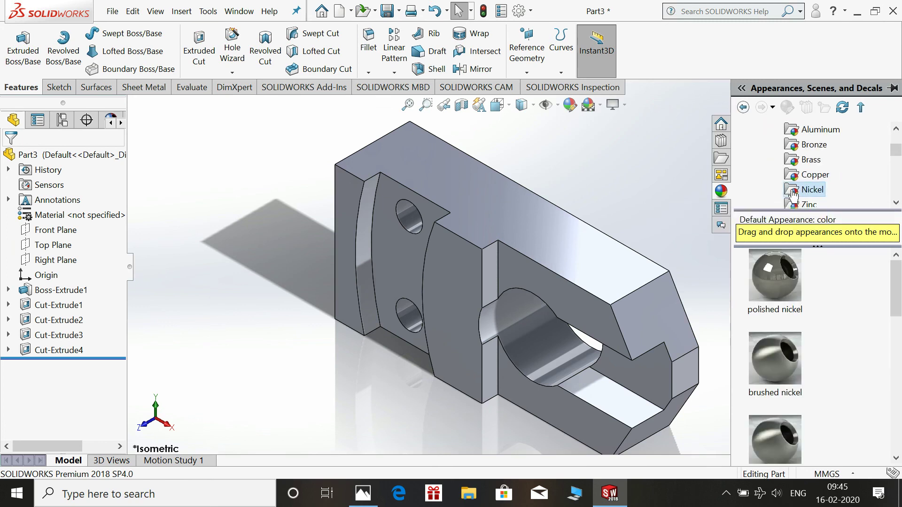
{"action": "left_click_drag", "start_coordinate": [790, 277], "coordinate": [606, 264]}
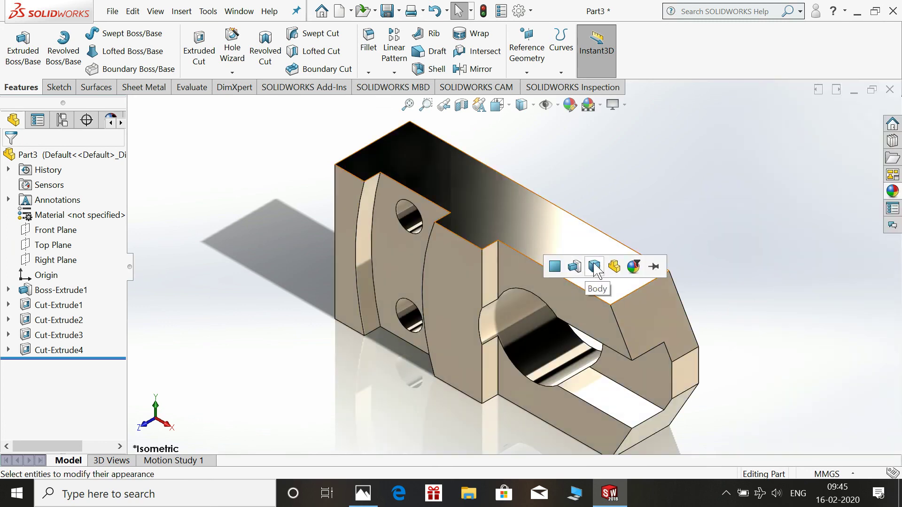
{"action": "left_click", "coordinate": [595, 265]}
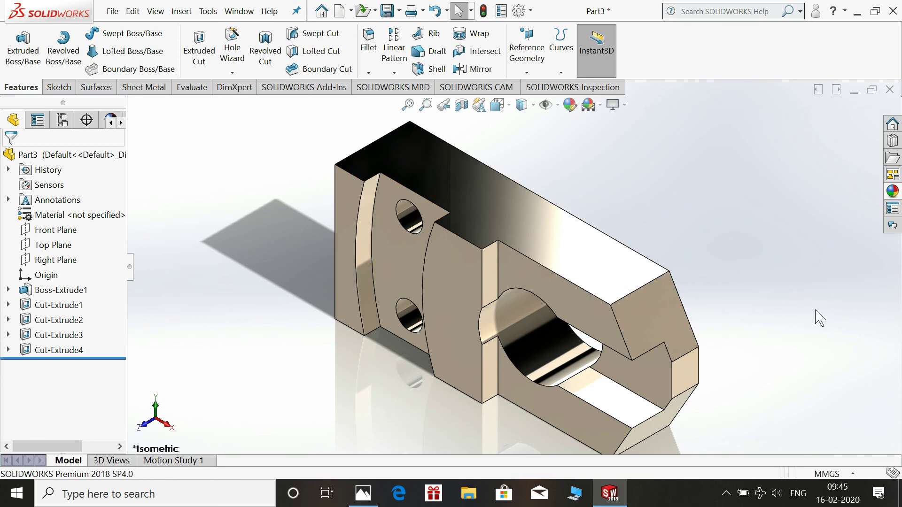